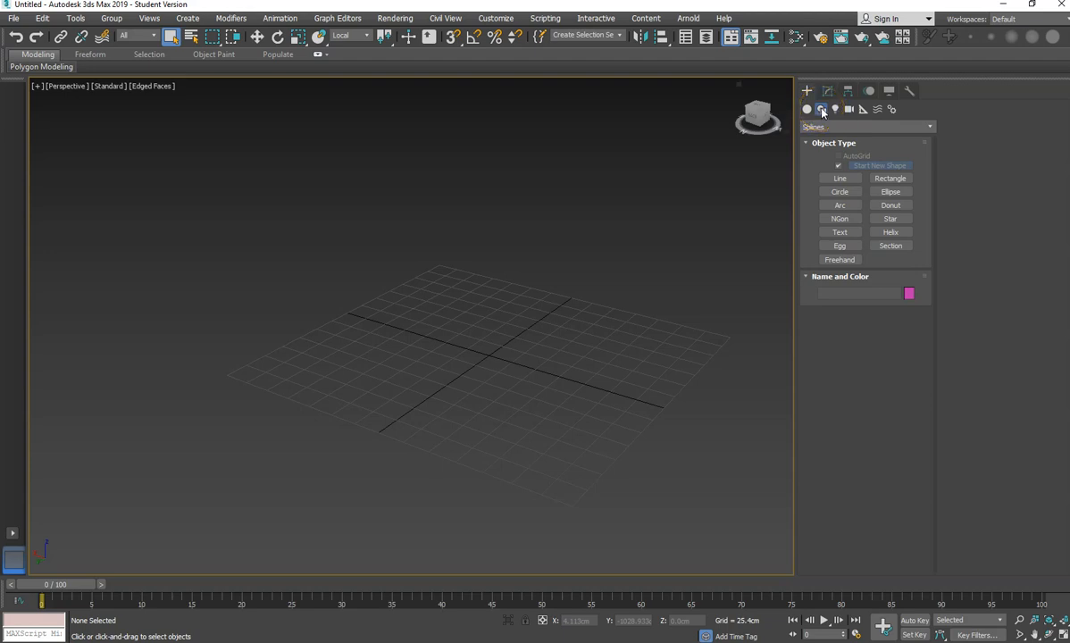
# - Draw a rectangle about 111 by 104 cm on the grid and a separate ellipse near the grid's edge
pyautogui.click(890, 179)
pyautogui.moveTo(445, 285); pyautogui.dragTo(464, 346)
pyautogui.click(890, 191)
pyautogui.moveTo(633, 346); pyautogui.dragTo(656, 394)
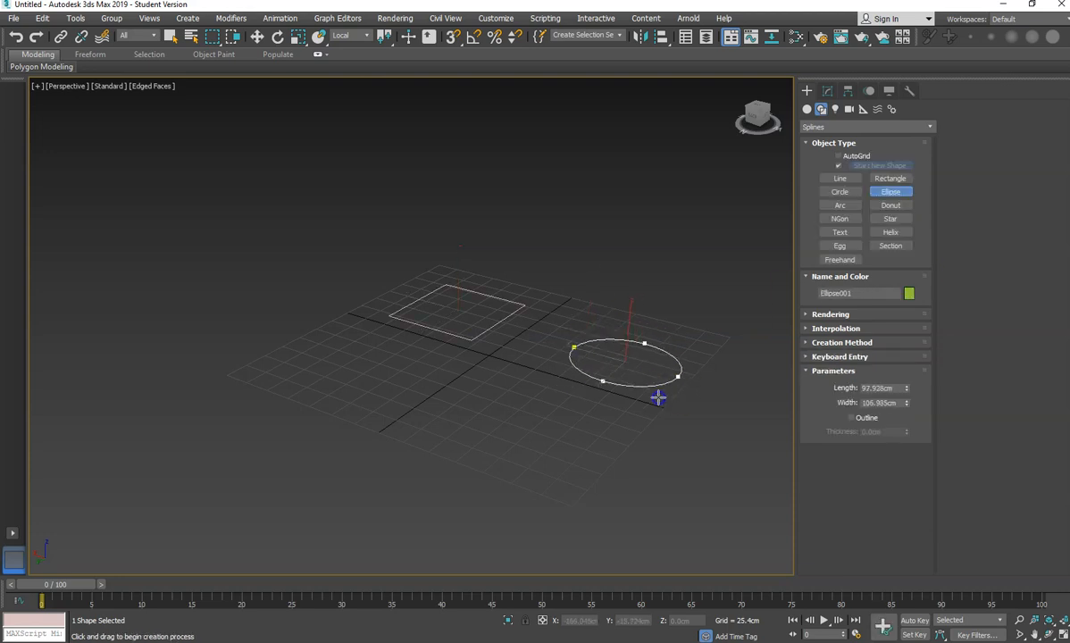
# - Draw a circle about 62 cm in radius and an NGon about 69 cm in radius on opposite sides of the rectangle's corner
pyautogui.click(839, 191)
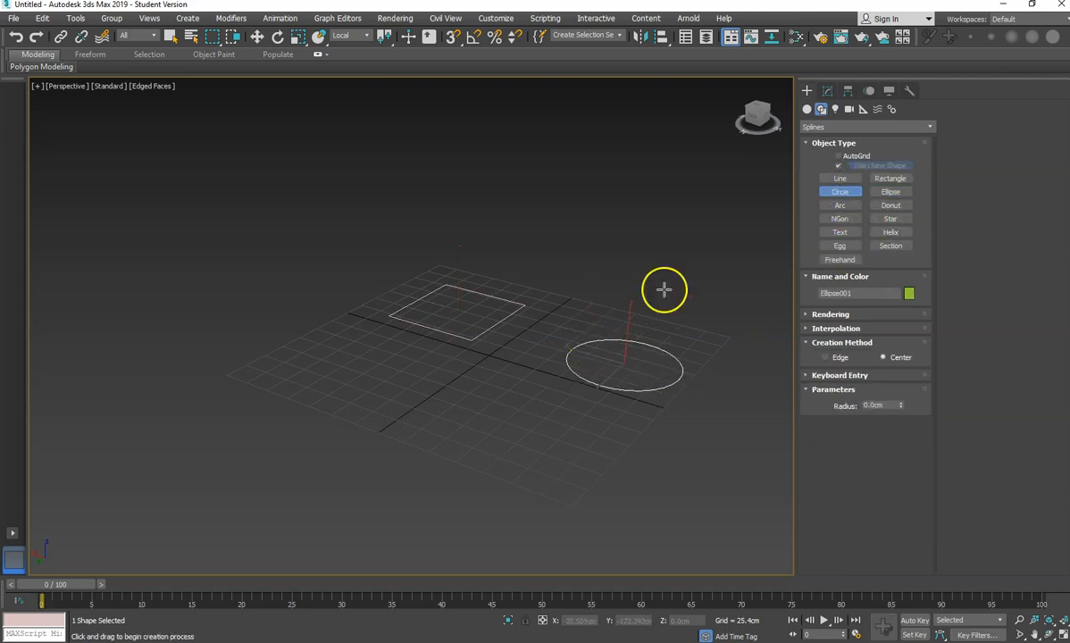
pyautogui.moveTo(335, 339); pyautogui.dragTo(314, 366)
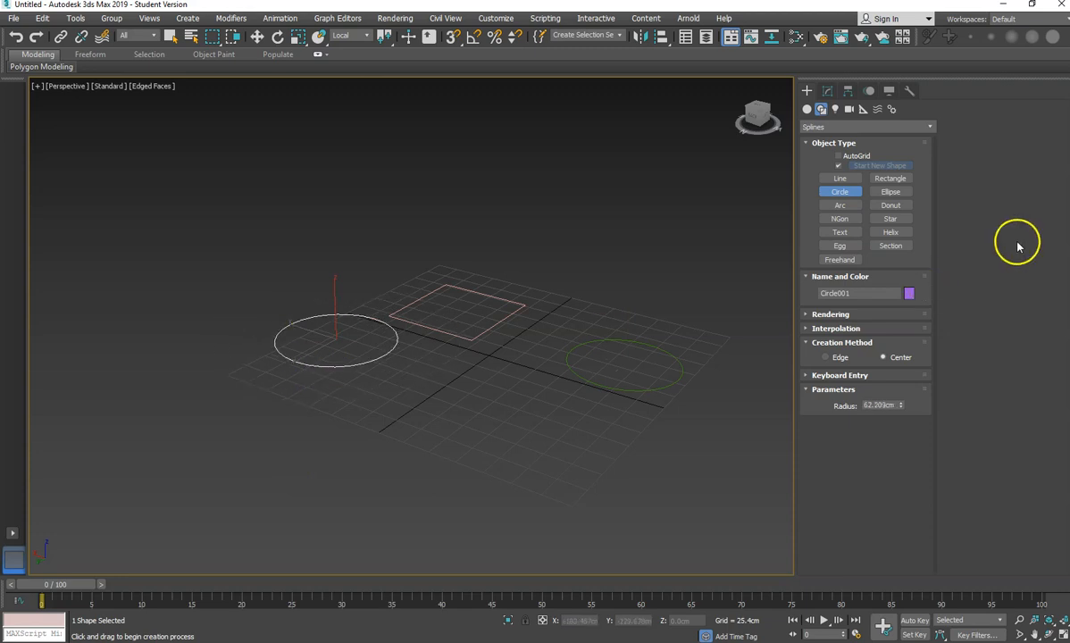
pyautogui.click(839, 218)
pyautogui.moveTo(446, 387); pyautogui.dragTo(437, 427)
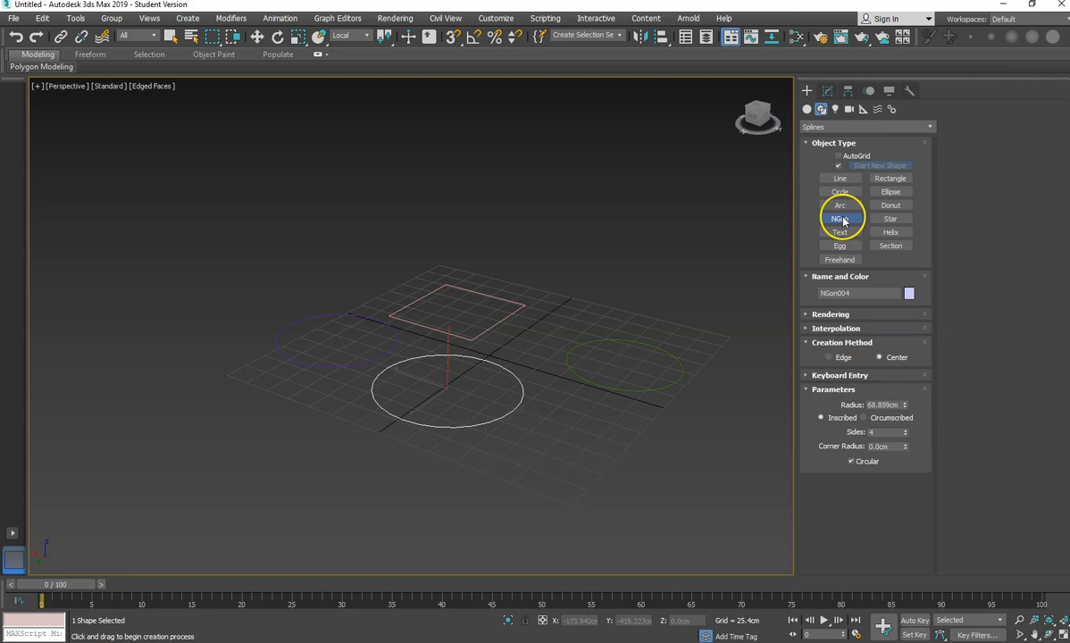
# - Turn the NGon into a triangle by disabling its Circular option and setting its sides to 3
pyautogui.click(850, 461)
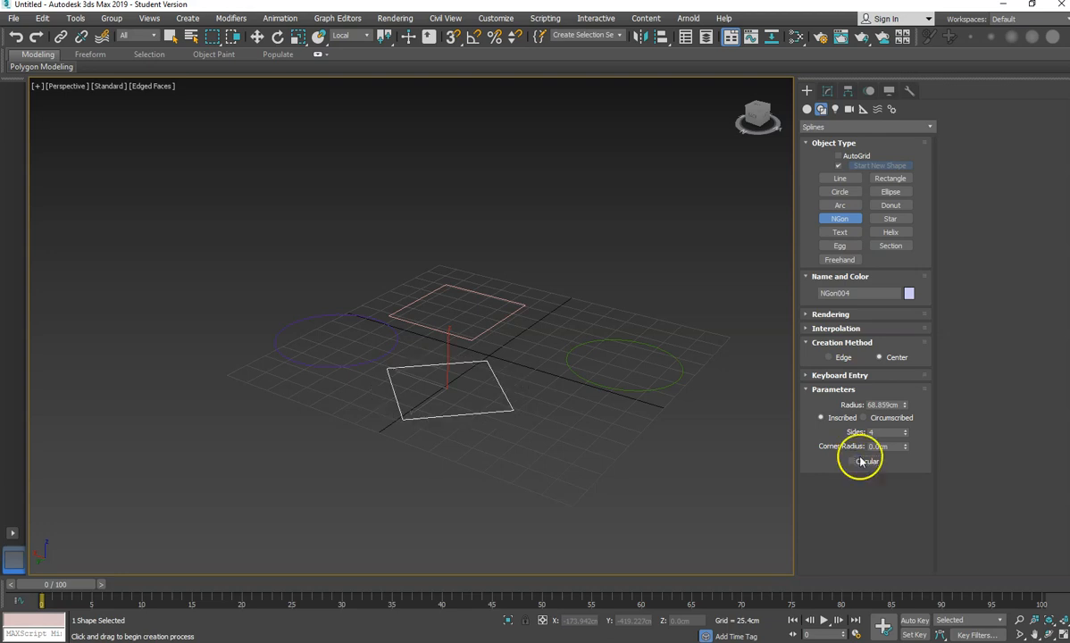
pyautogui.click(905, 436)
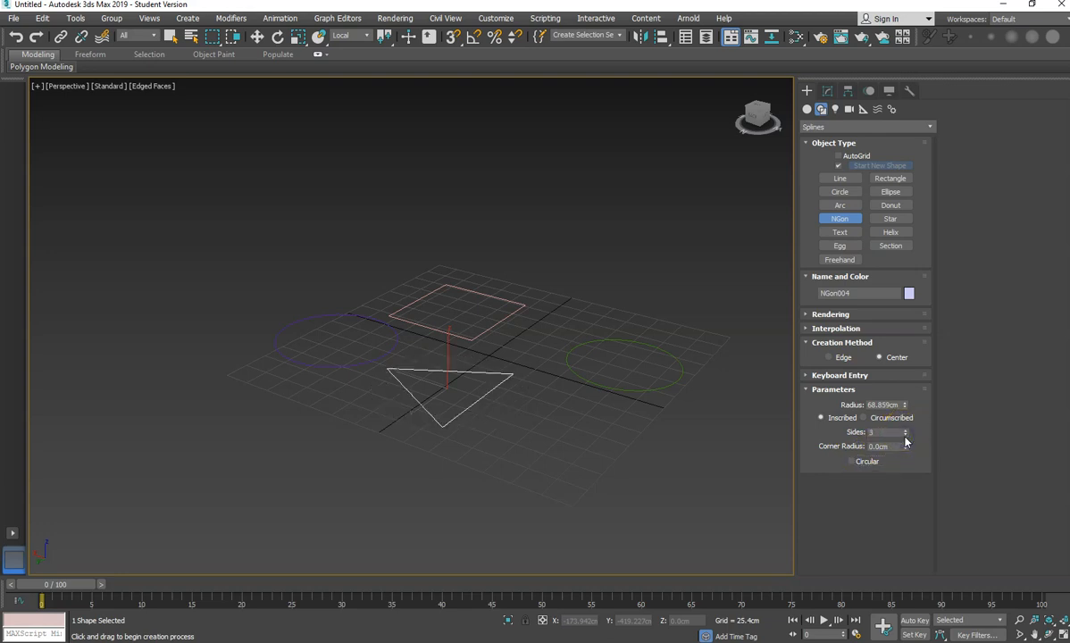
pyautogui.click(851, 462)
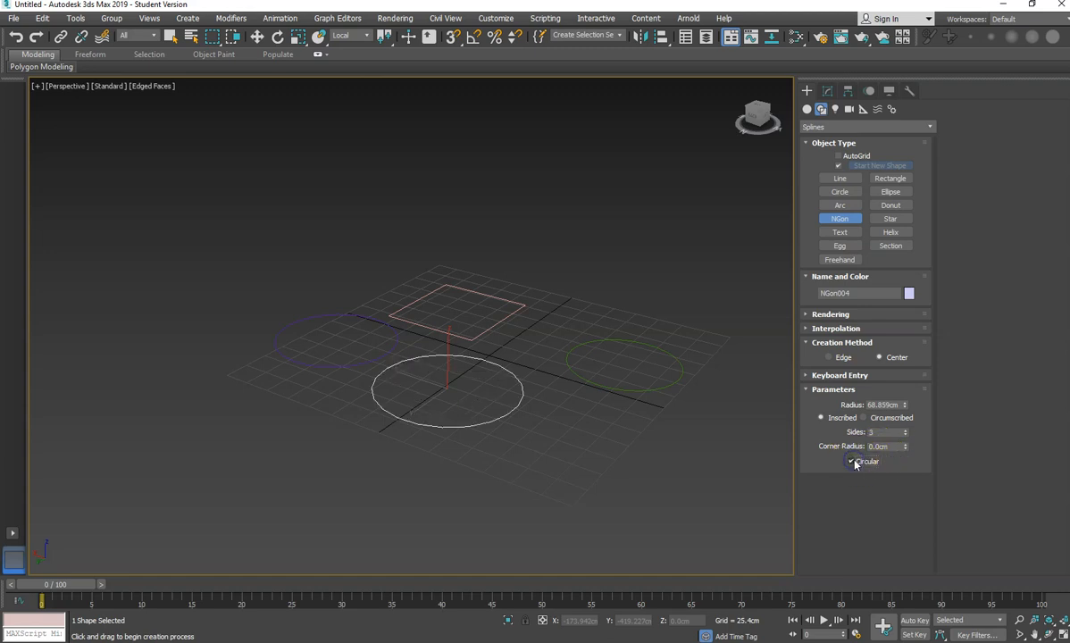
pyautogui.click(853, 461)
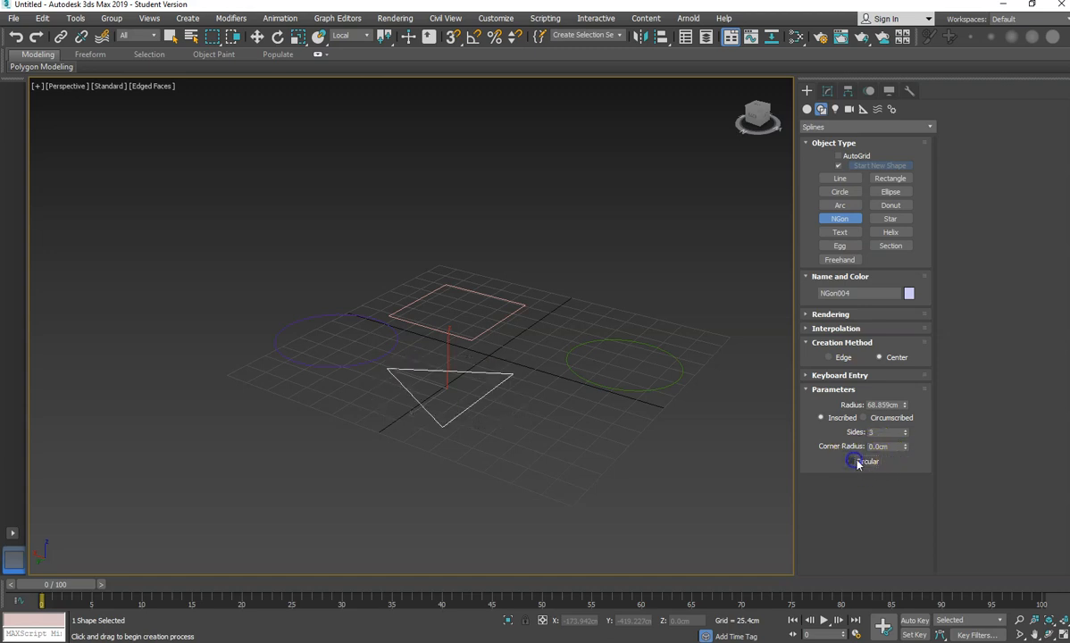
# - Place a text spline over the grid and change its wording to "Unreal"
pyautogui.click(835, 232)
pyautogui.click(535, 413)
pyautogui.scroll(-5, 532, 373)
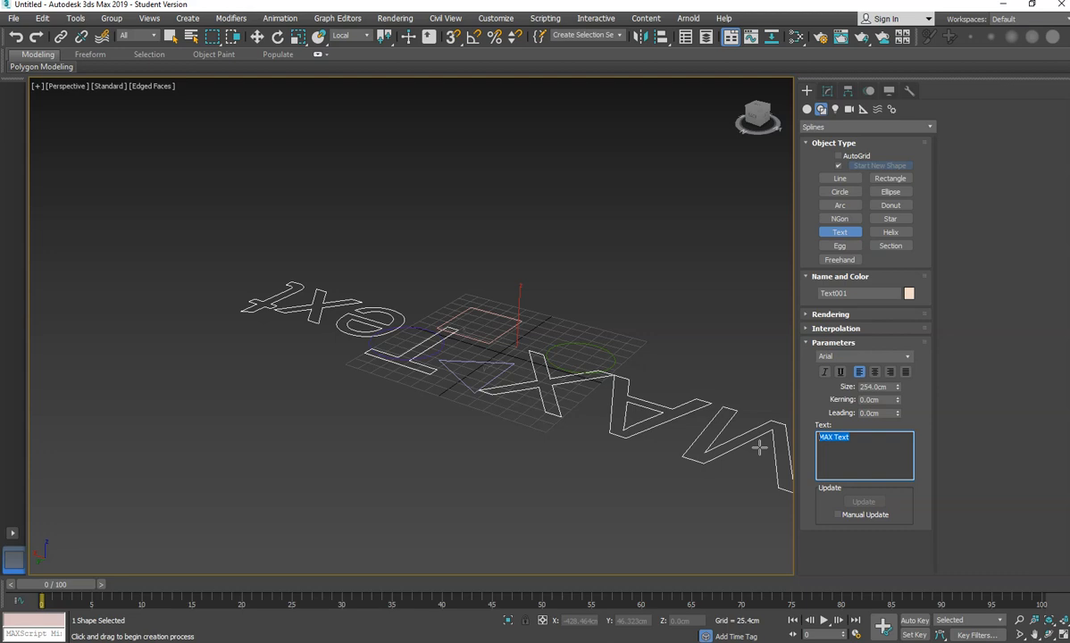
pyautogui.write('Unreal')
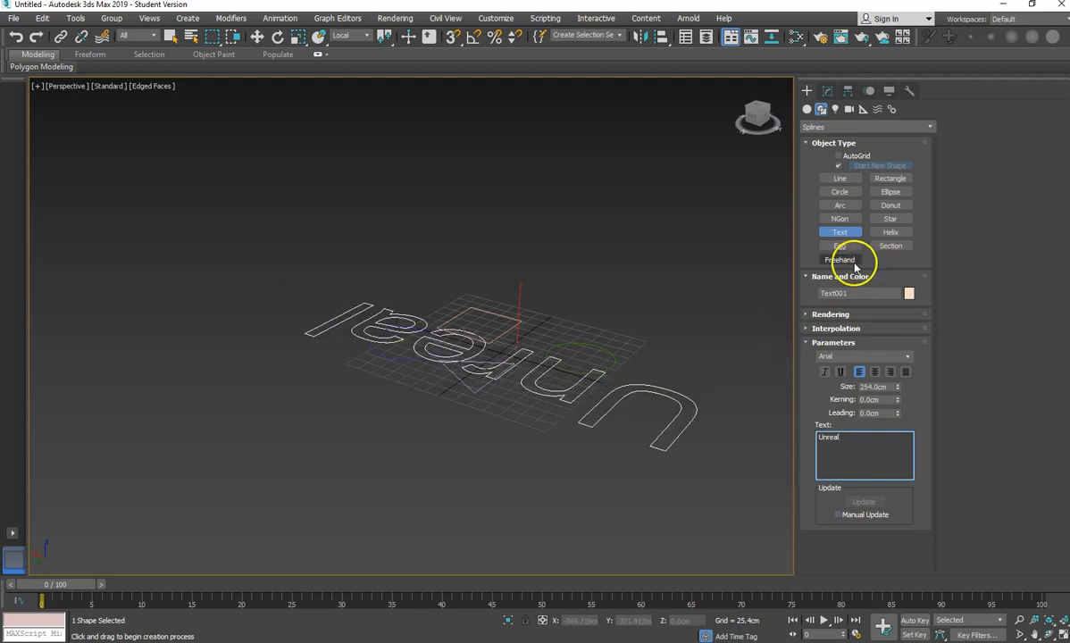
# - Move the Unreal text clear of the other shapes, beyond the triangle, so that it reads the right way round
pyautogui.click(256, 35)
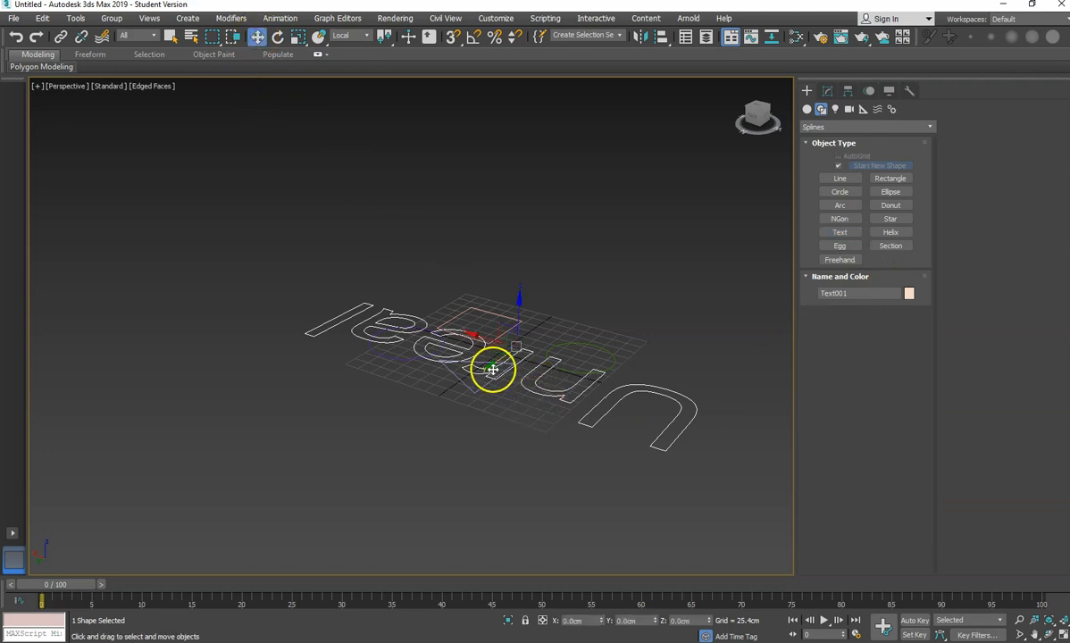
pyautogui.moveTo(496, 359); pyautogui.dragTo(406, 432)
pyautogui.scroll(-3, 493, 447)
pyautogui.moveTo(493, 447); pyautogui.dragTo(420, 372, button='middle')
pyautogui.scroll(3, 528, 372)
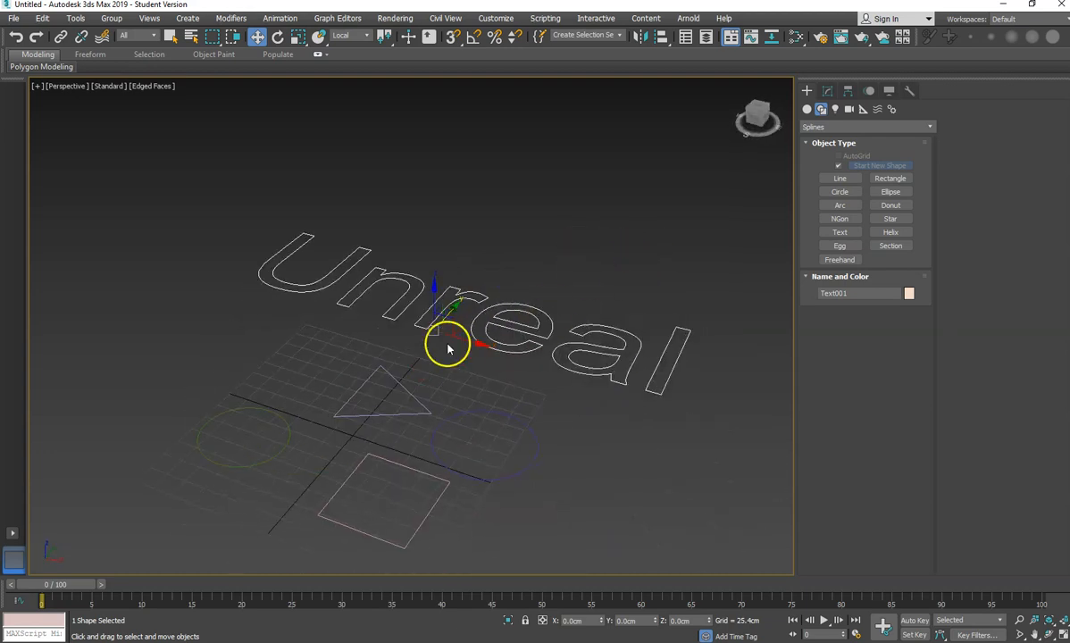
# - Apply an Extrude modifier to the Unreal text with an amount of 43.18 cm
pyautogui.click(827, 92)
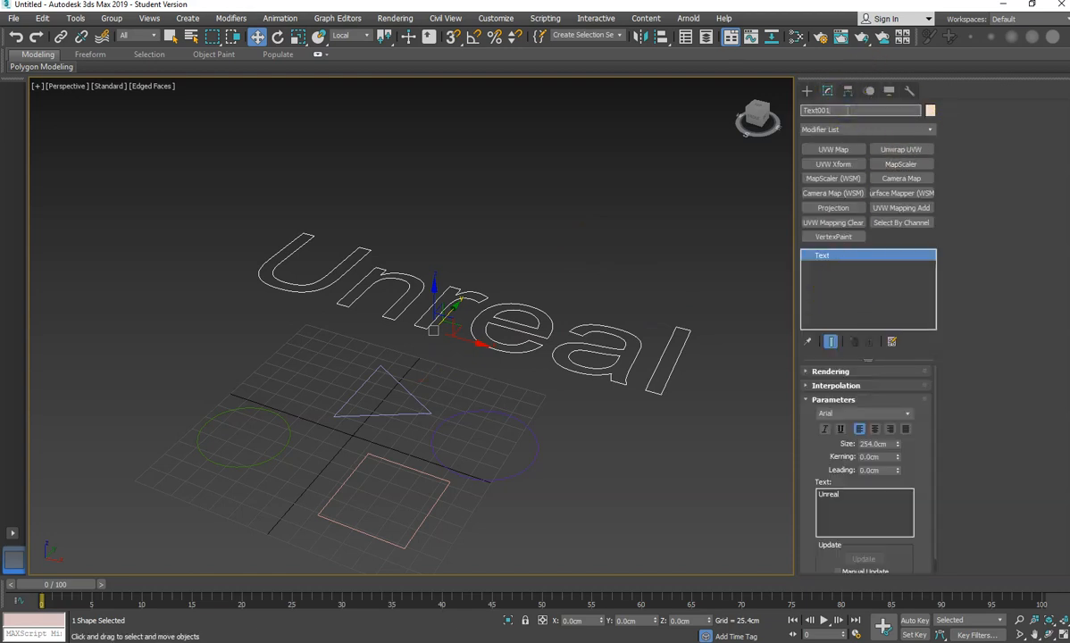
pyautogui.click(851, 132)
pyautogui.click(931, 131)
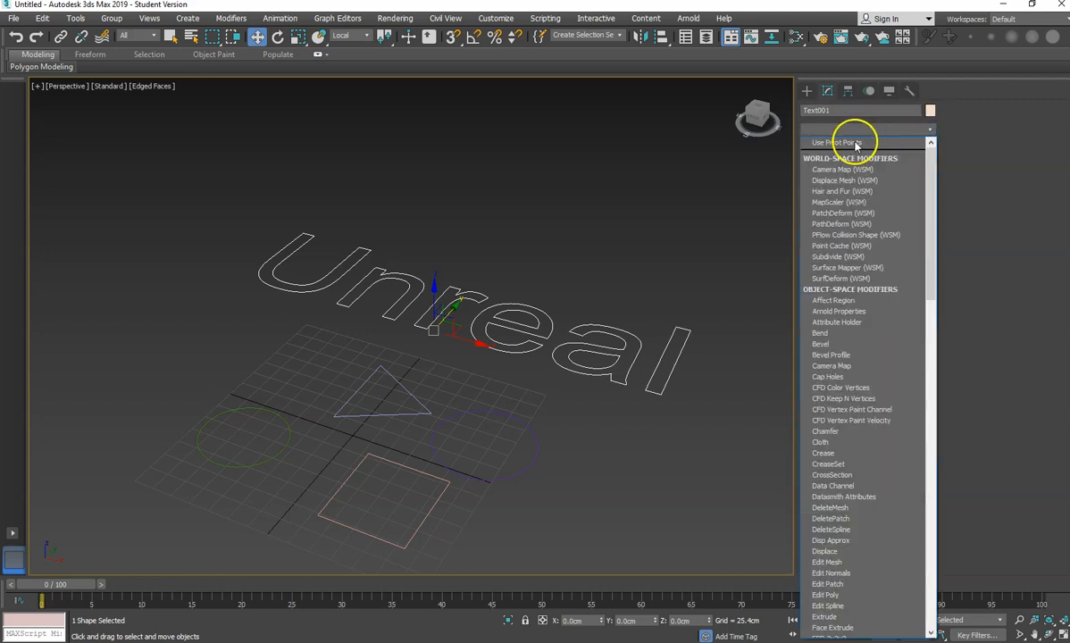
pyautogui.scroll(-2, 853, 546)
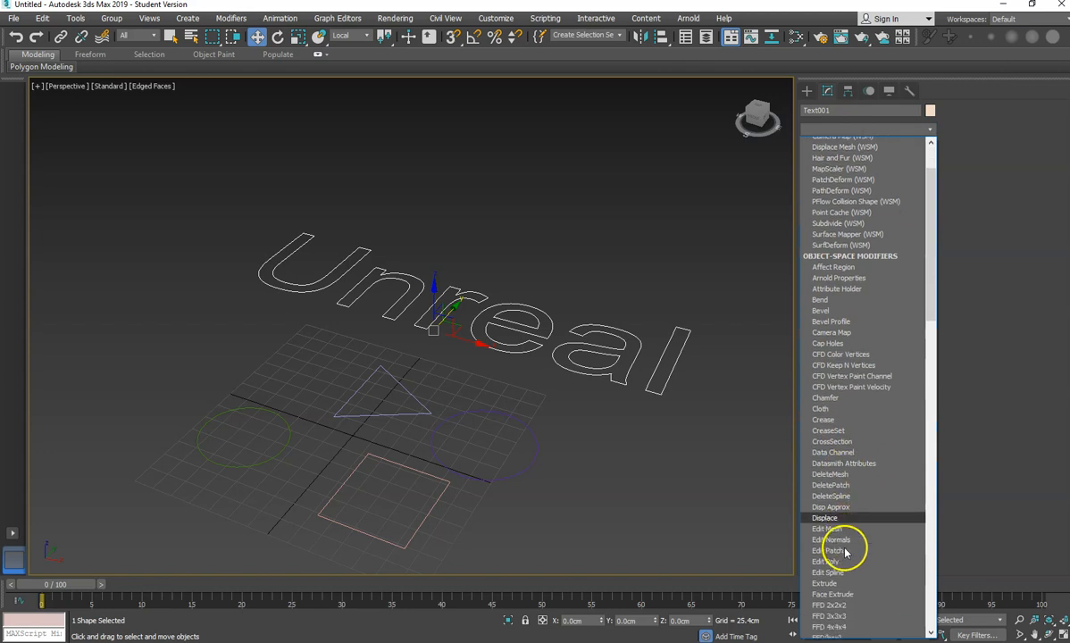
pyautogui.click(836, 559)
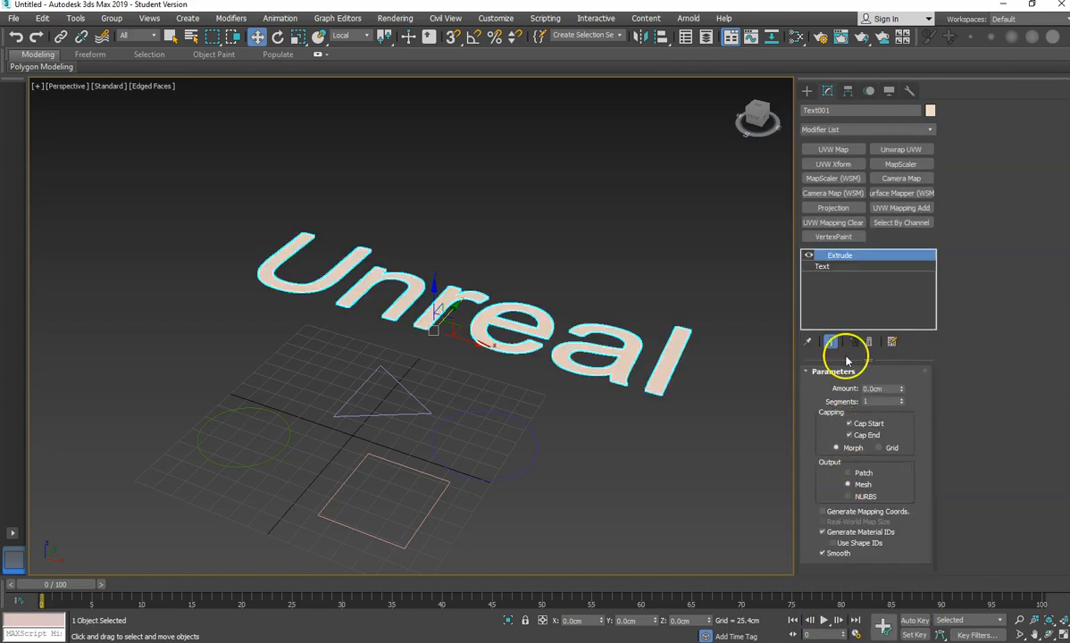
pyautogui.moveTo(902, 390); pyautogui.dragTo(895, 365)
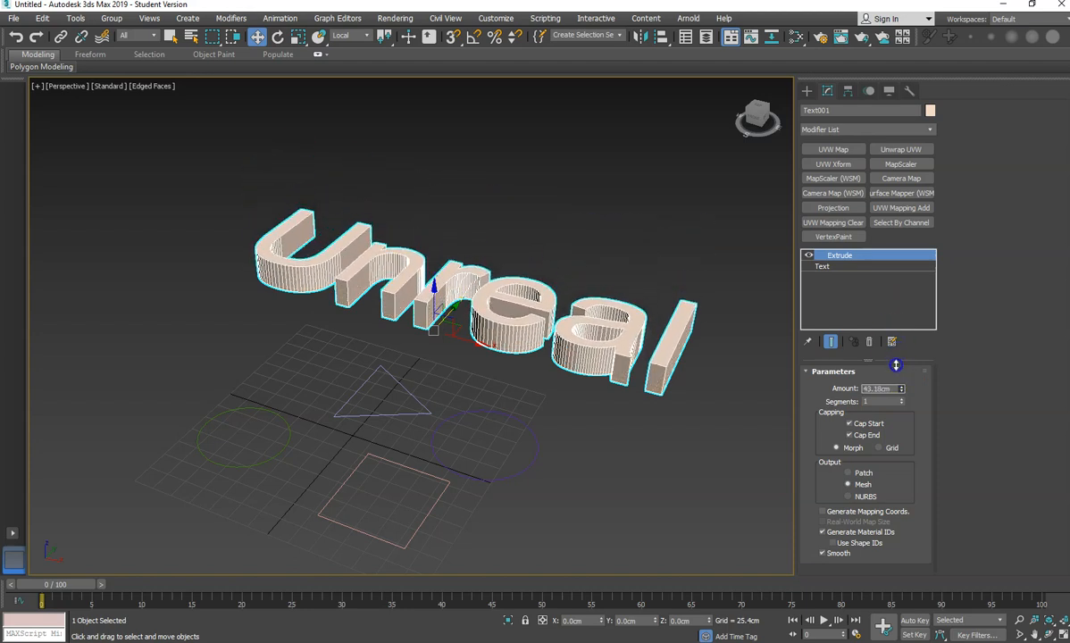
# - Copy the Extrude modifier from the Unreal text
pyautogui.scroll(-4, 584, 348)
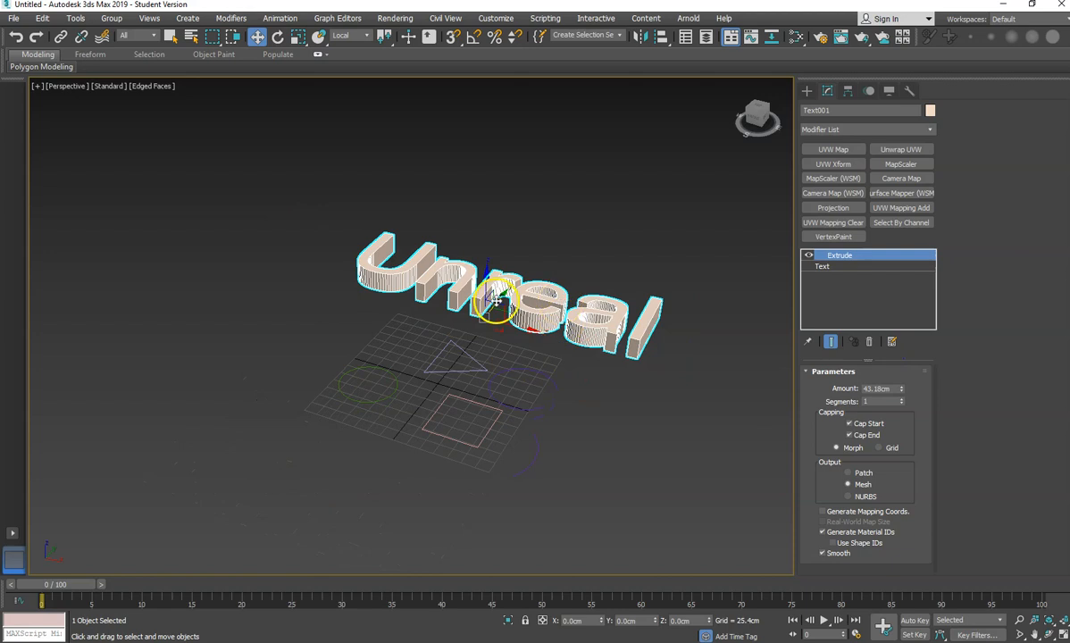
pyautogui.click(551, 383)
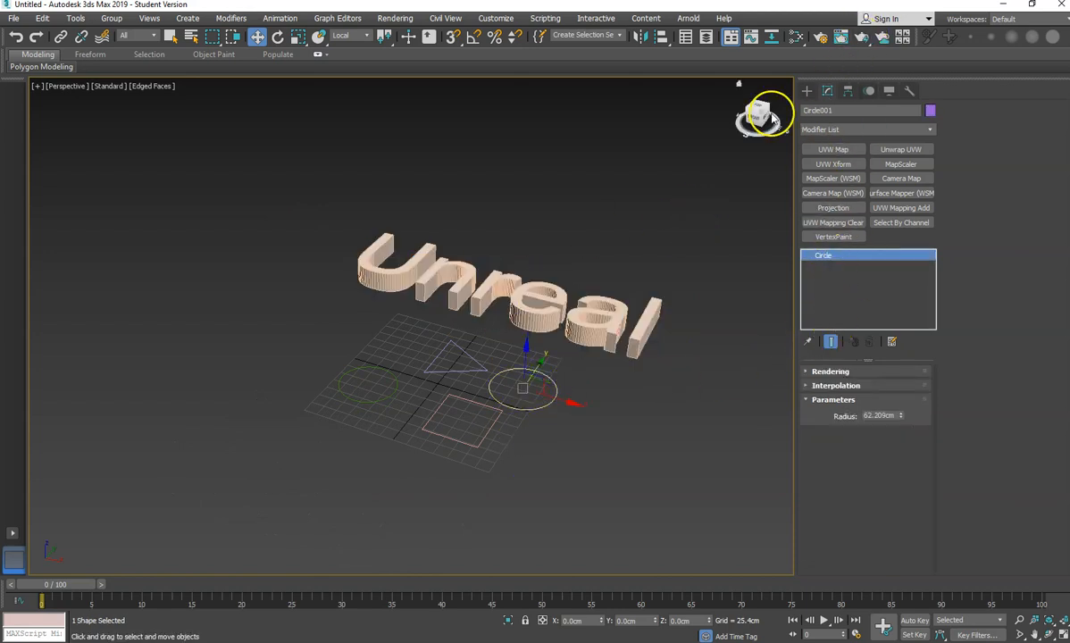
pyautogui.click(496, 318)
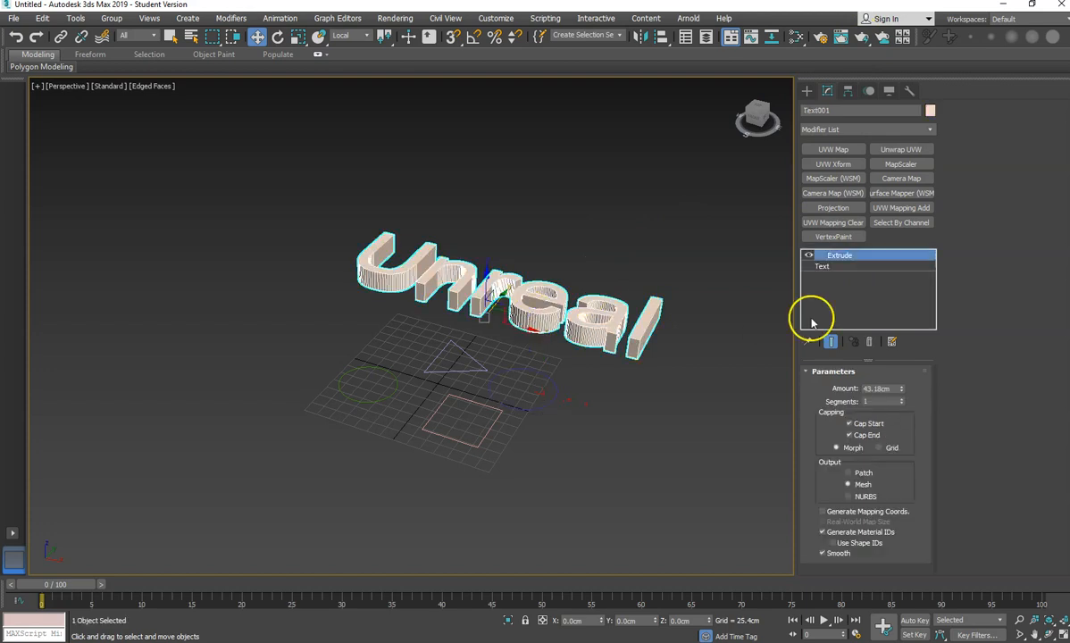
pyautogui.rightClick(837, 257)
pyautogui.click(880, 309)
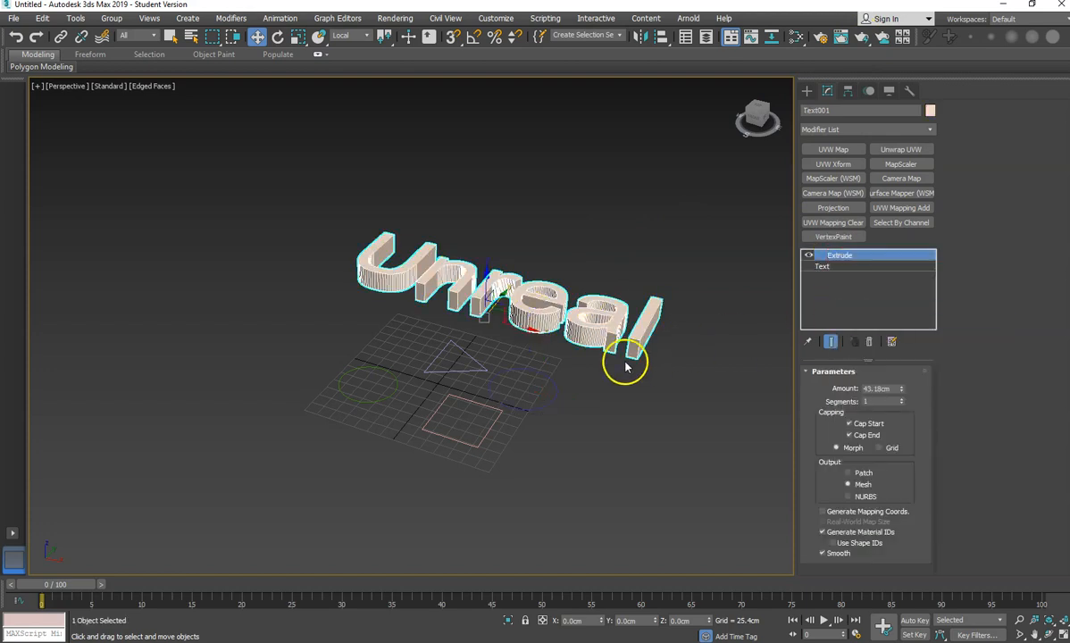
# - Paste the copied Extrude modifier onto the circle as an instance and set the shared amount to 86.36 cm
pyautogui.click(516, 372)
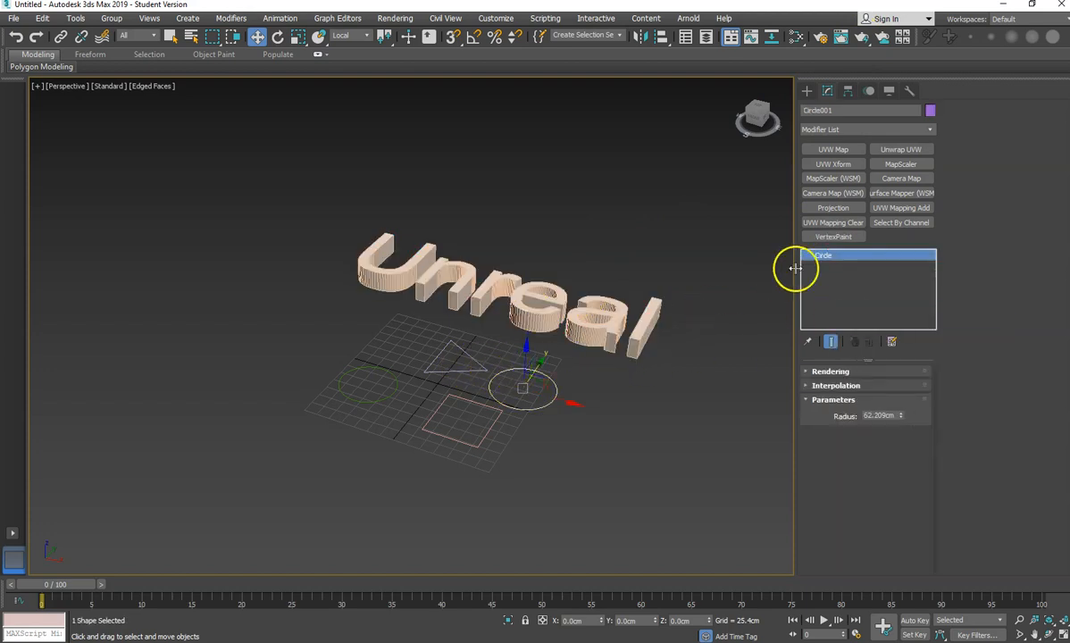
pyautogui.rightClick(866, 257)
pyautogui.click(898, 277)
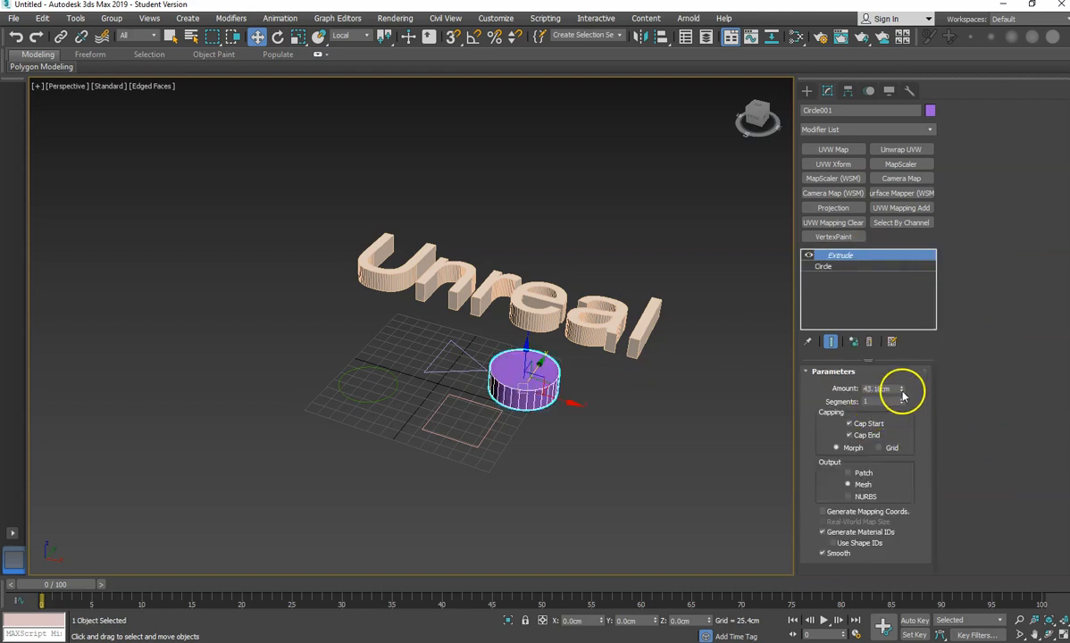
pyautogui.moveTo(902, 395); pyautogui.dragTo(828, 350)
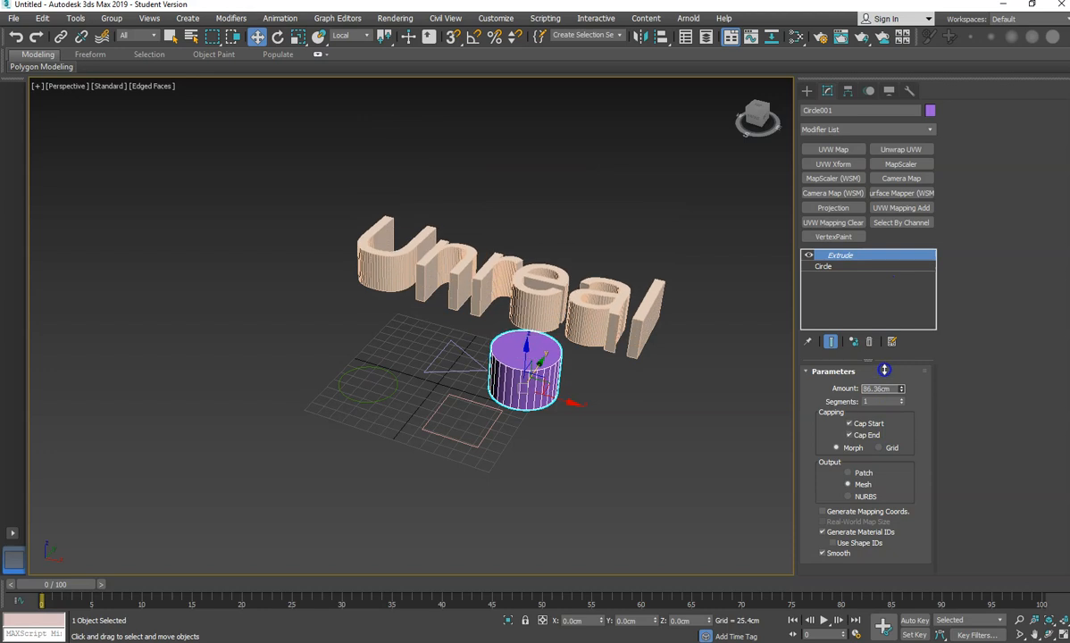
# - Clone the rectangle in place as an instance
pyautogui.click(452, 395)
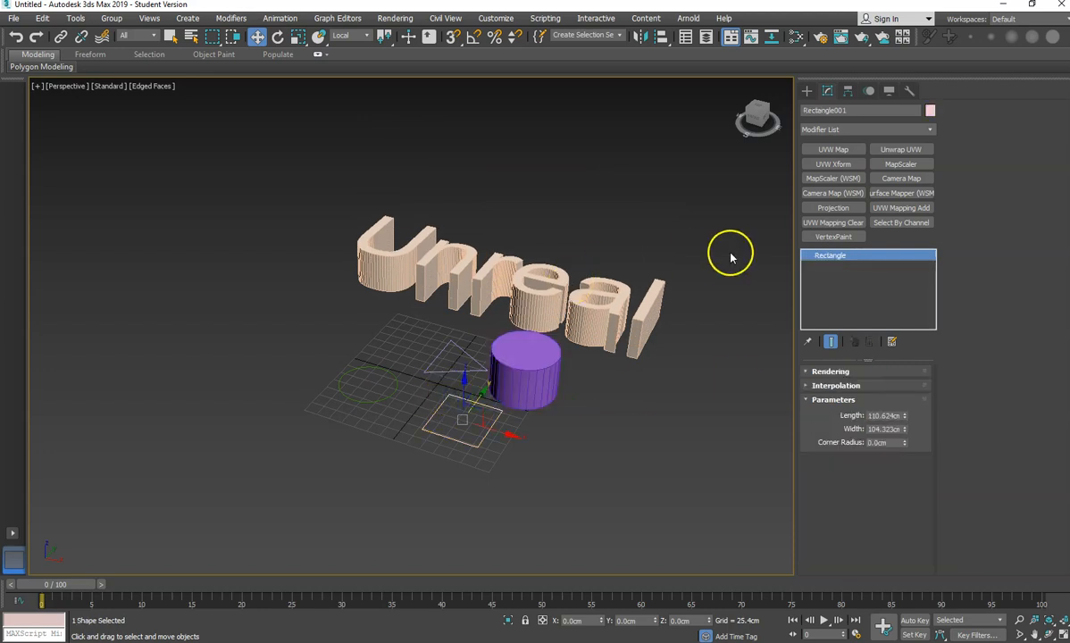
pyautogui.hotkey('ctrl', 'v')
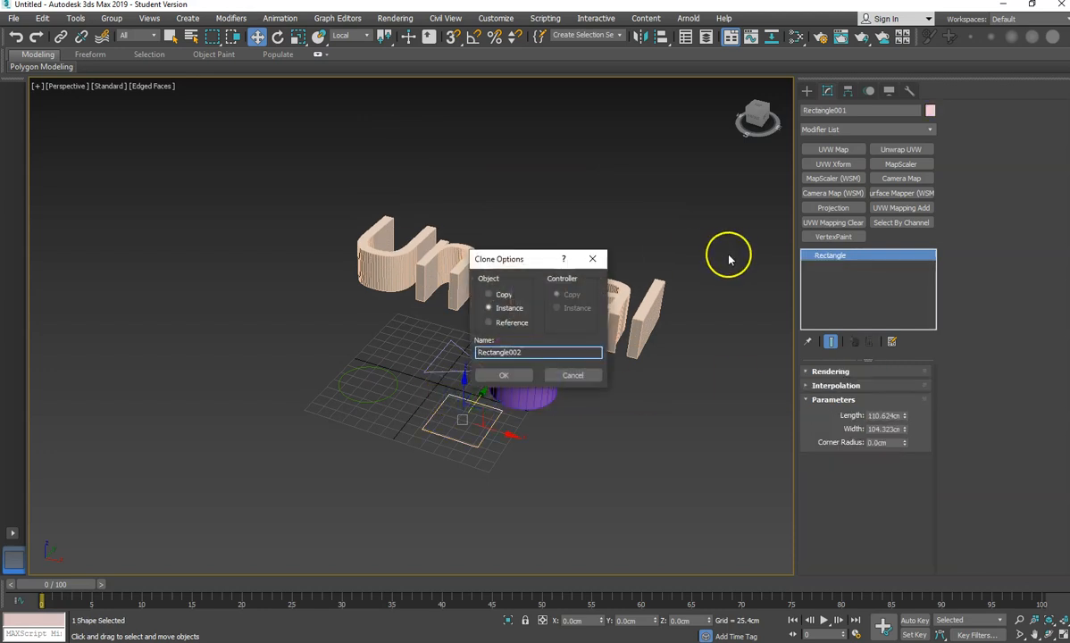
pyautogui.click(501, 376)
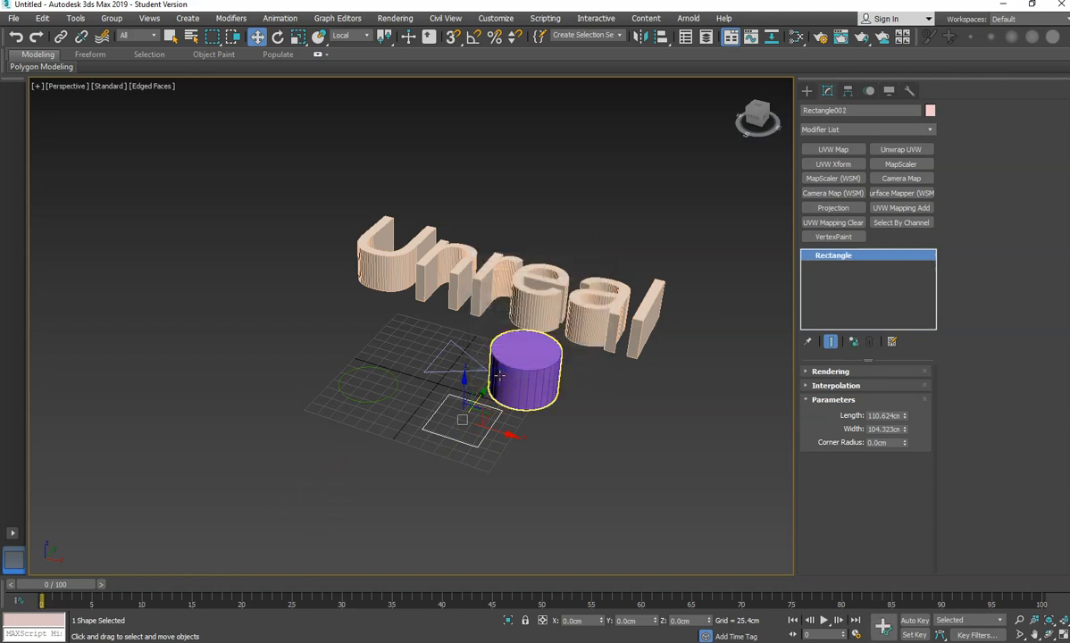
# - Paste the Extrude modifier as an instance onto the cloned rectangle and move the two boxes apart to opposite sides of the grid
pyautogui.rightClick(829, 259)
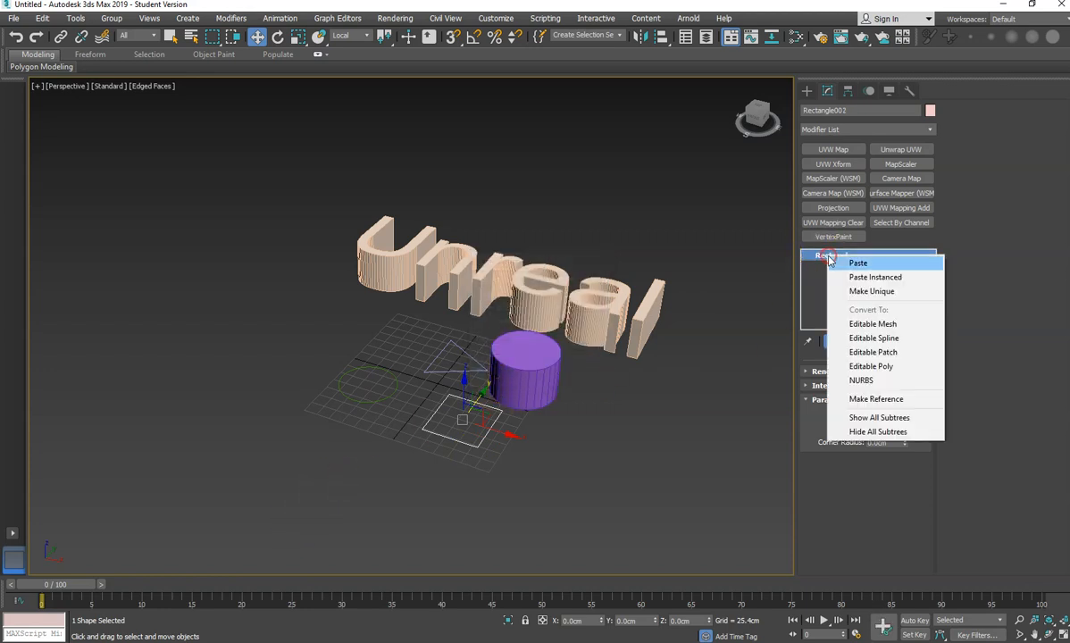
pyautogui.click(871, 276)
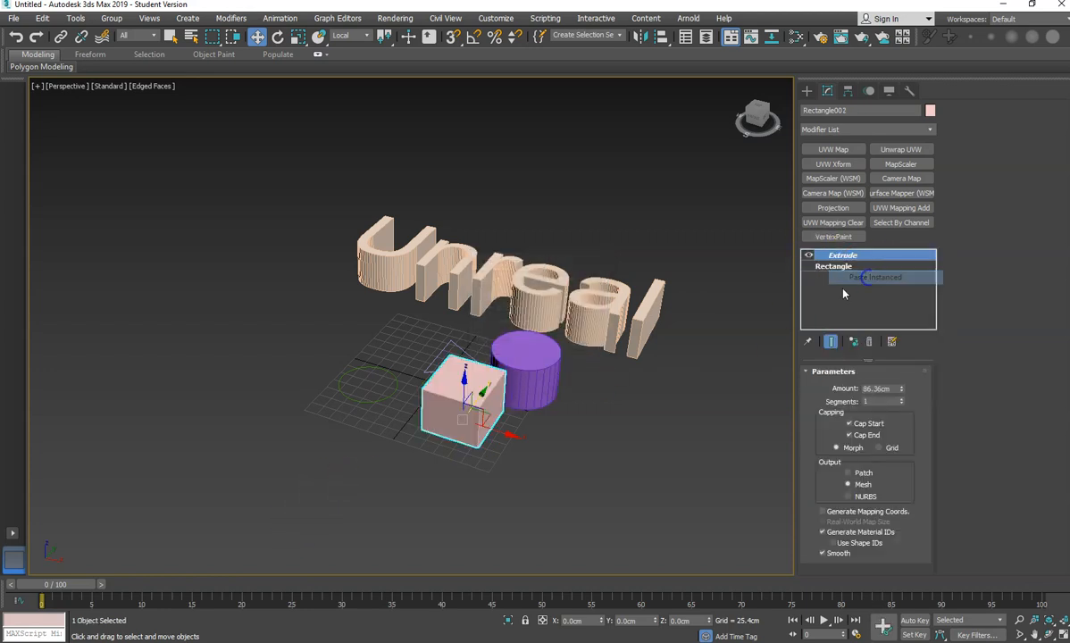
pyautogui.moveTo(497, 430); pyautogui.dragTo(664, 447)
pyautogui.click(457, 407)
pyautogui.moveTo(460, 411); pyautogui.dragTo(250, 347)
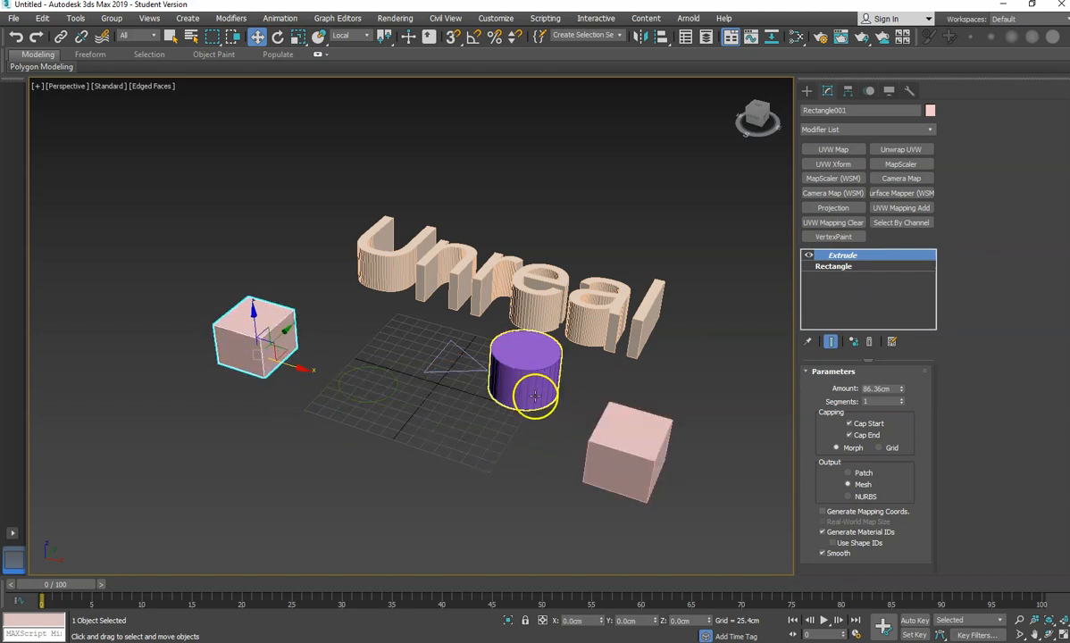
# - Delete all objects in the scene
pyautogui.hotkey('ctrl', 'a')
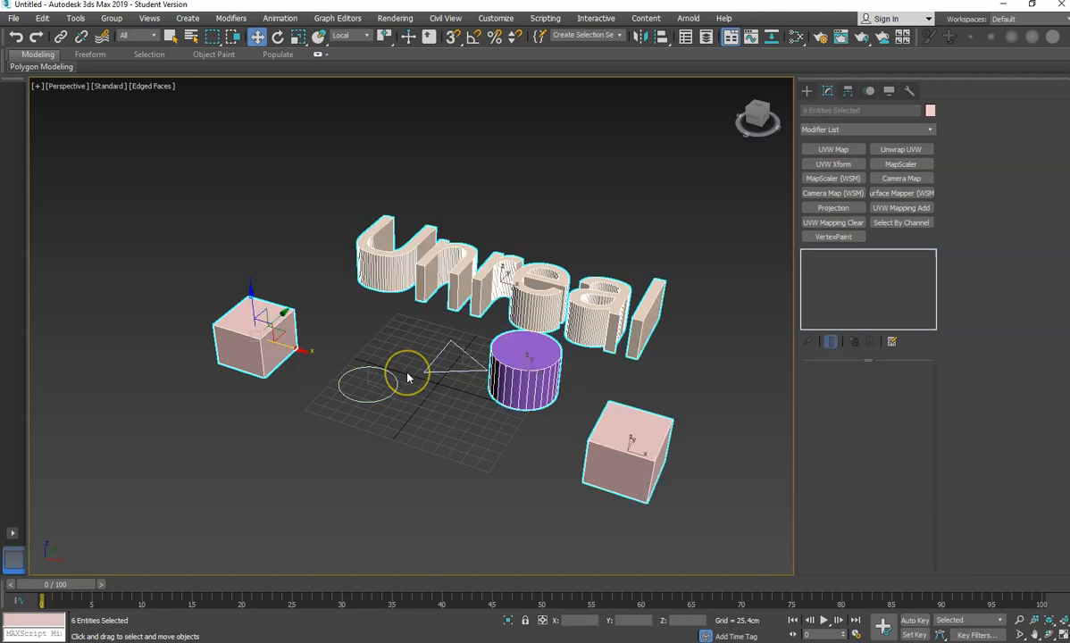
pyautogui.press('Delete')
pyautogui.scroll(4, 597, 313)
pyautogui.moveTo(597, 313); pyautogui.dragTo(697, 234, button='middle')
pyautogui.scroll(-3, 714, 229)
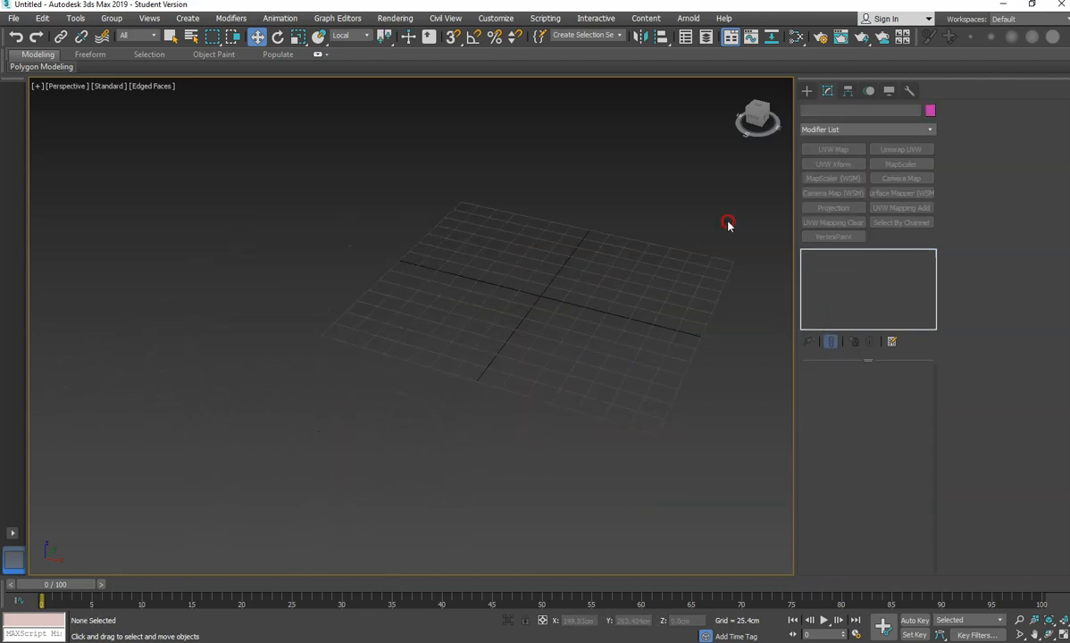
# - Switch the shape creation category from Splines to Extended Splines
pyautogui.click(807, 90)
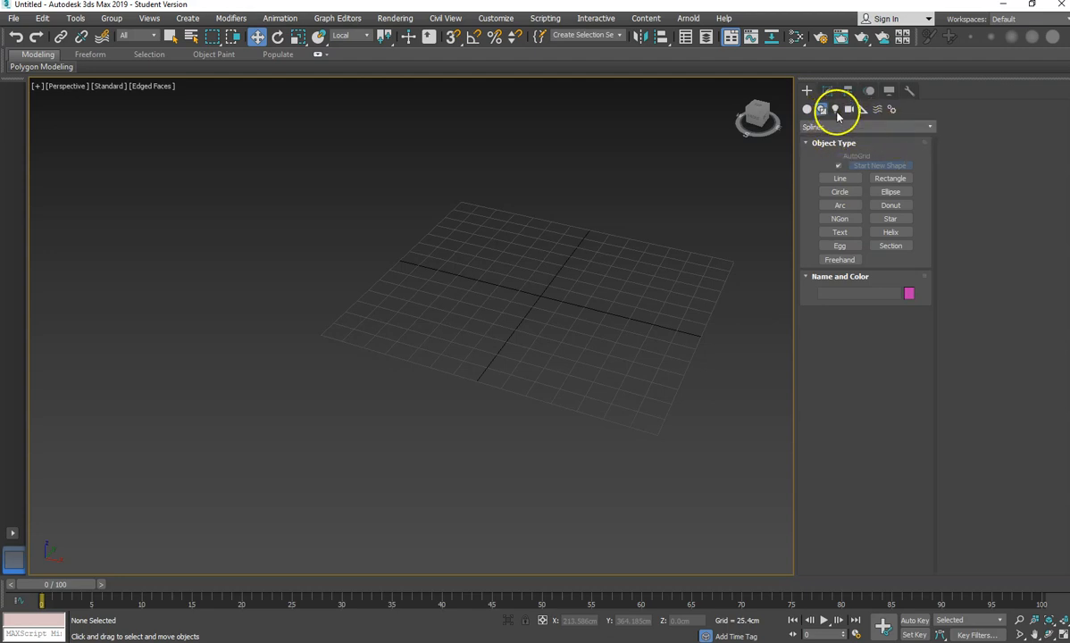
pyautogui.click(821, 127)
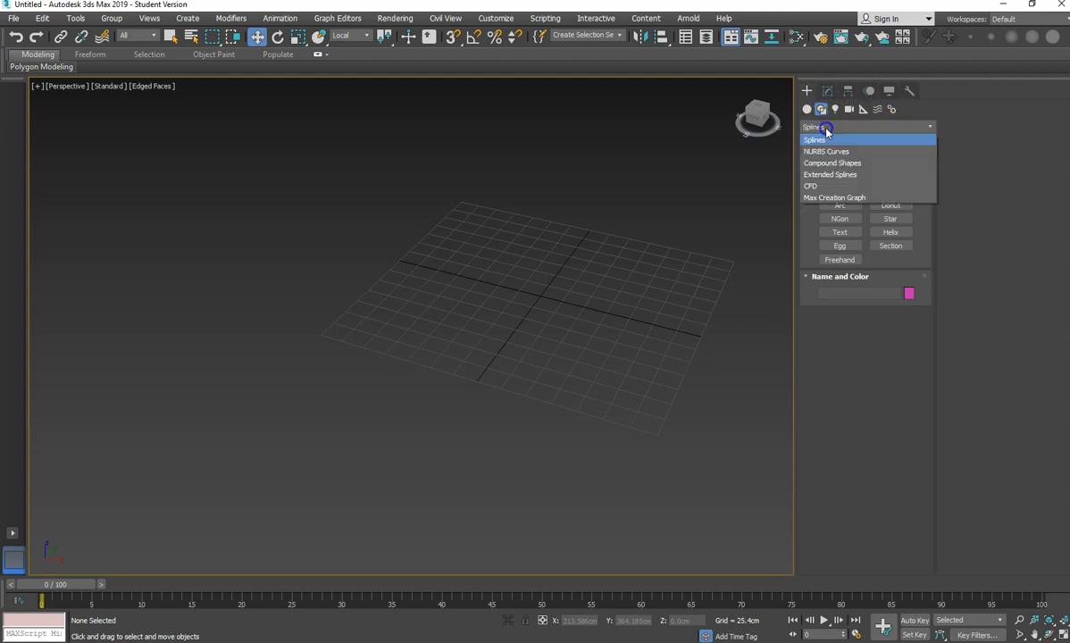
pyautogui.click(838, 176)
pyautogui.click(839, 177)
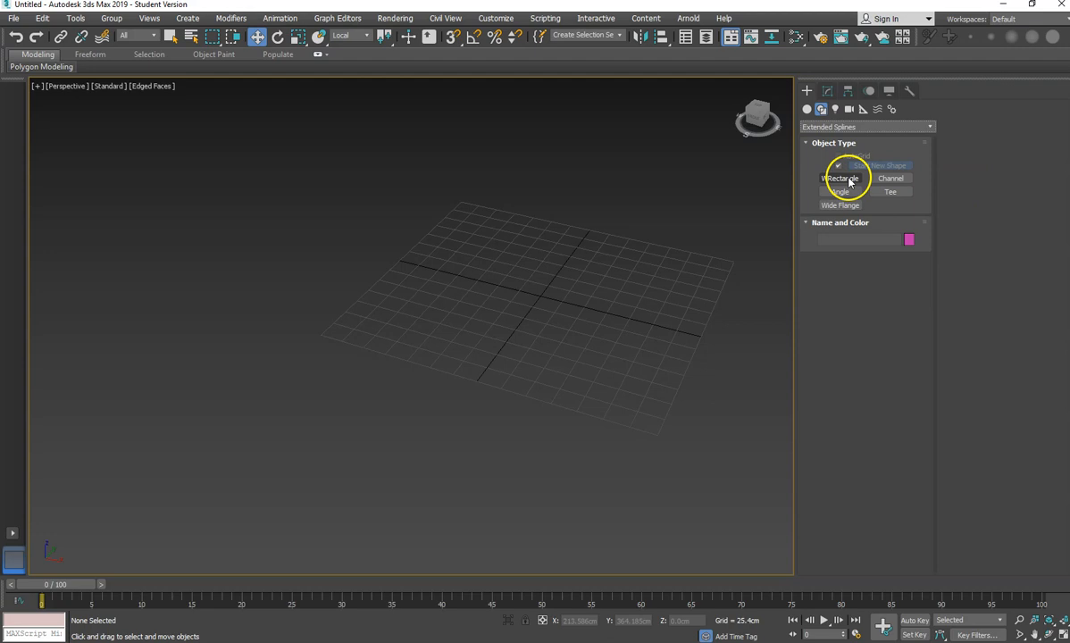
# - Draw two WRectangle shapes on the grid, about 127 × 60 cm and about 161 × 84 cm, with wall thicknesses of about 10 and 15 cm
pyautogui.moveTo(492, 261); pyautogui.dragTo(505, 324)
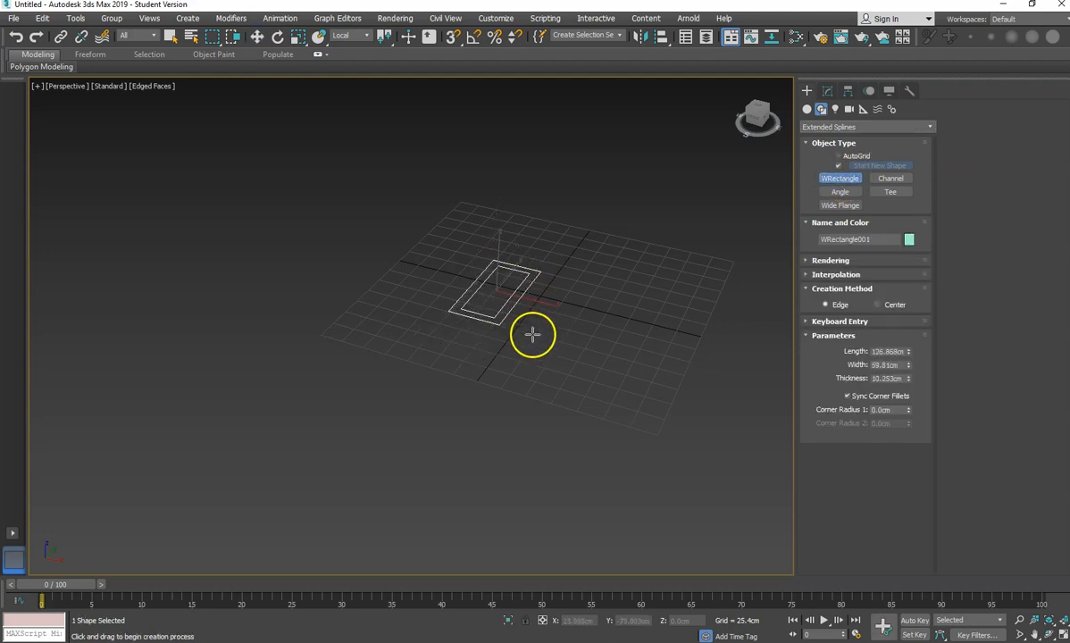
pyautogui.click(585, 315)
pyautogui.moveTo(543, 308); pyautogui.dragTo(569, 412)
pyautogui.click(566, 389)
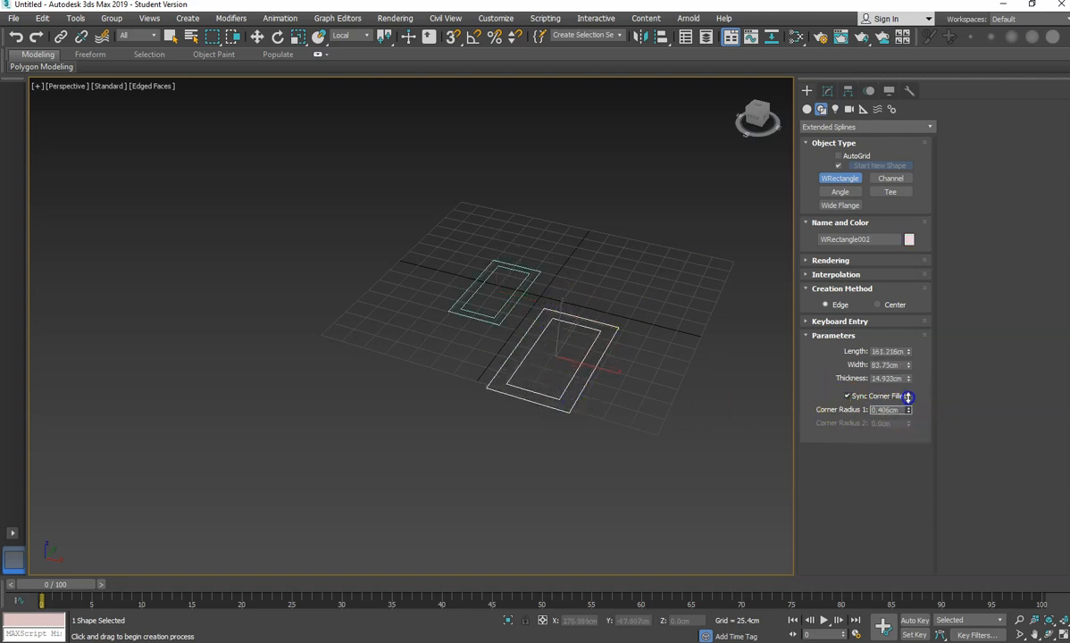
# - Round the larger WRectangle's corners with a radius of about 56.6 cm
pyautogui.moveTo(907, 86); pyautogui.dragTo(778, 528)
pyautogui.scroll(5, 641, 489)
pyautogui.moveTo(623, 455); pyautogui.dragTo(636, 543, button='middle')
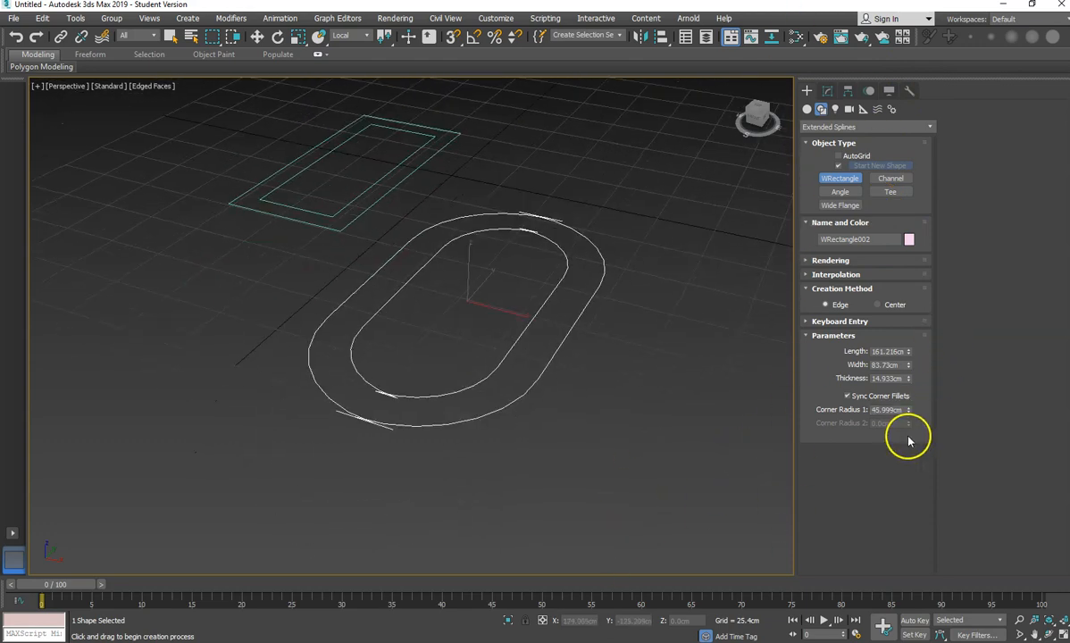
pyautogui.moveTo(909, 412); pyautogui.dragTo(910, 374)
# - Apply an Extrude modifier to the larger WRectangle
pyautogui.click(826, 91)
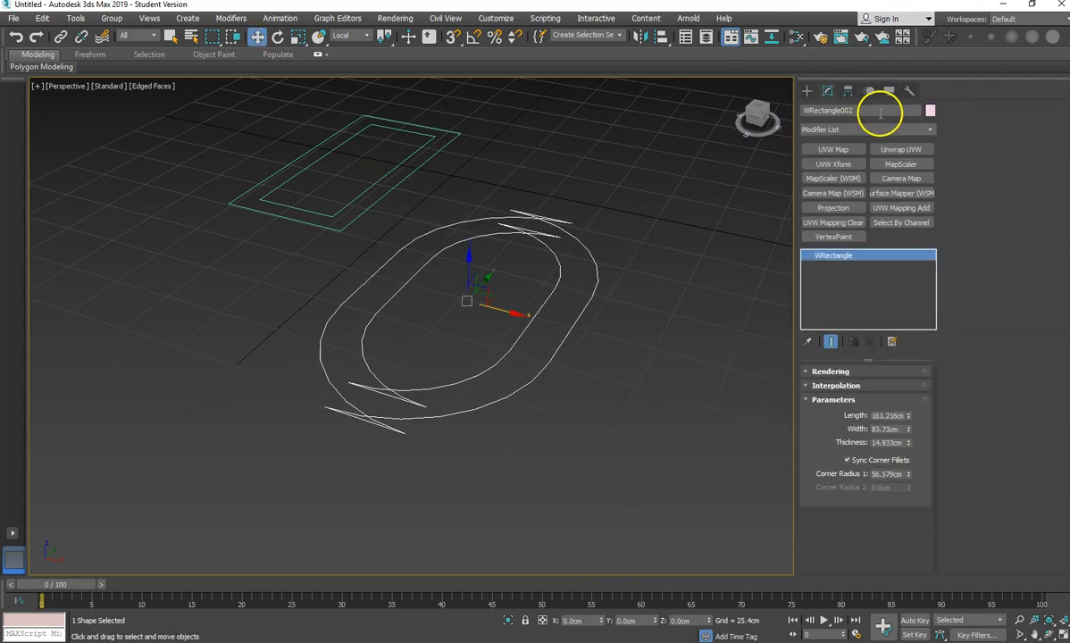
pyautogui.click(930, 129)
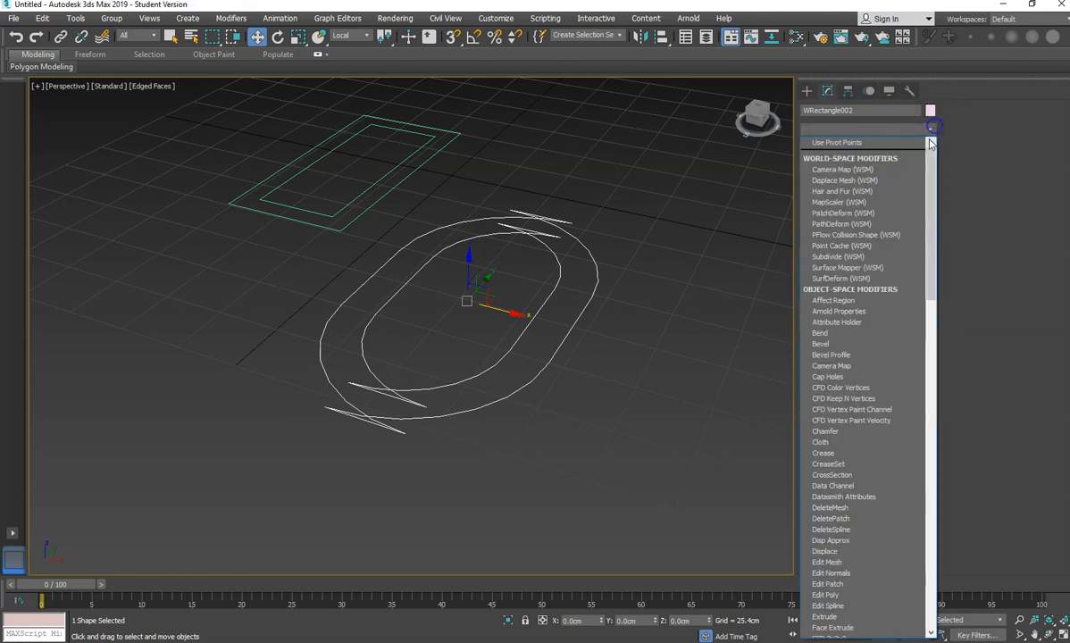
pyautogui.scroll(-12, 926, 162)
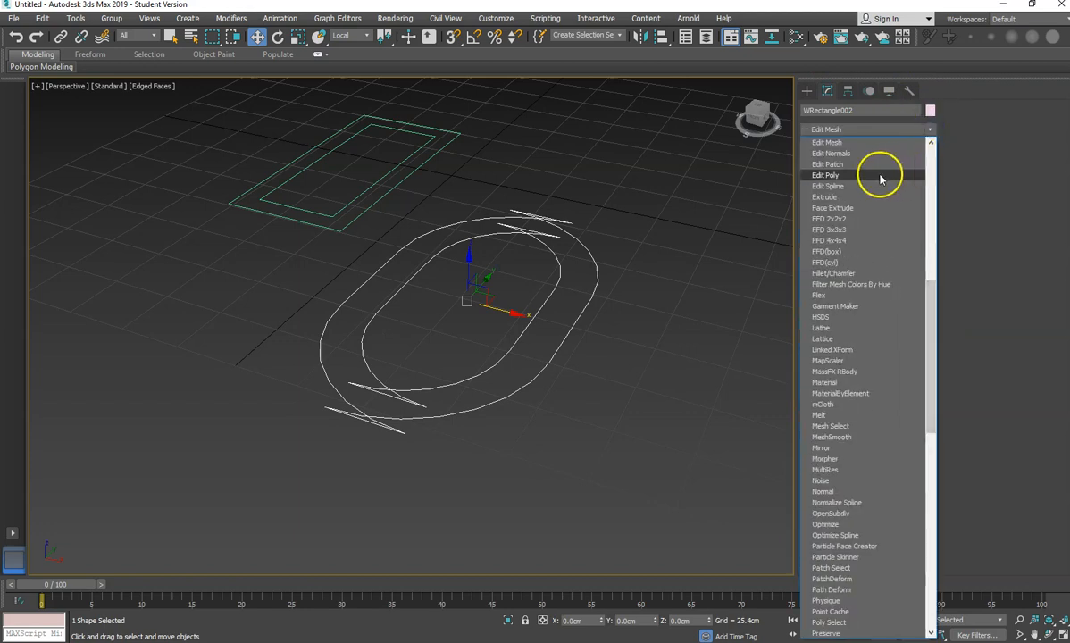
pyautogui.click(853, 199)
pyautogui.keyDown('alt'); pyautogui.moveTo(725, 251); pyautogui.dragTo(698, 265, button='middle'); pyautogui.keyUp('alt')
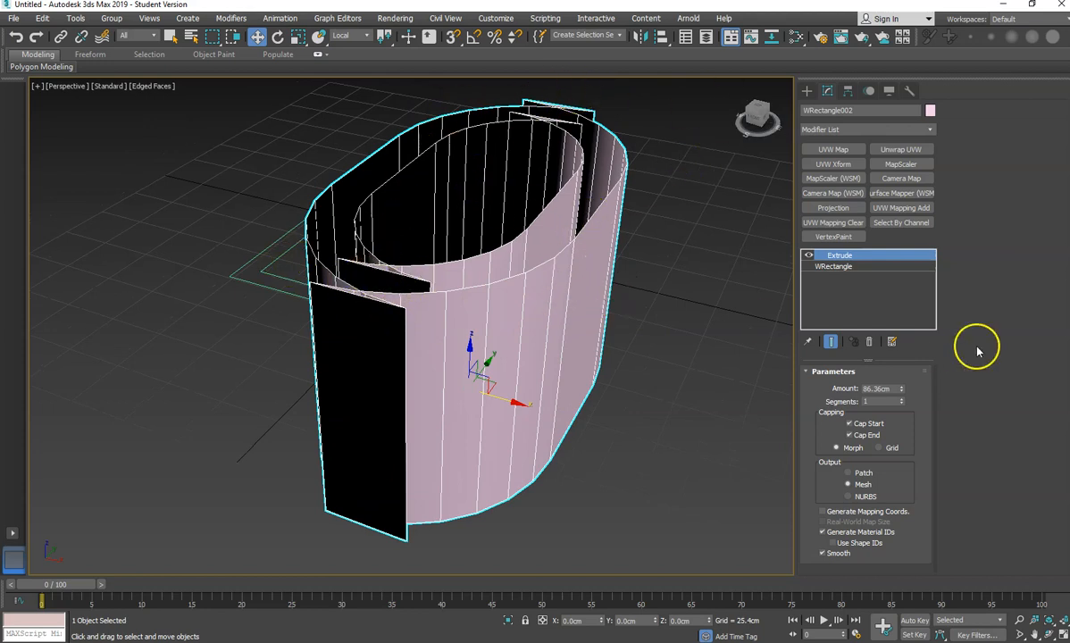
# - Reduce Corner Radius 1 of the extruded WRectangle's base shape to about 24.3 cm and inspect the solid from several angles
pyautogui.click(851, 267)
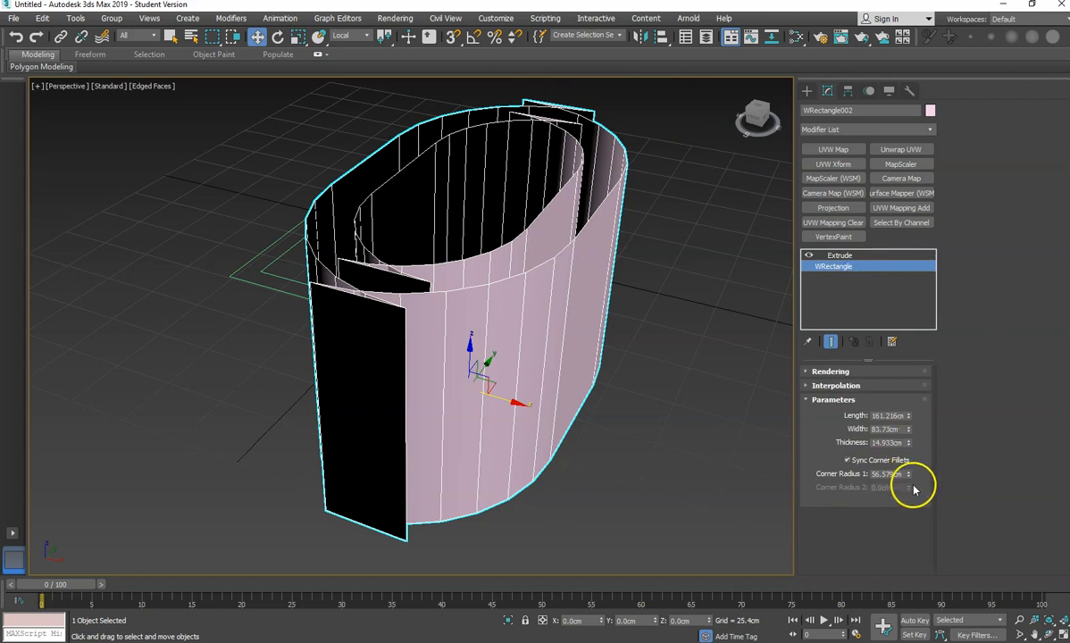
pyautogui.moveTo(908, 474); pyautogui.dragTo(896, 510)
pyautogui.keyDown('alt'); pyautogui.moveTo(494, 290); pyautogui.dragTo(406, 374, button='middle'); pyautogui.keyUp('alt')
pyautogui.scroll(-3, 441, 317)
pyautogui.keyDown('alt'); pyautogui.moveTo(392, 331); pyautogui.dragTo(424, 310, button='middle'); pyautogui.keyUp('alt')
pyautogui.scroll(3, 488, 322)
pyautogui.scroll(-2, 452, 331)
pyautogui.keyDown('alt'); pyautogui.moveTo(432, 354); pyautogui.dragTo(535, 332, button='middle'); pyautogui.keyUp('alt')
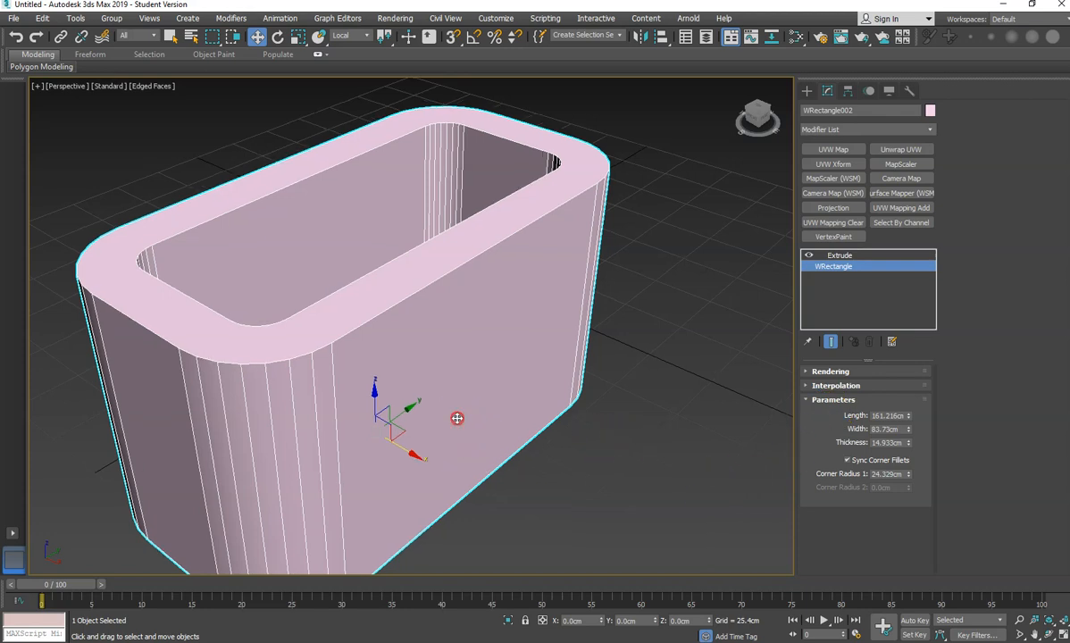
pyautogui.scroll(-3, 457, 418)
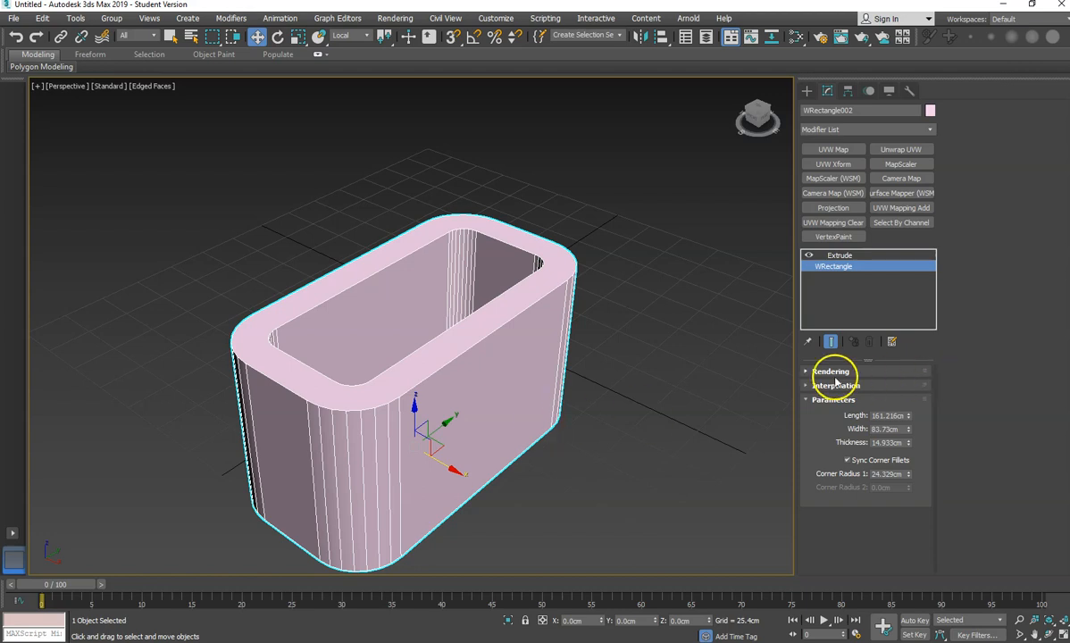
# - Lower the WRectangle's interpolation steps to 3, and try Adaptive interpolation on and off
pyautogui.click(808, 385)
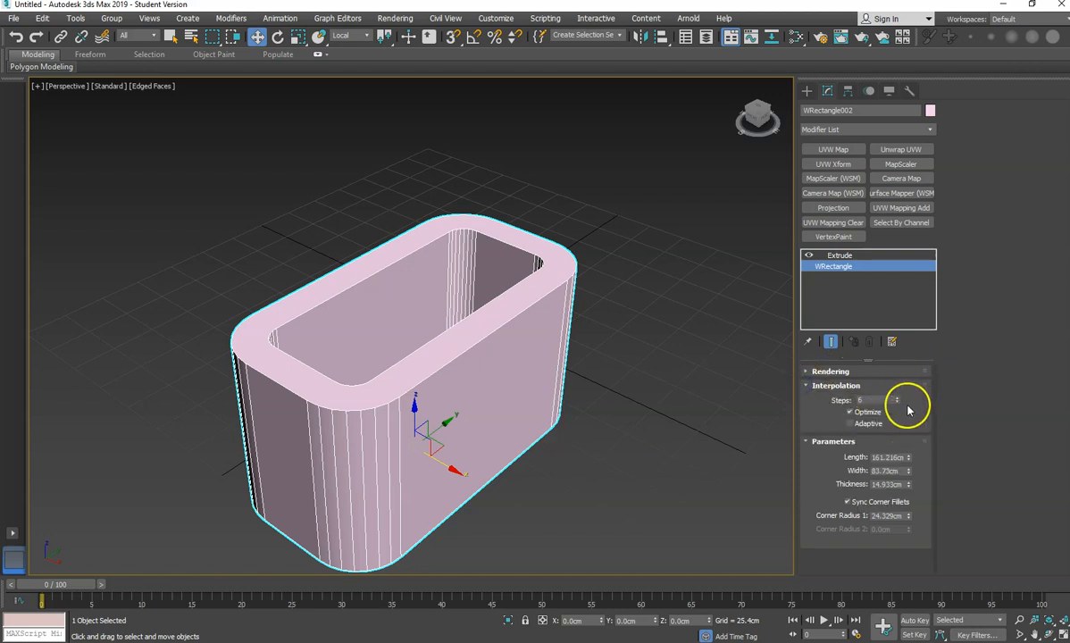
pyautogui.moveTo(896, 401)
pyautogui.mouseDown()
pyautogui.moveTo(898, 419)
pyautogui.moveTo(901, 395)
pyautogui.moveTo(900, 409)
pyautogui.mouseUp()
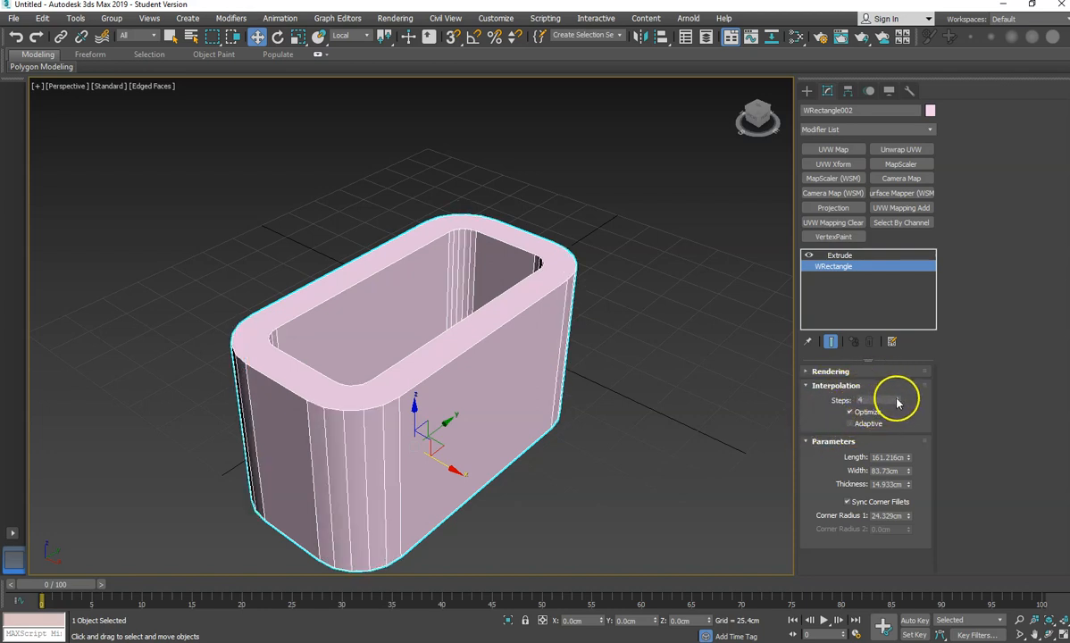
pyautogui.moveTo(897, 407); pyautogui.dragTo(897, 403)
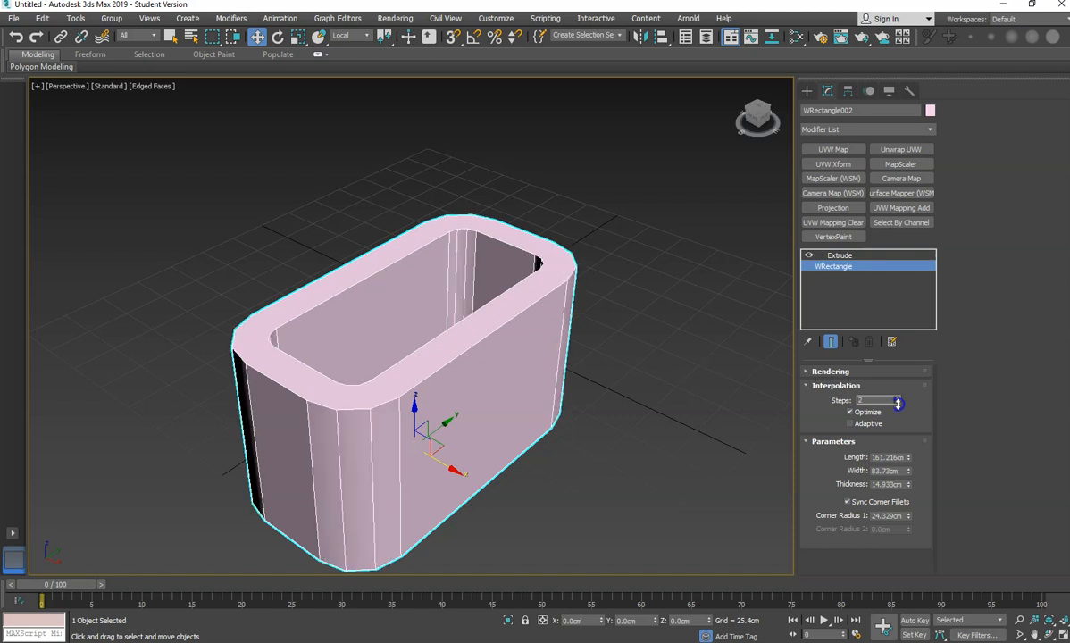
pyautogui.click(850, 424)
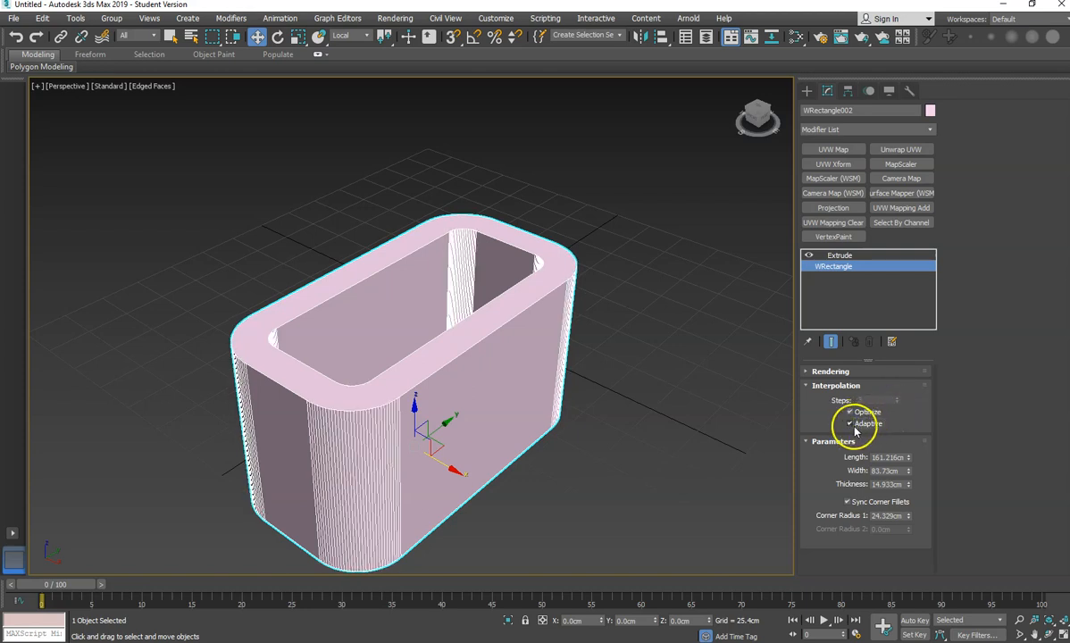
pyautogui.click(850, 423)
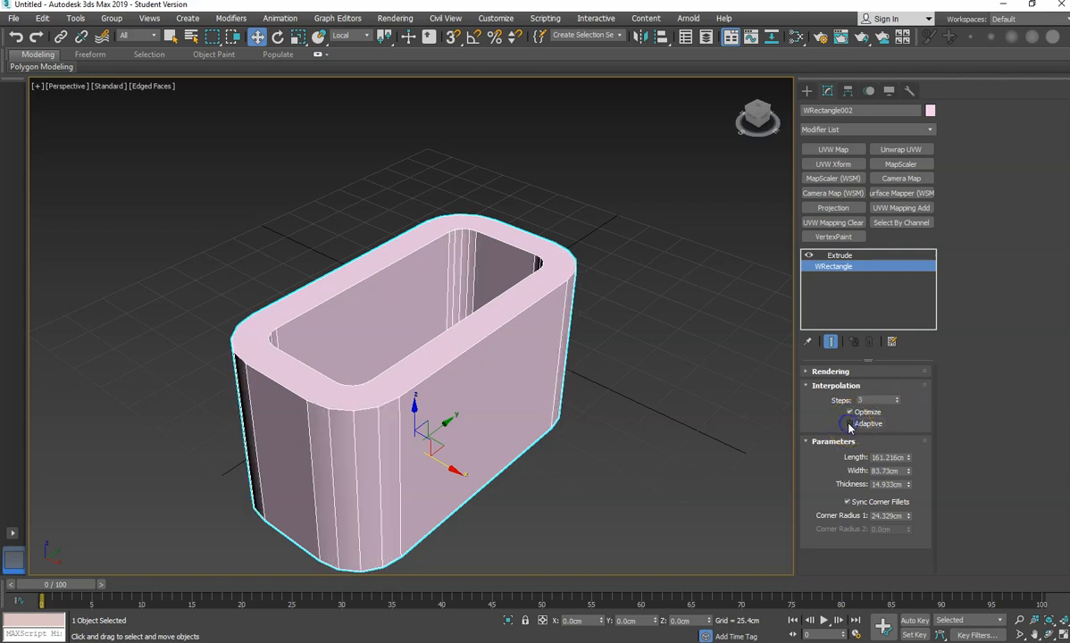
# - Turn off Optimize for the WRectangle and set its interpolation steps to 1
pyautogui.click(850, 413)
pyautogui.scroll(-5, 406, 446)
pyautogui.scroll(5, 415, 437)
pyautogui.moveTo(415, 437)
pyautogui.mouseDown(button='middle')
pyautogui.moveTo(446, 437)
pyautogui.moveTo(435, 446)
pyautogui.moveTo(446, 416)
pyautogui.moveTo(431, 430)
pyautogui.mouseUp(button='middle')
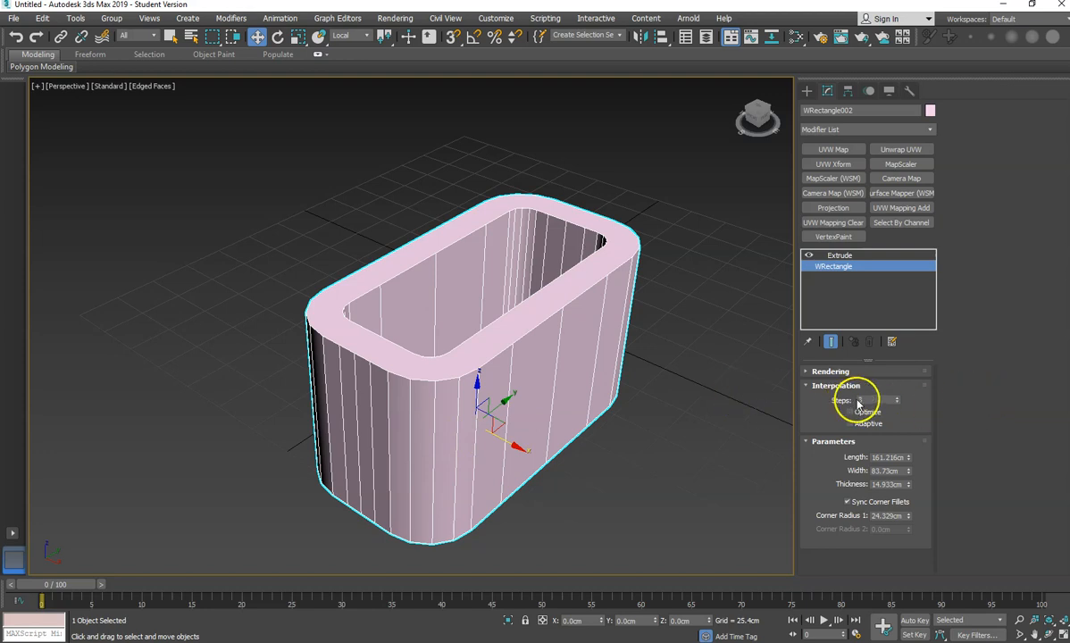
pyautogui.click(898, 400)
pyautogui.click(897, 405)
pyautogui.click(898, 405)
pyautogui.click(897, 405)
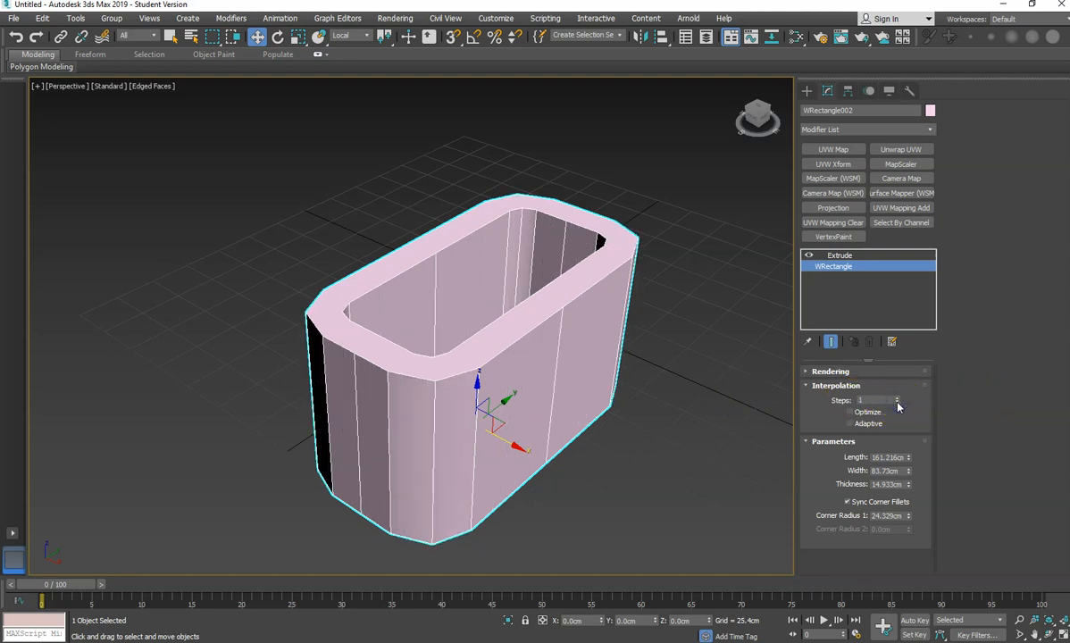
pyautogui.scroll(-3, 640, 420)
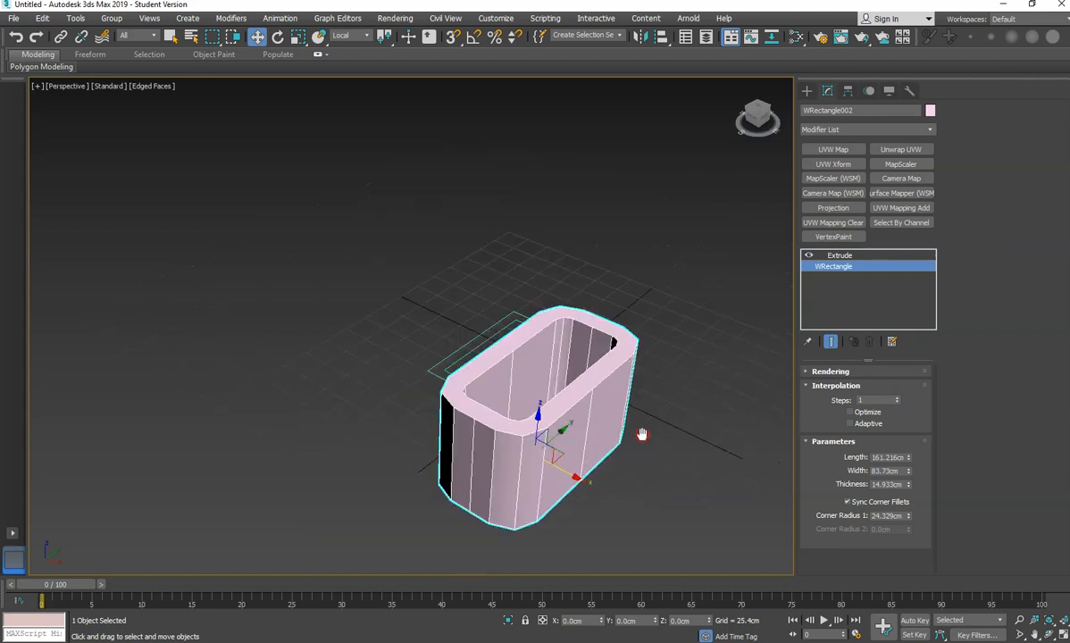
pyautogui.moveTo(650, 434); pyautogui.dragTo(637, 362, button='middle')
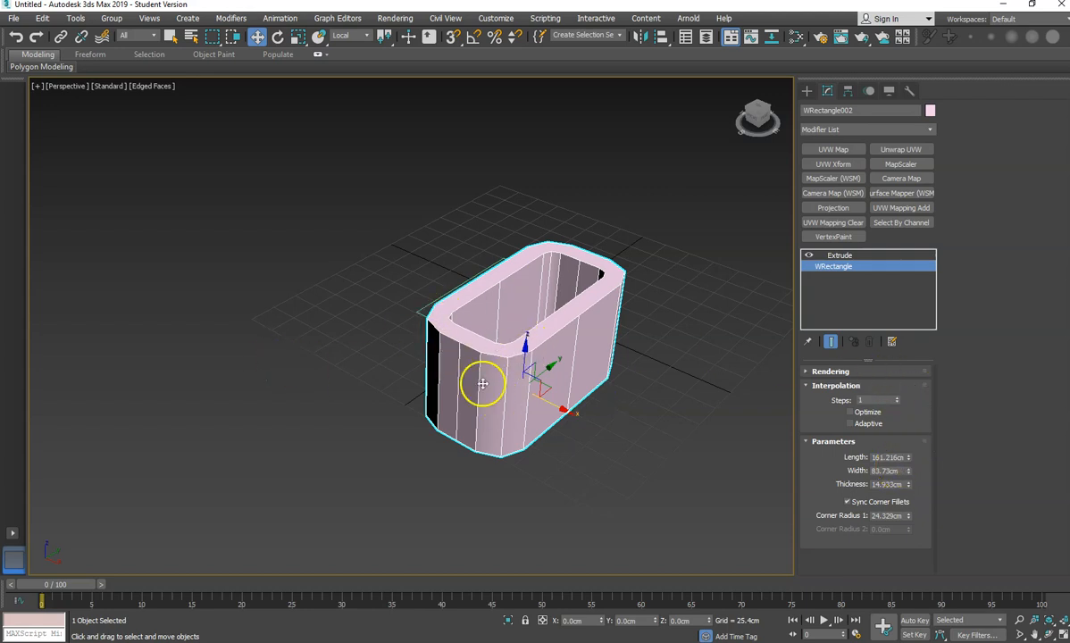
# - Resize the WRectangle to about 459.5 cm long and 76.2 cm wide, with a thickness of about 22 cm
pyautogui.moveTo(909, 460)
pyautogui.mouseDown()
pyautogui.moveTo(979, 413)
pyautogui.moveTo(978, 239)
pyautogui.moveTo(981, 522)
pyautogui.moveTo(917, 311)
pyautogui.moveTo(904, 500)
pyautogui.moveTo(853, 370)
pyautogui.moveTo(859, 420)
pyautogui.moveTo(916, 450)
pyautogui.mouseUp()
pyautogui.scroll(3, 532, 363)
pyautogui.moveTo(568, 407); pyautogui.dragTo(578, 370, button='middle')
pyautogui.scroll(-3, 573, 372)
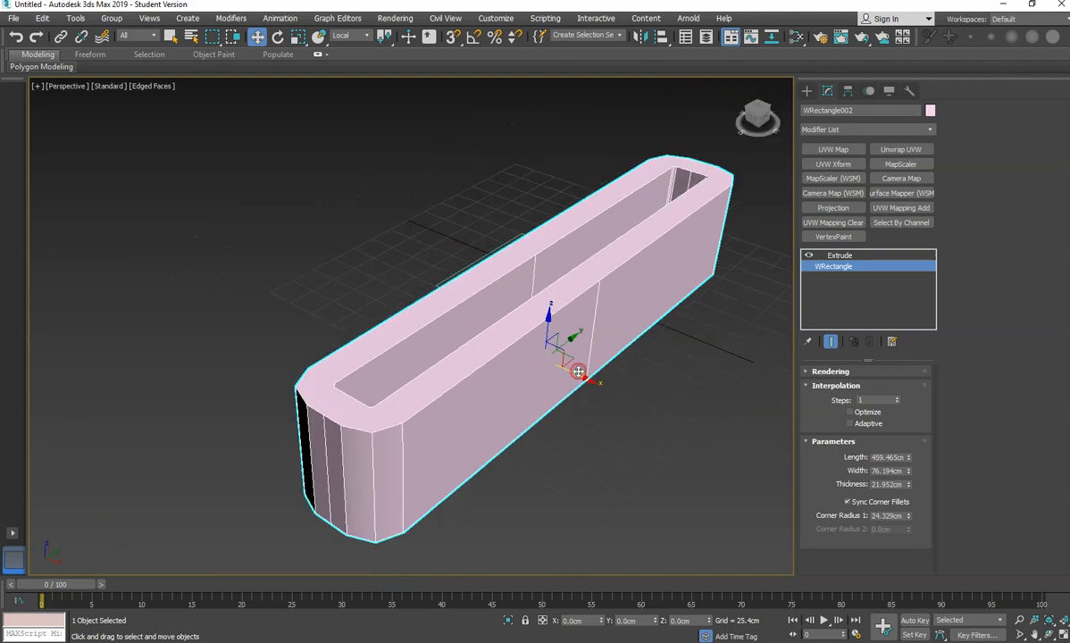
pyautogui.moveTo(597, 329); pyautogui.dragTo(517, 309, button='middle')
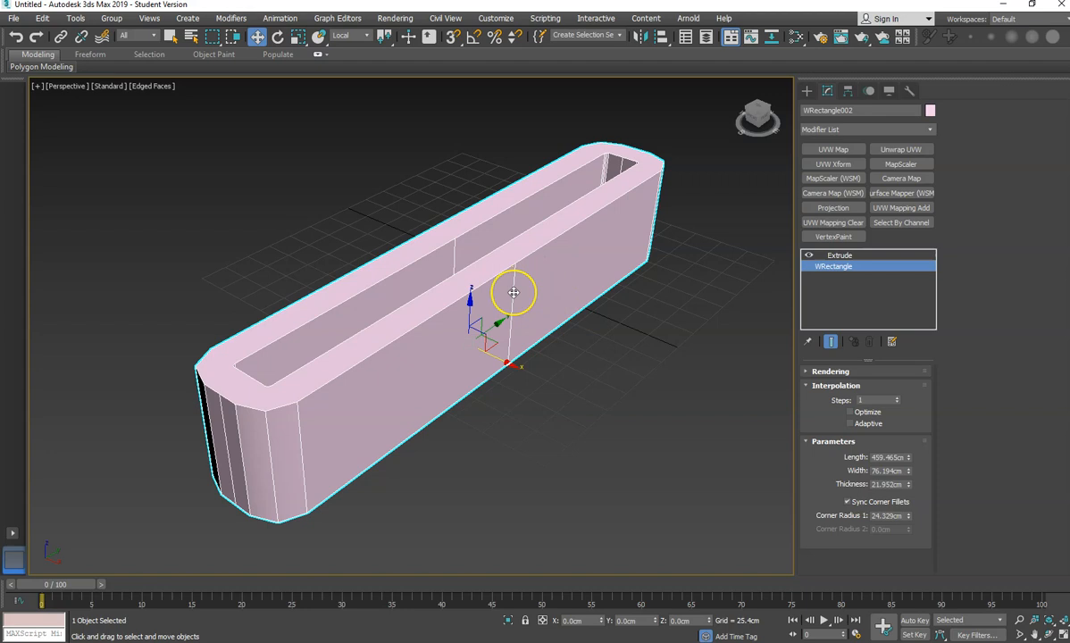
# - Convert the extruded WRectangle to an Editable Poly
pyautogui.rightClick(526, 284)
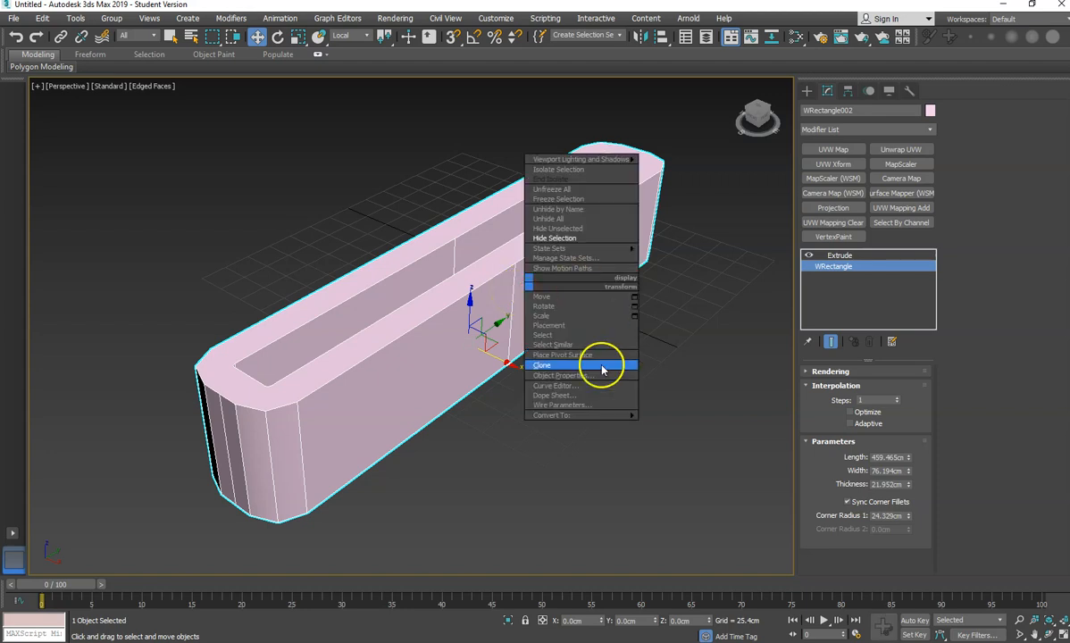
pyautogui.moveTo(587, 415)
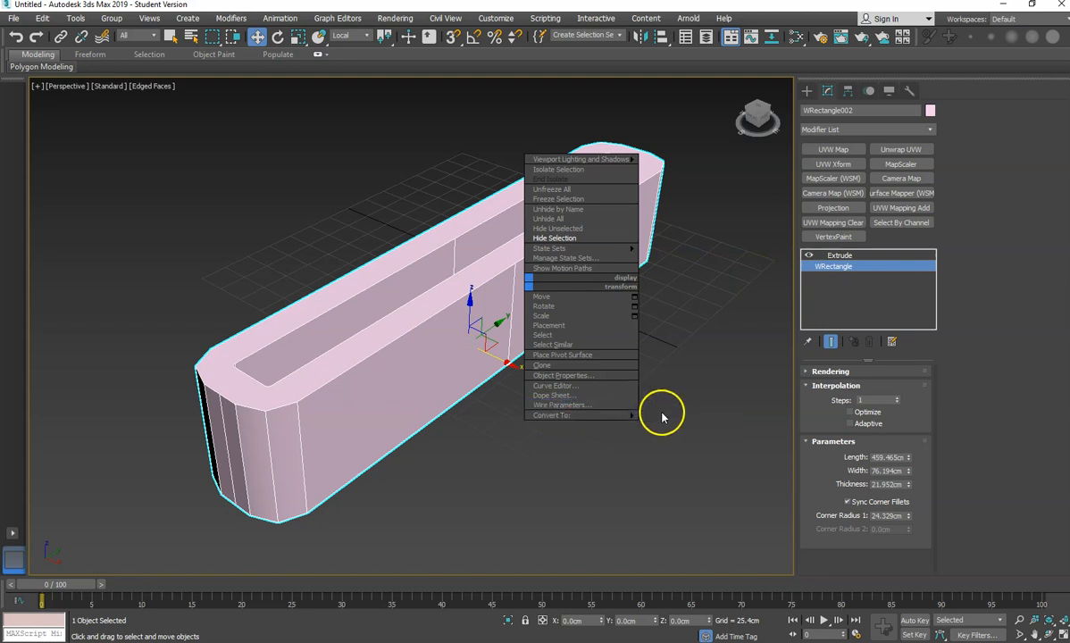
pyautogui.click(685, 425)
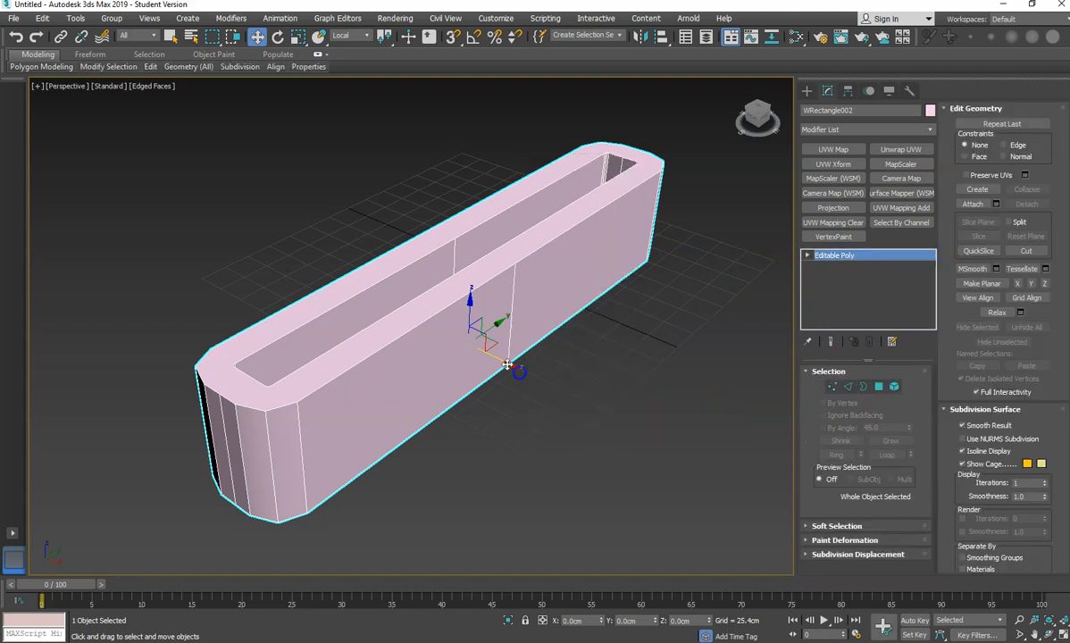
# - Extrude the two large polygons on the front long side of the object outward
pyautogui.click(878, 386)
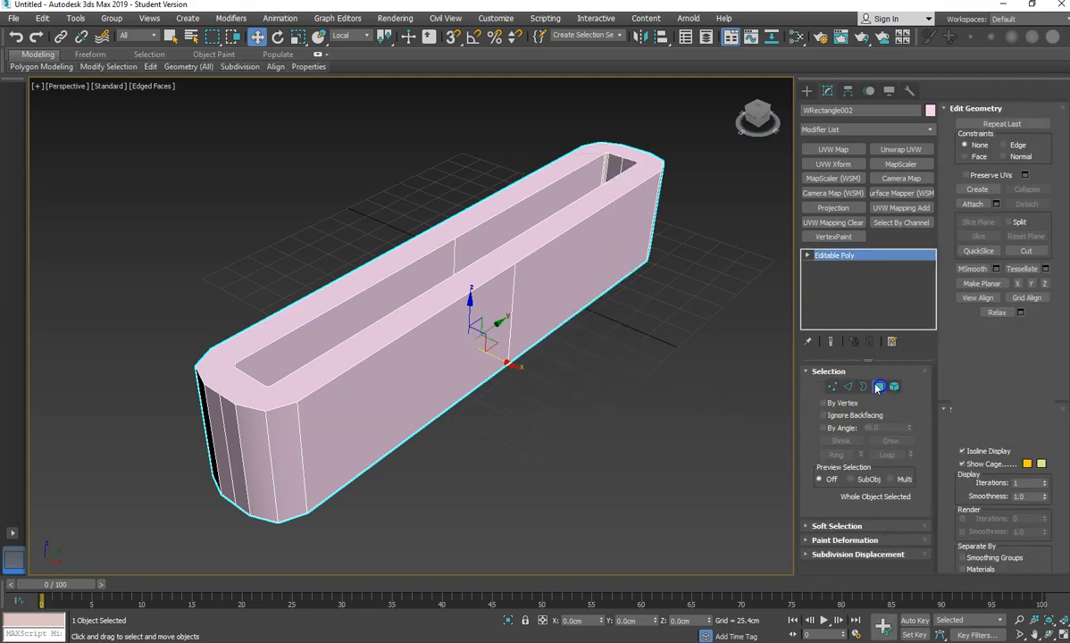
pyautogui.click(559, 276)
pyautogui.keyDown('shift'); pyautogui.click(447, 347); pyautogui.keyUp('shift')
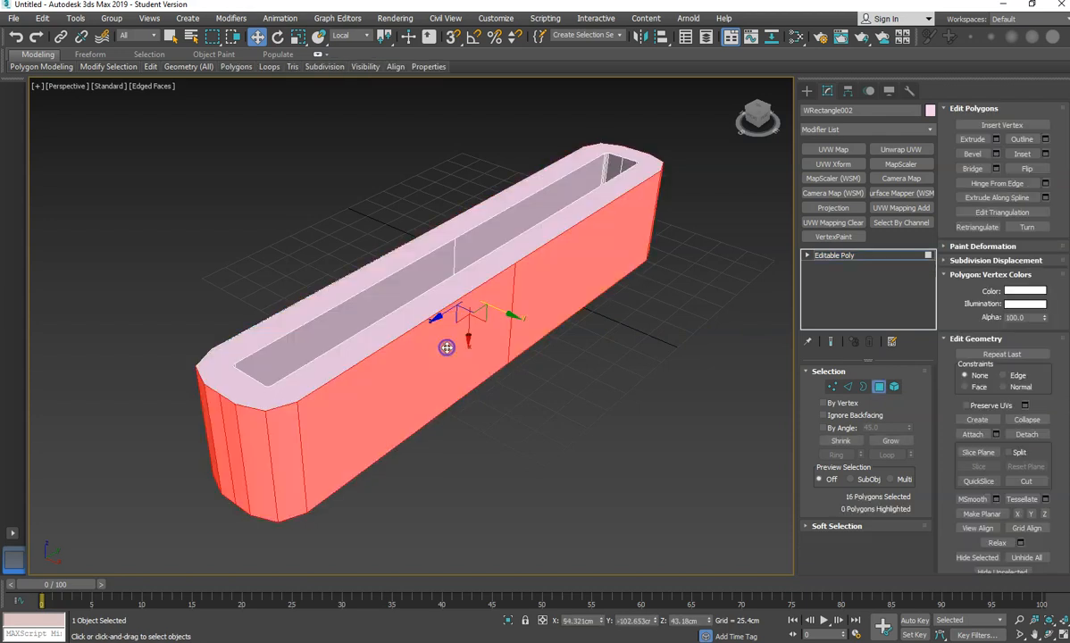
pyautogui.click(548, 471)
pyautogui.click(412, 353)
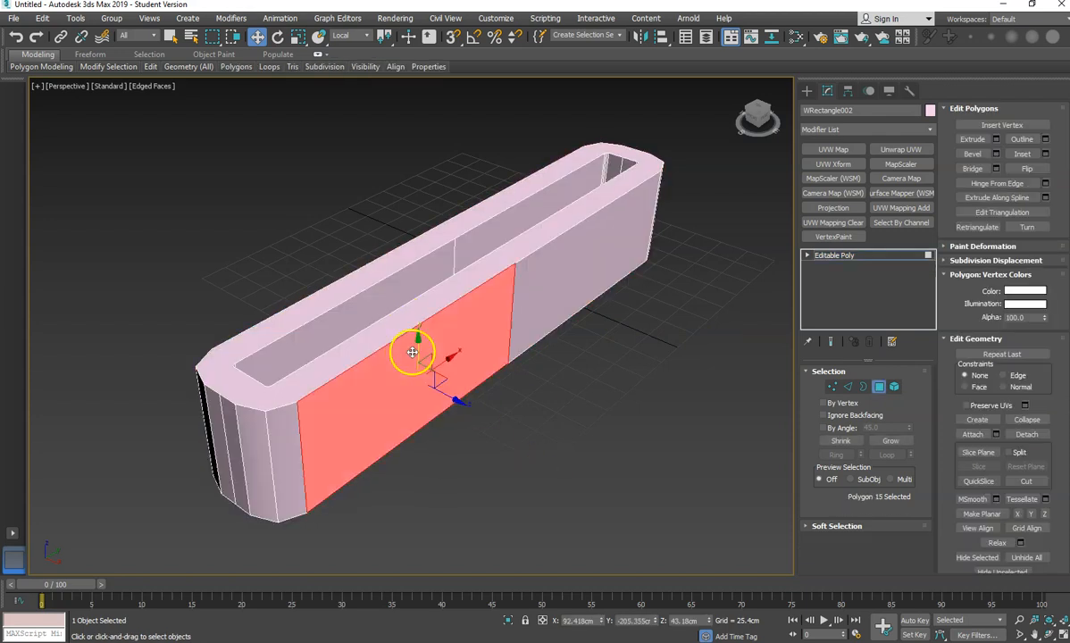
pyautogui.keyDown('ctrl'); pyautogui.click(589, 311); pyautogui.keyUp('ctrl')
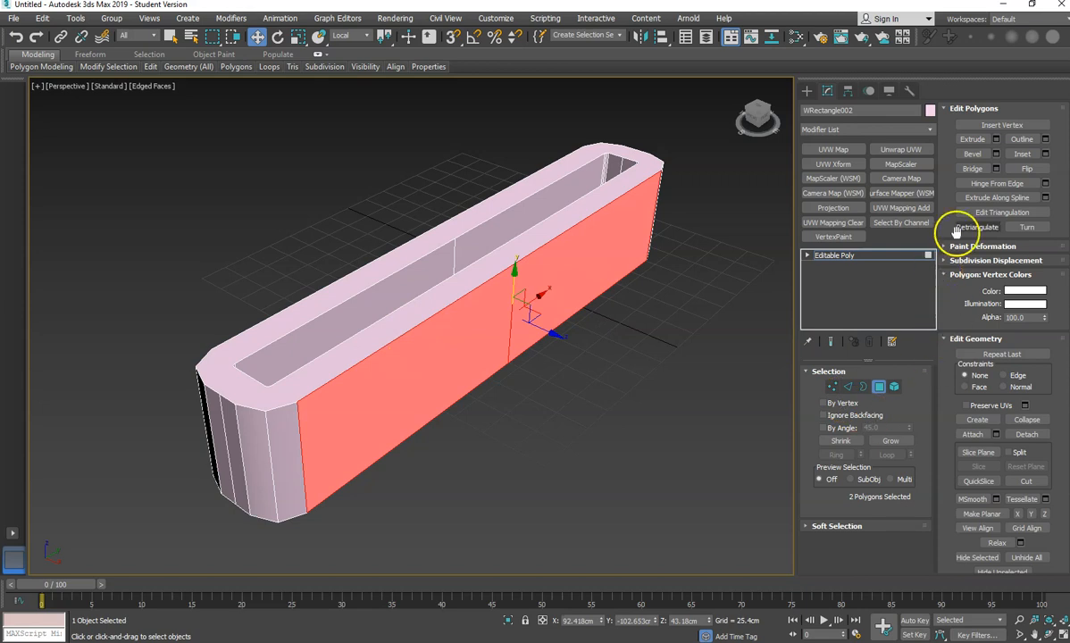
pyautogui.click(972, 140)
pyautogui.moveTo(597, 274); pyautogui.dragTo(568, 147)
pyautogui.keyDown('alt'); pyautogui.moveTo(613, 345); pyautogui.dragTo(549, 359, button='middle'); pyautogui.keyUp('alt')
pyautogui.scroll(-3, 500, 359)
pyautogui.keyDown('alt'); pyautogui.moveTo(460, 363); pyautogui.dragTo(517, 341, button='middle'); pyautogui.keyUp('alt')
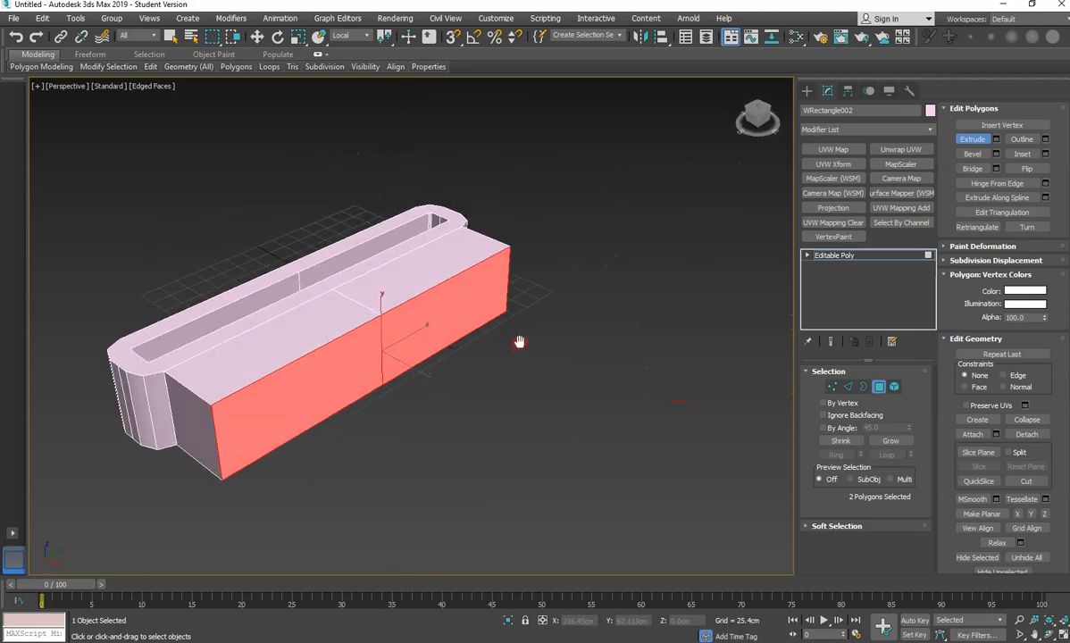
# - Bevel the two extruded front polygons outward with a tapered, smaller end face
pyautogui.click(973, 154)
pyautogui.moveTo(437, 321); pyautogui.dragTo(441, 280)
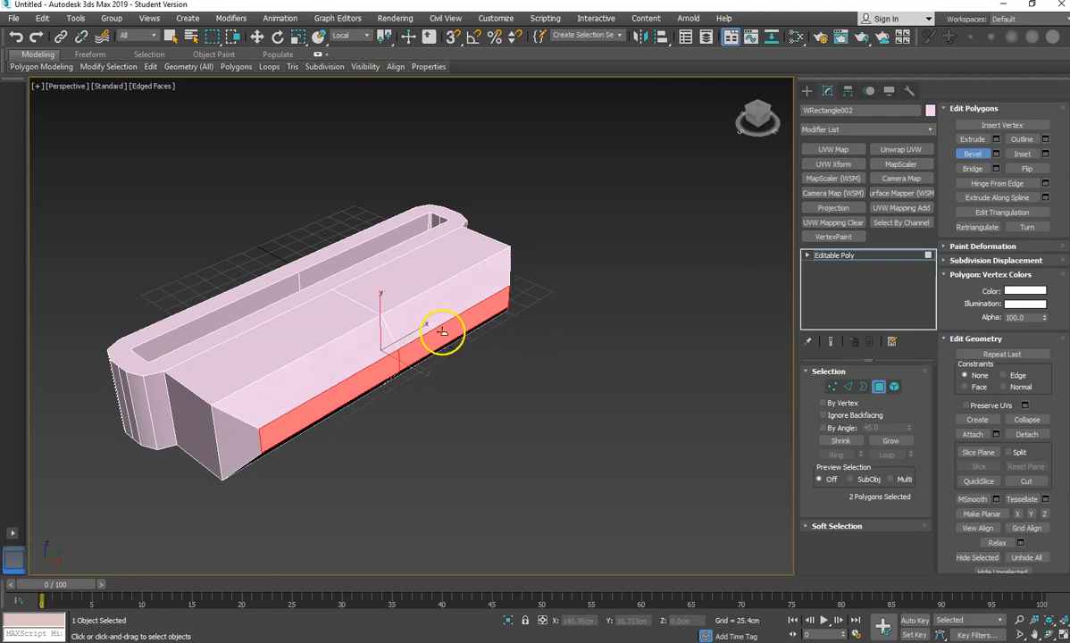
pyautogui.click(441, 333)
pyautogui.keyDown('alt'); pyautogui.moveTo(442, 332); pyautogui.dragTo(536, 390, button='middle'); pyautogui.keyUp('alt')
pyautogui.scroll(-3, 492, 361)
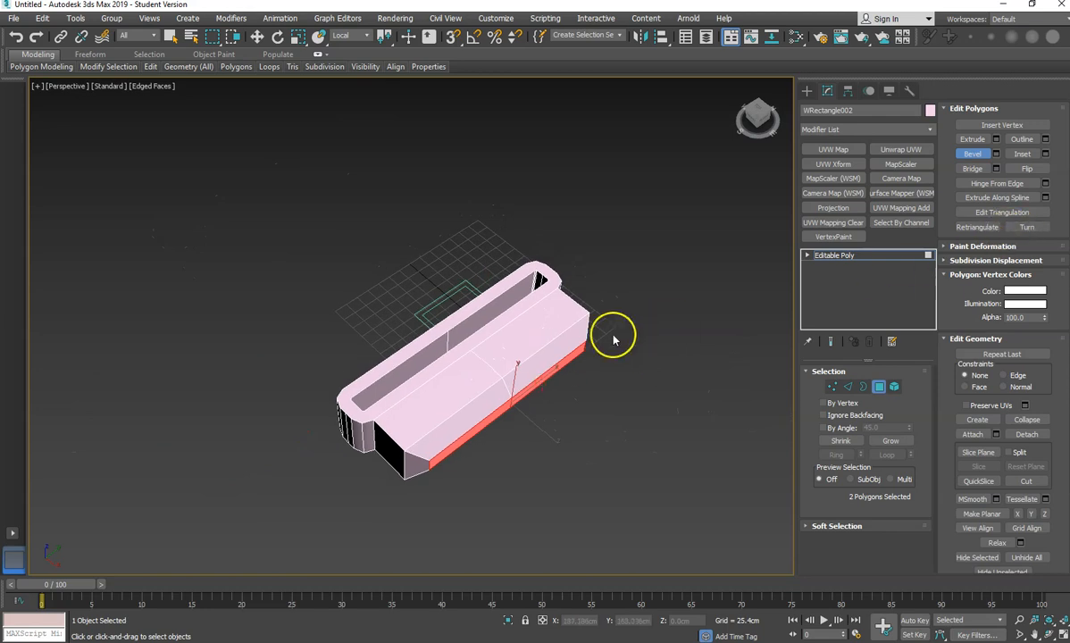
# - Delete all polygons of the editable poly and return to whole-object level
pyautogui.hotkey('ctrl', 'a')
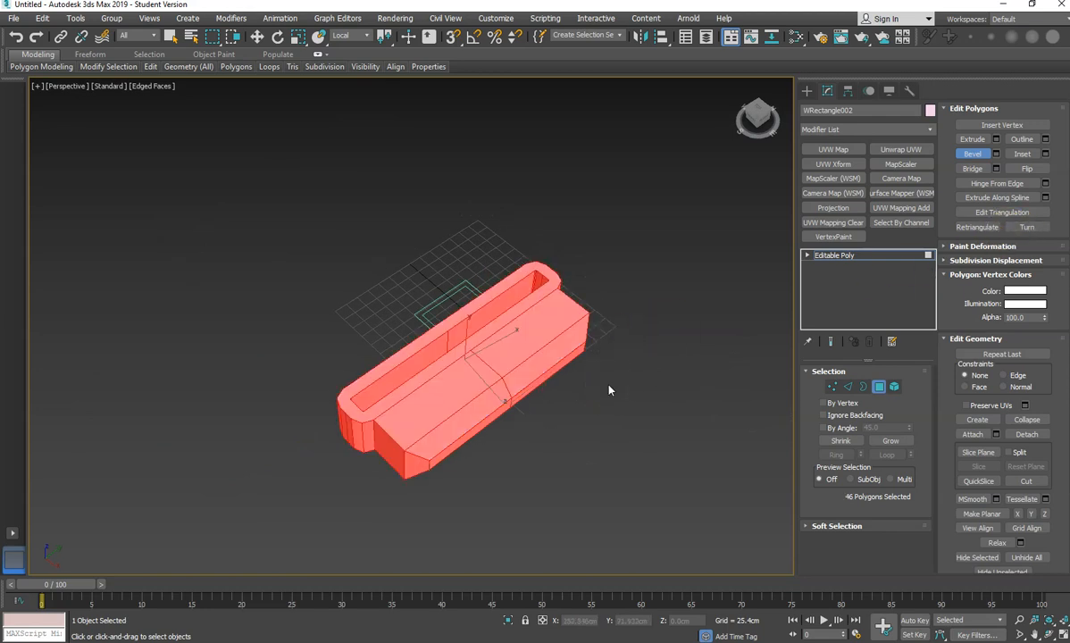
pyautogui.press('Delete')
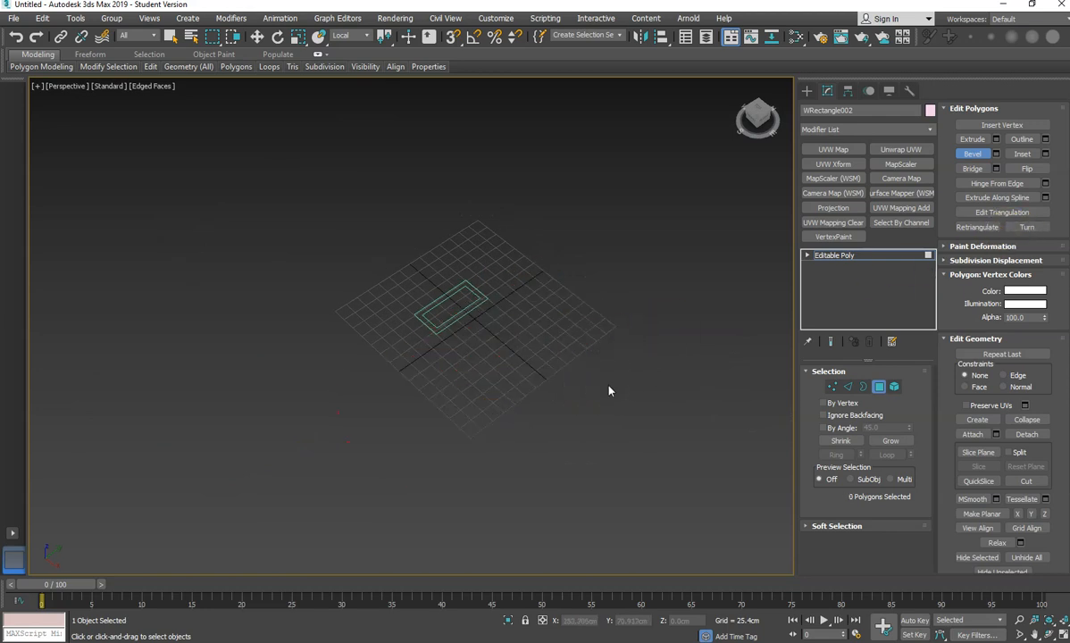
pyautogui.click(974, 156)
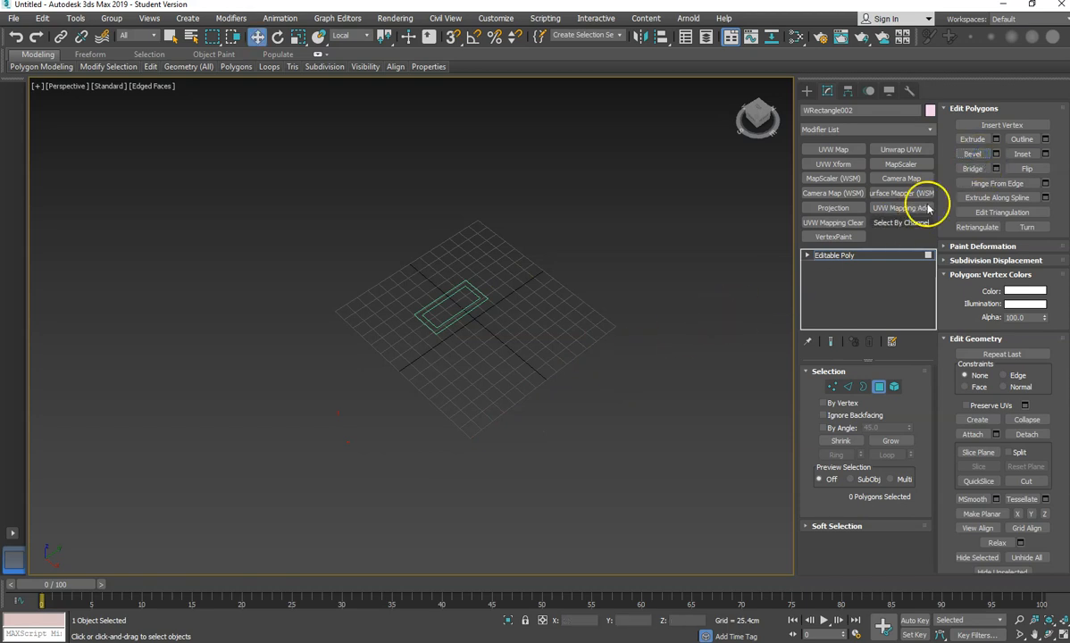
pyautogui.click(831, 256)
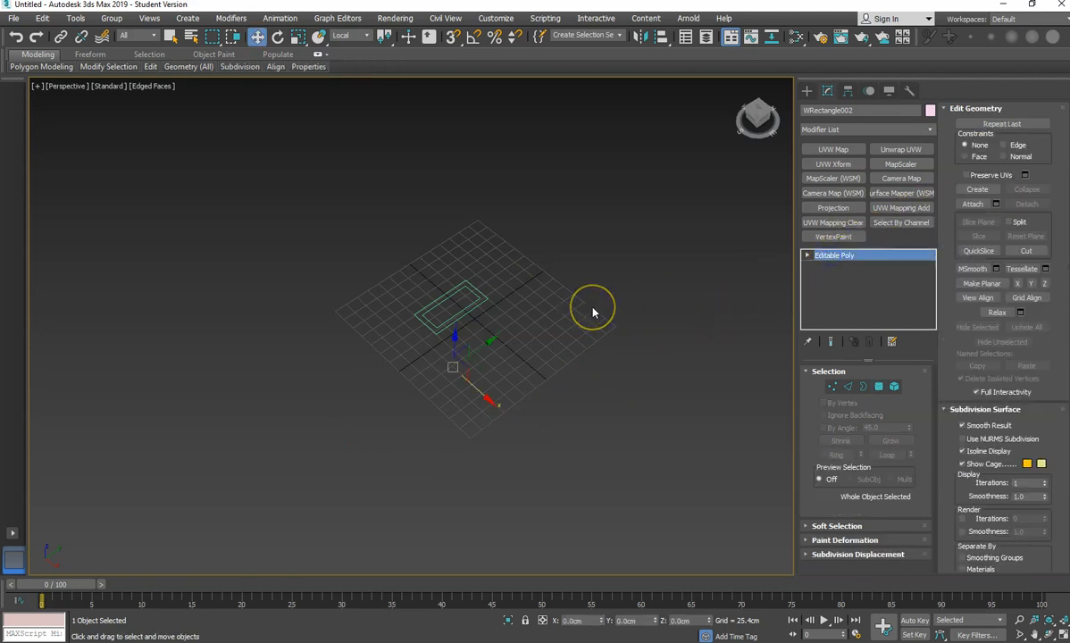
# - Delete all remaining objects from the scene
pyautogui.press('Delete')
pyautogui.hotkey('ctrl', 'a')
pyautogui.press('Delete')
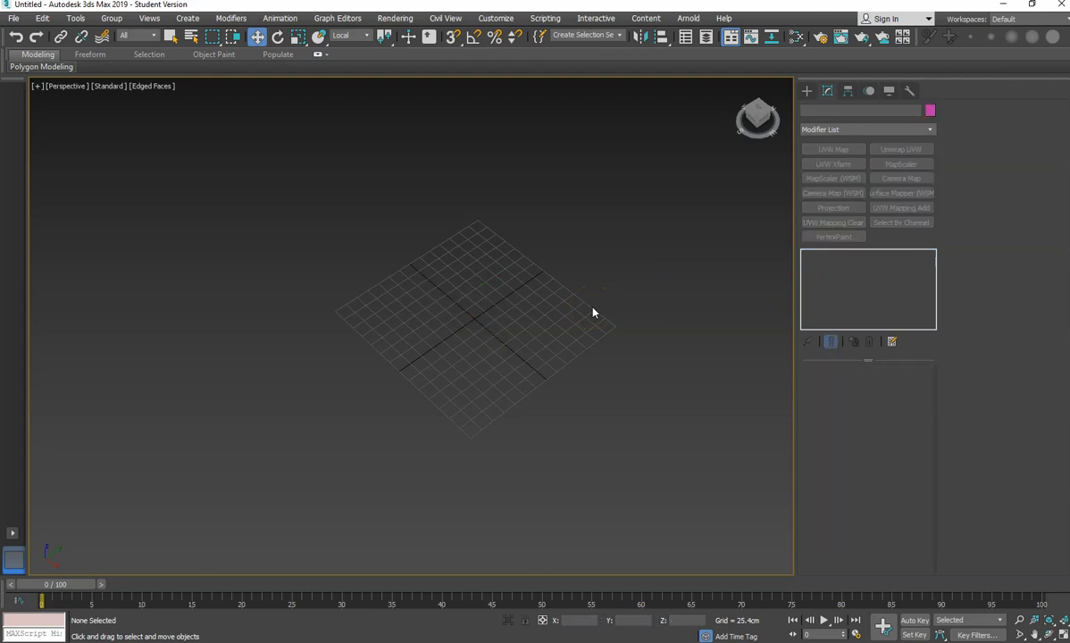
# - Preview the NURBS Curves shape category, and set the shape creation category to Splines
pyautogui.click(806, 91)
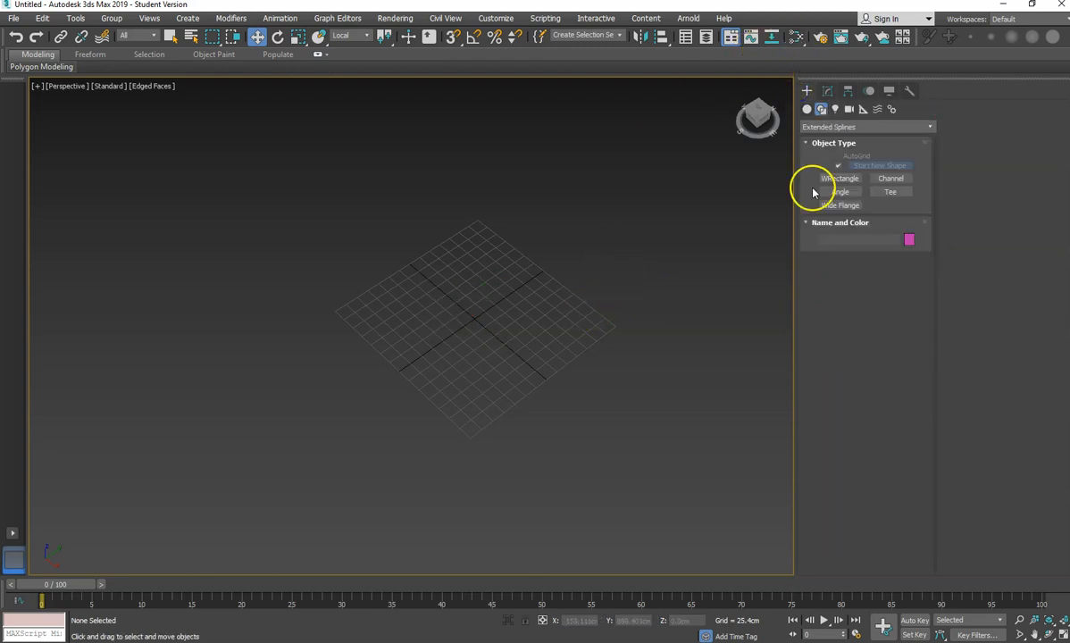
pyautogui.click(822, 128)
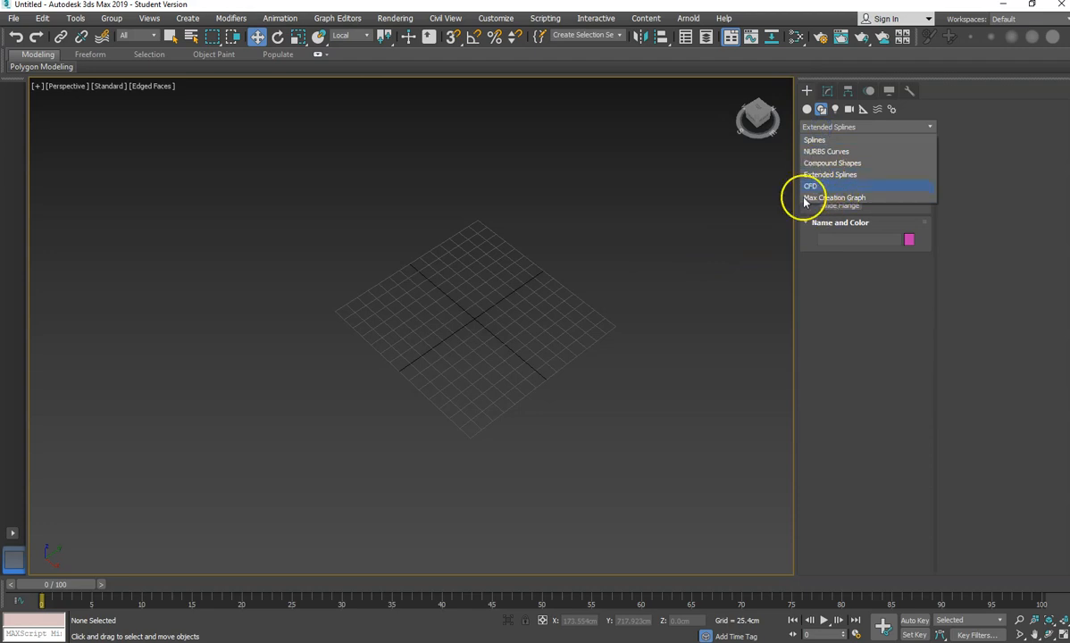
pyautogui.click(822, 152)
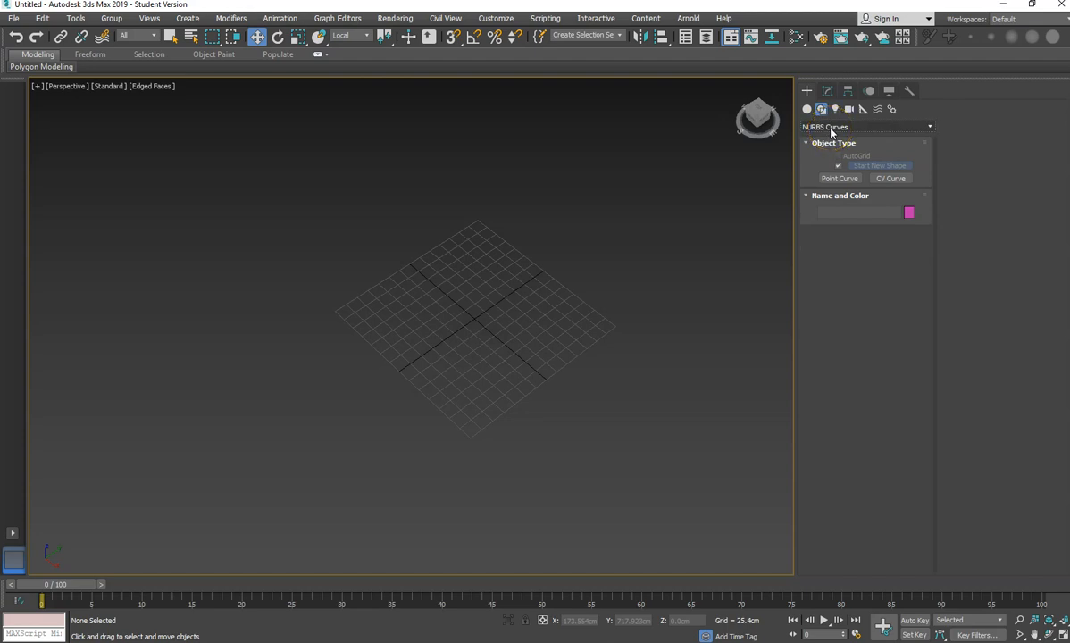
pyautogui.click(831, 130)
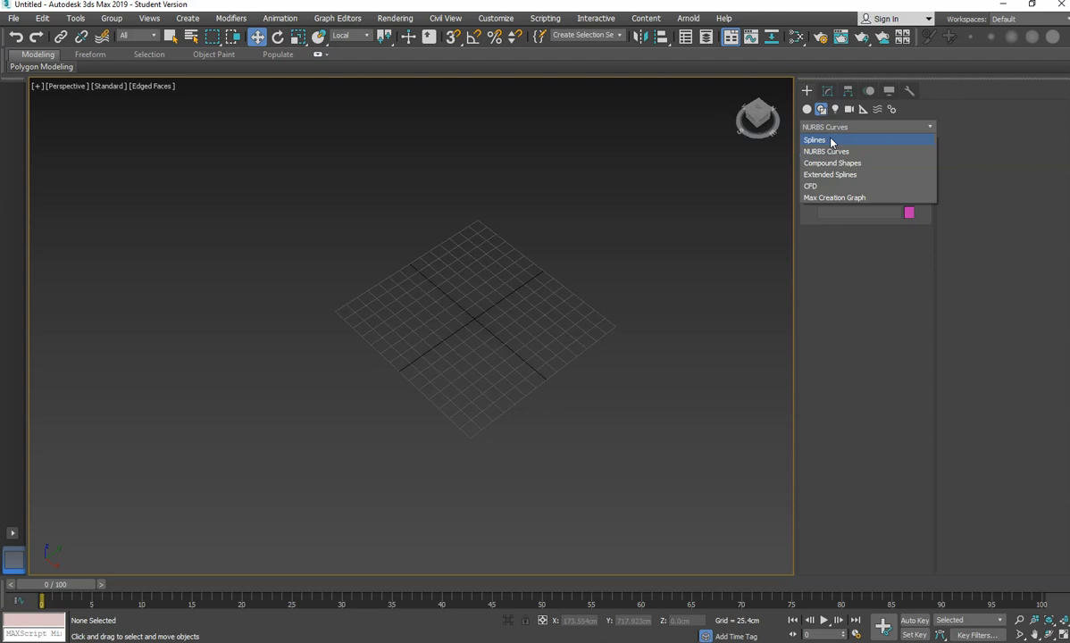
pyautogui.click(832, 140)
pyautogui.scroll(3, 536, 299)
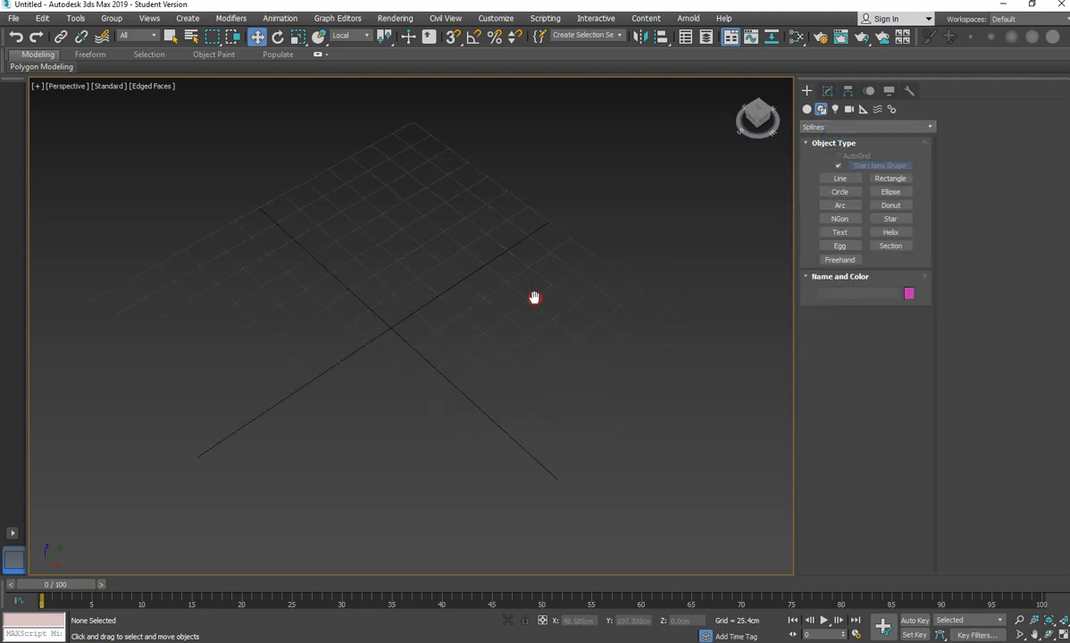
pyautogui.moveTo(541, 341); pyautogui.dragTo(524, 401, button='middle')
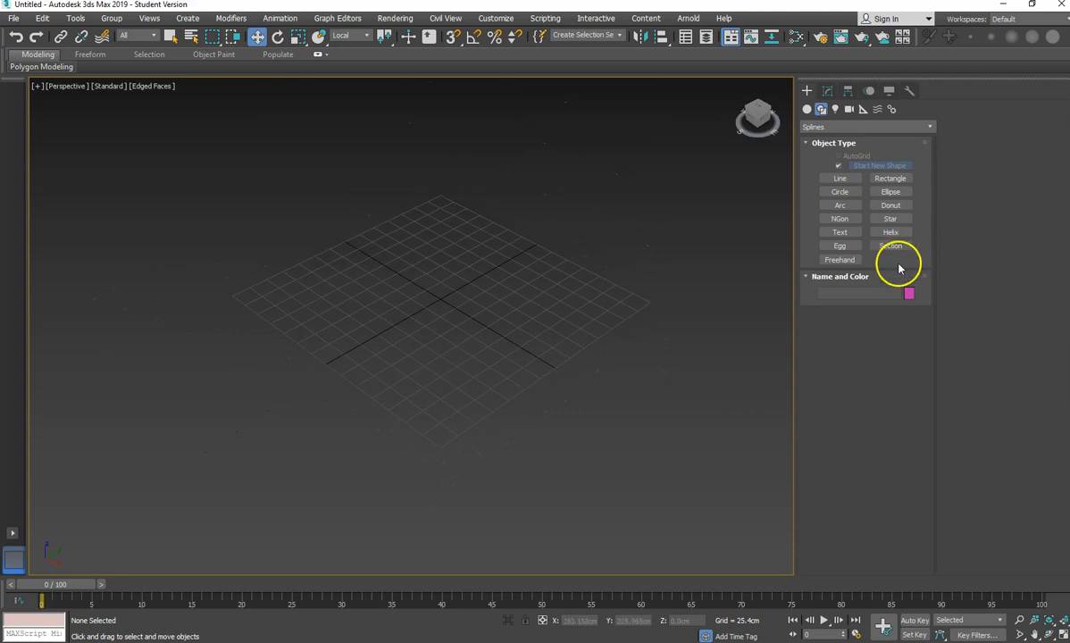
# - Start the Line tool and set the viewport to the Top view after trying the Front view
pyautogui.click(839, 178)
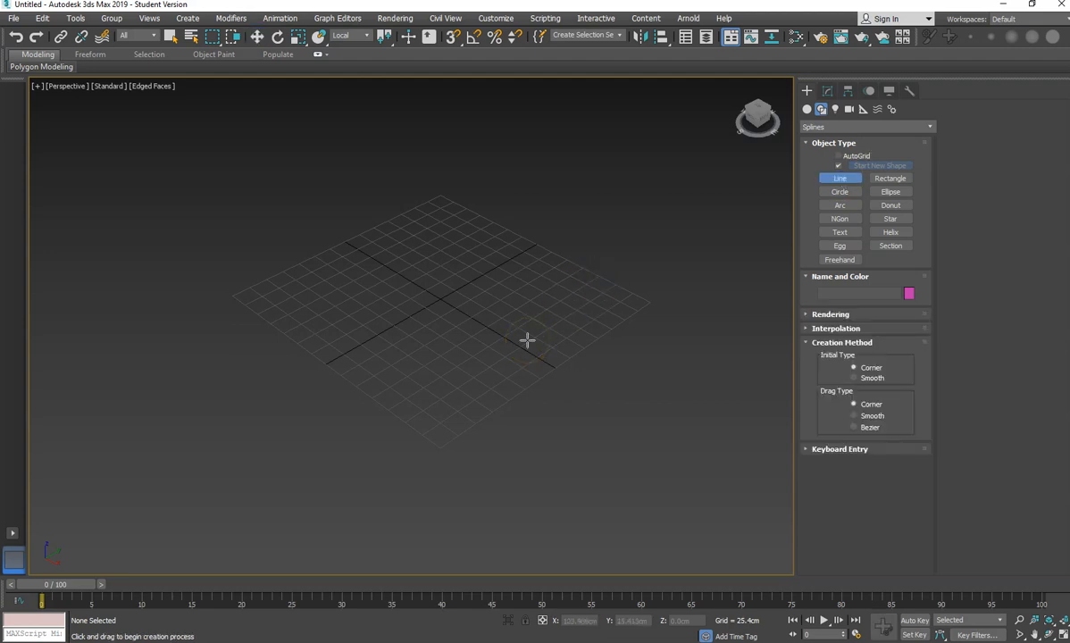
pyautogui.press('t')
pyautogui.click(481, 351)
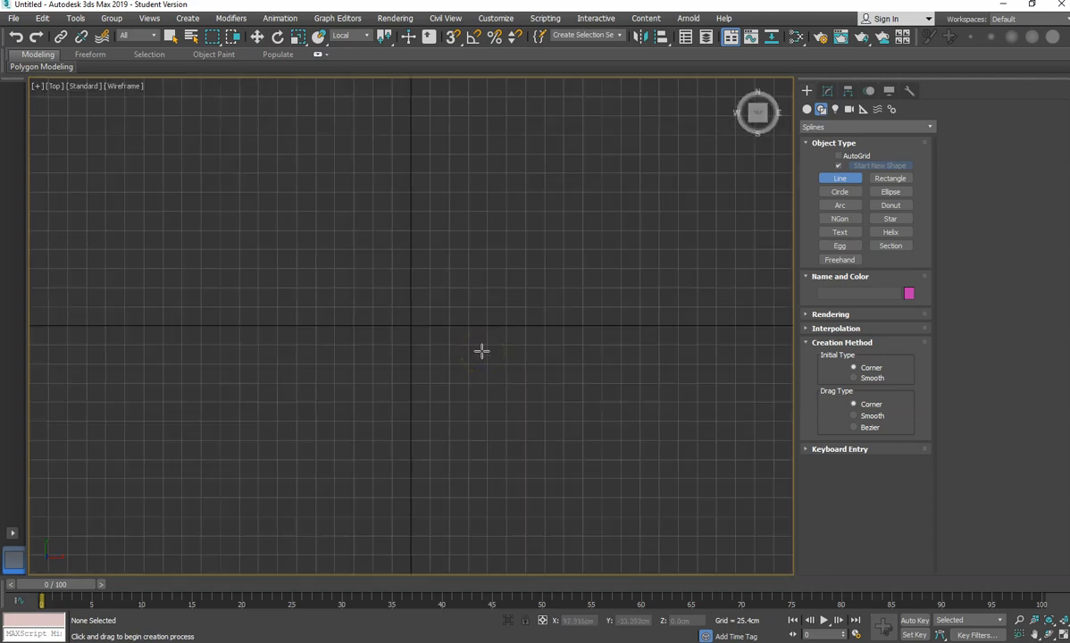
pyautogui.press('f')
pyautogui.click(481, 311)
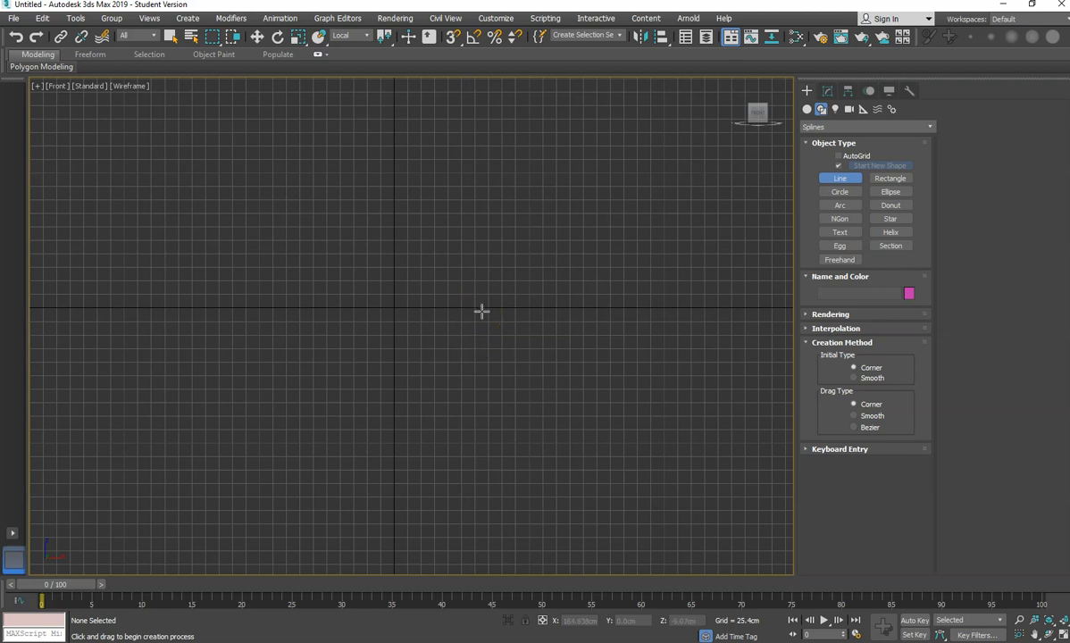
pyautogui.press('t')
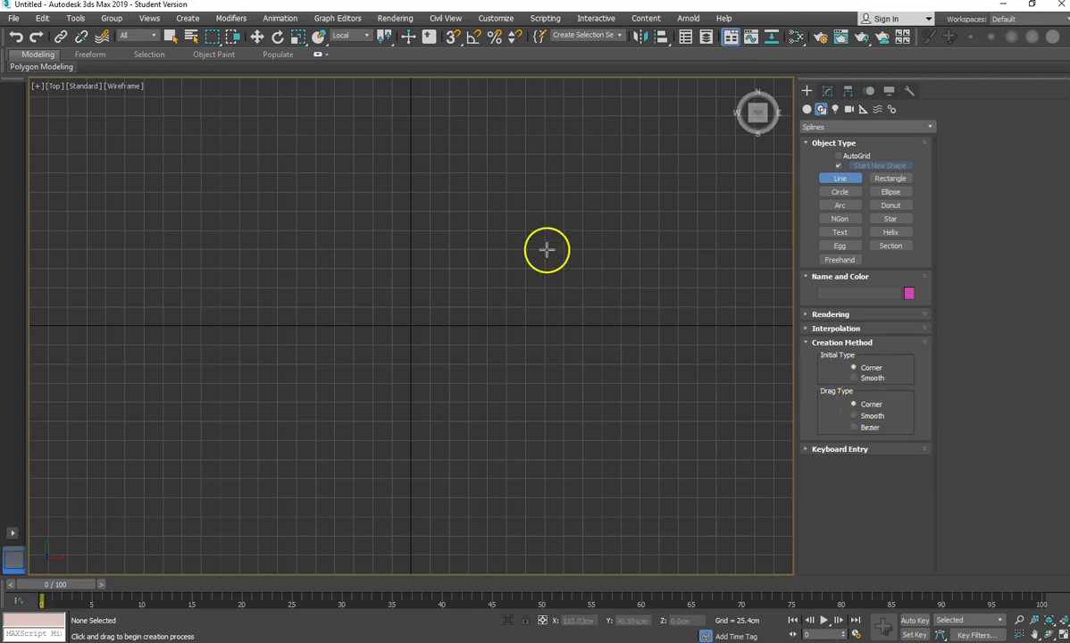
# - Enable 3D snapping with only Grid Points active, turning off the Vertex and Edge/Segment snaps
pyautogui.click(453, 38)
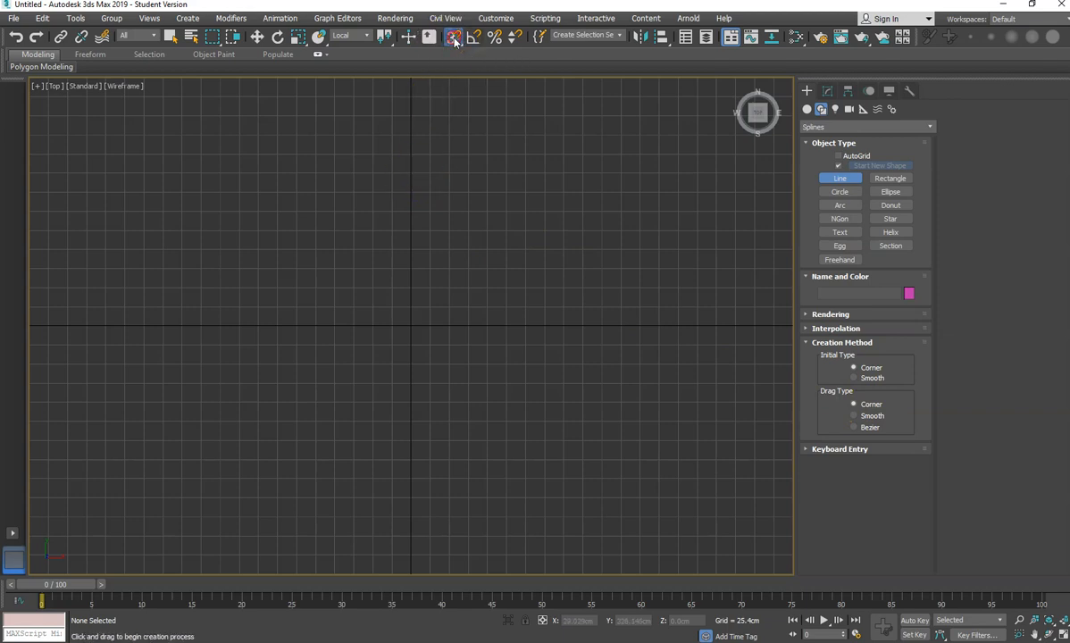
pyautogui.rightClick(454, 38)
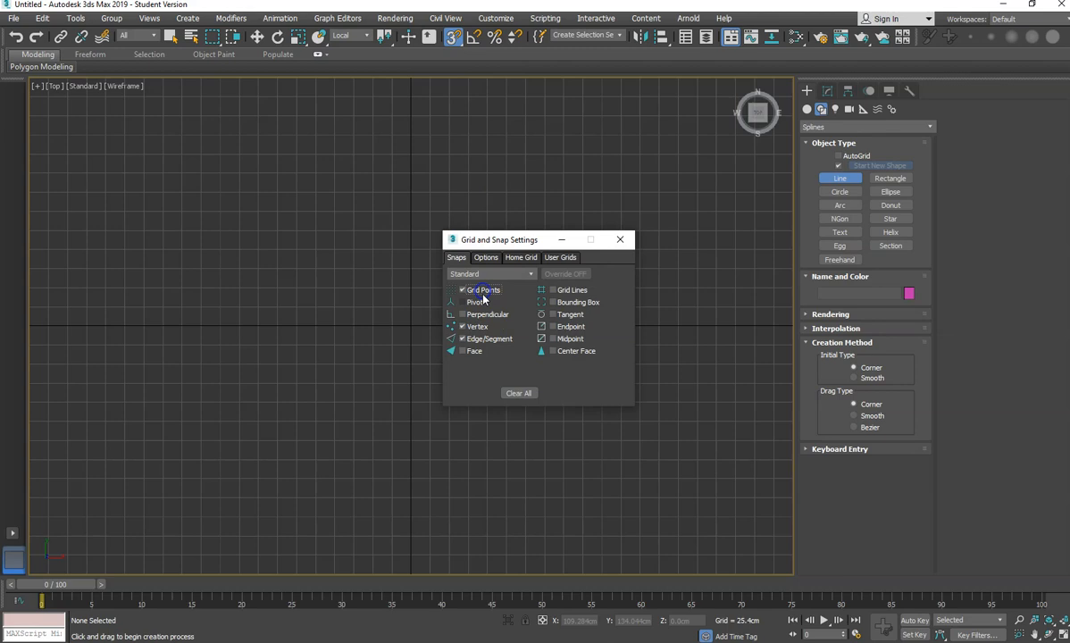
pyautogui.click(476, 328)
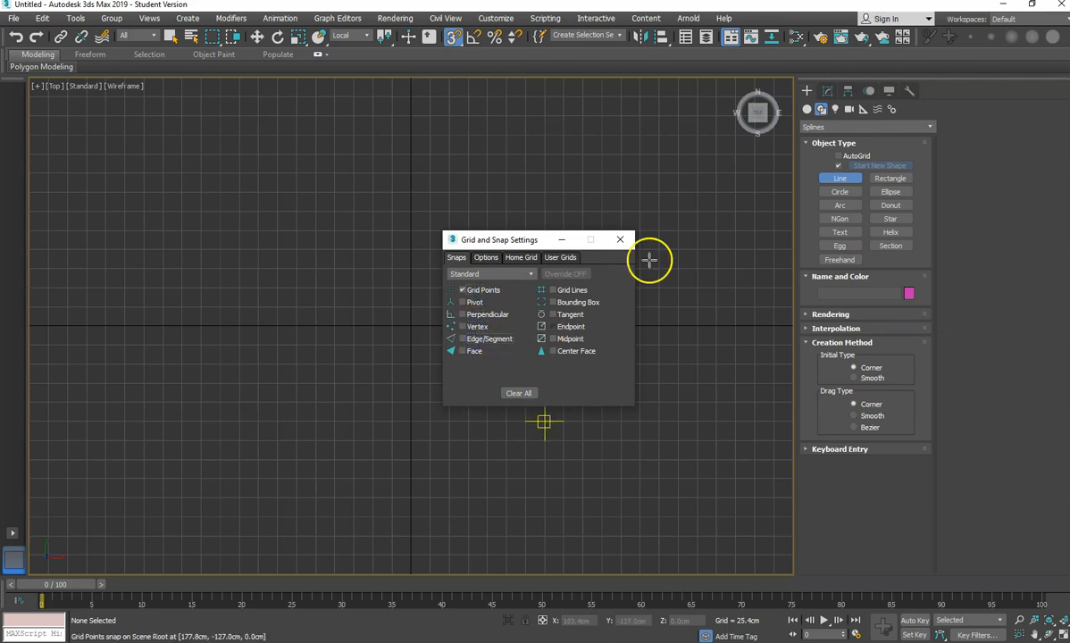
pyautogui.click(620, 239)
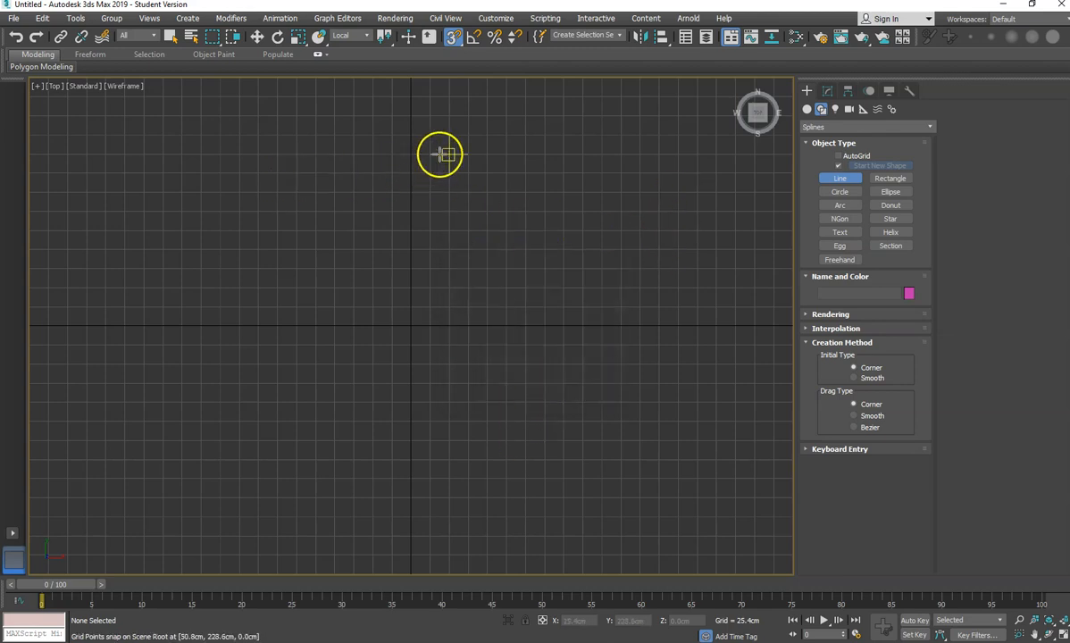
# - Draw a straight vertical line between grid points, from X 50.8 cm, Y 228.6 cm down to the X axis
pyautogui.click(447, 152)
pyautogui.click(450, 325)
pyautogui.rightClick(600, 273)
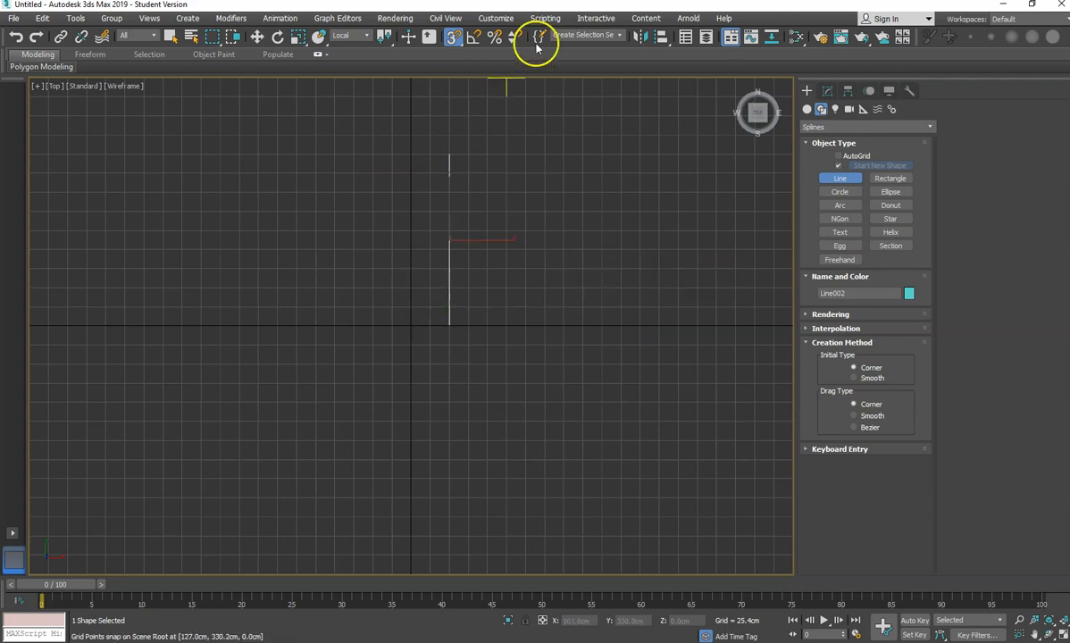
# - Set the system unit scale to 1 unit = 1.0 Centimeters, keeping metric centimeters as the display units
pyautogui.click(498, 20)
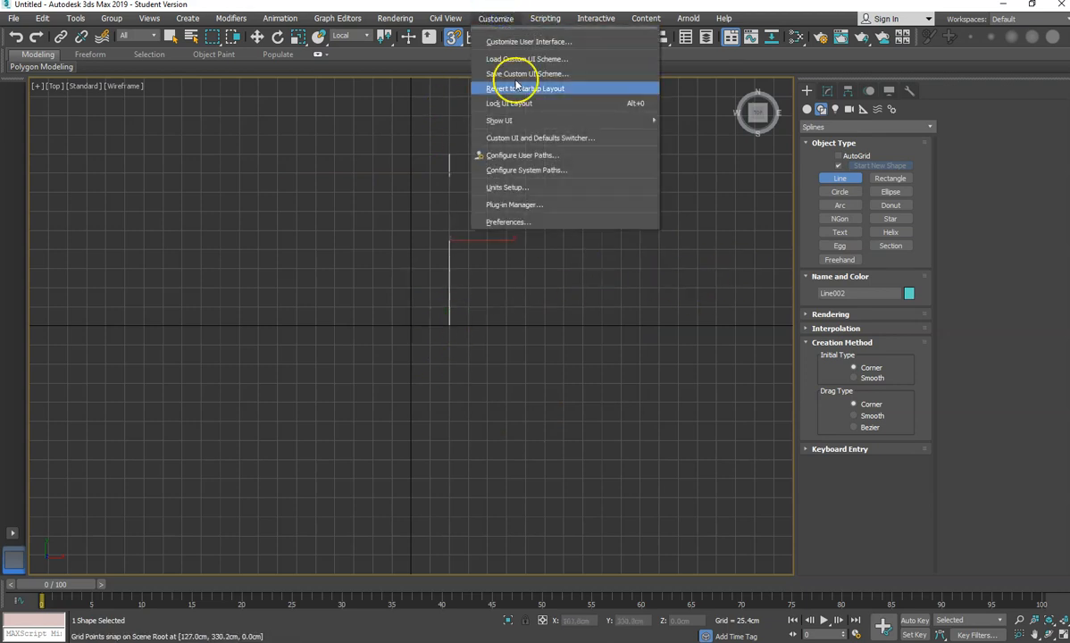
pyautogui.click(507, 186)
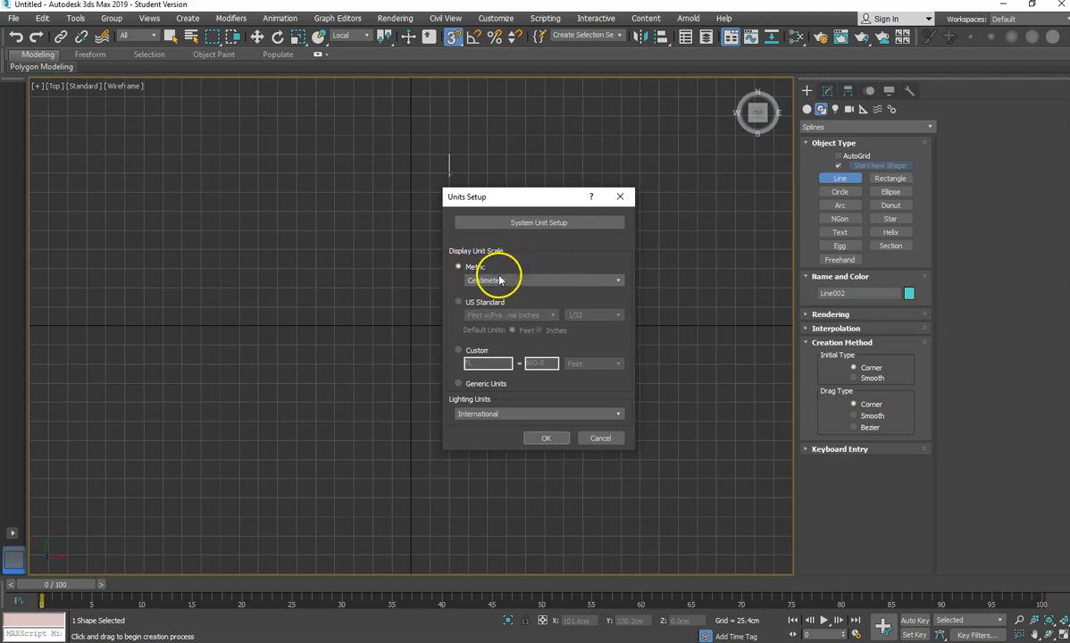
pyautogui.click(535, 225)
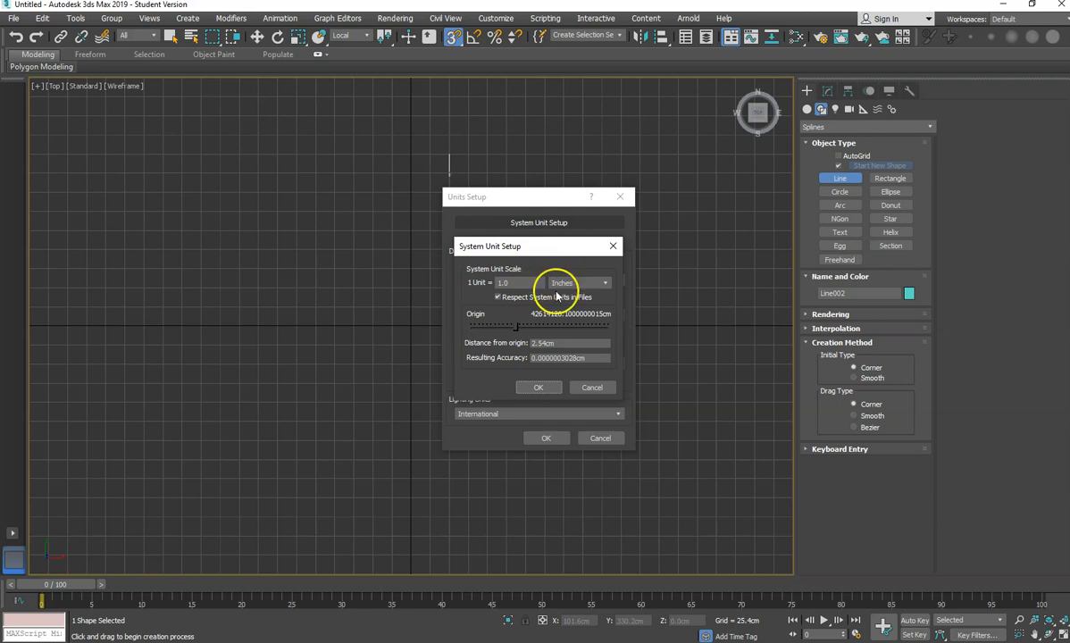
pyautogui.click(592, 387)
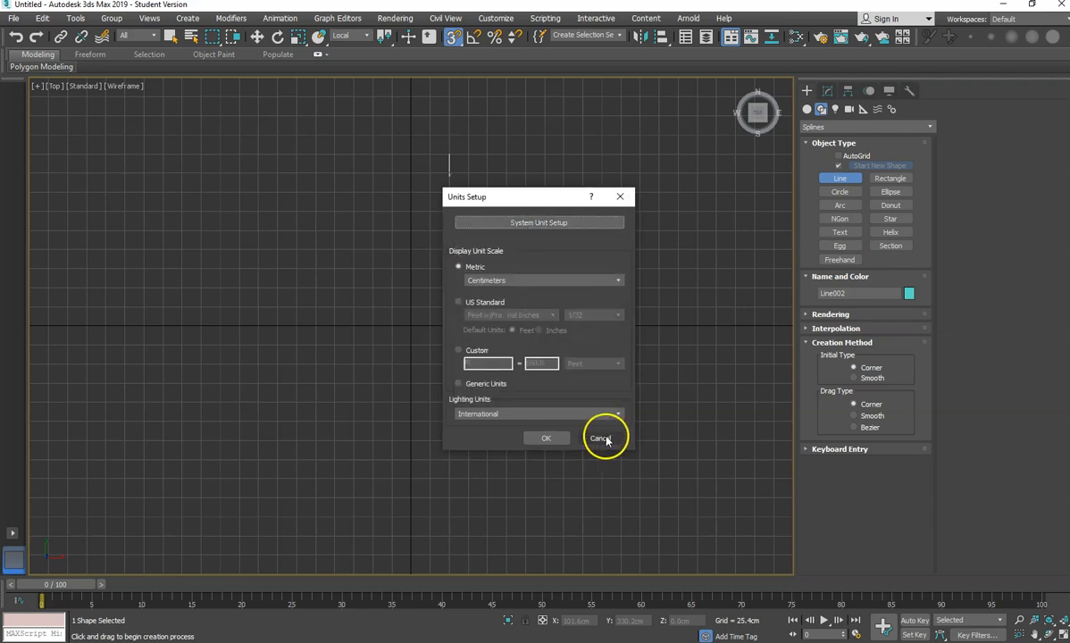
pyautogui.click(546, 223)
pyautogui.click(557, 283)
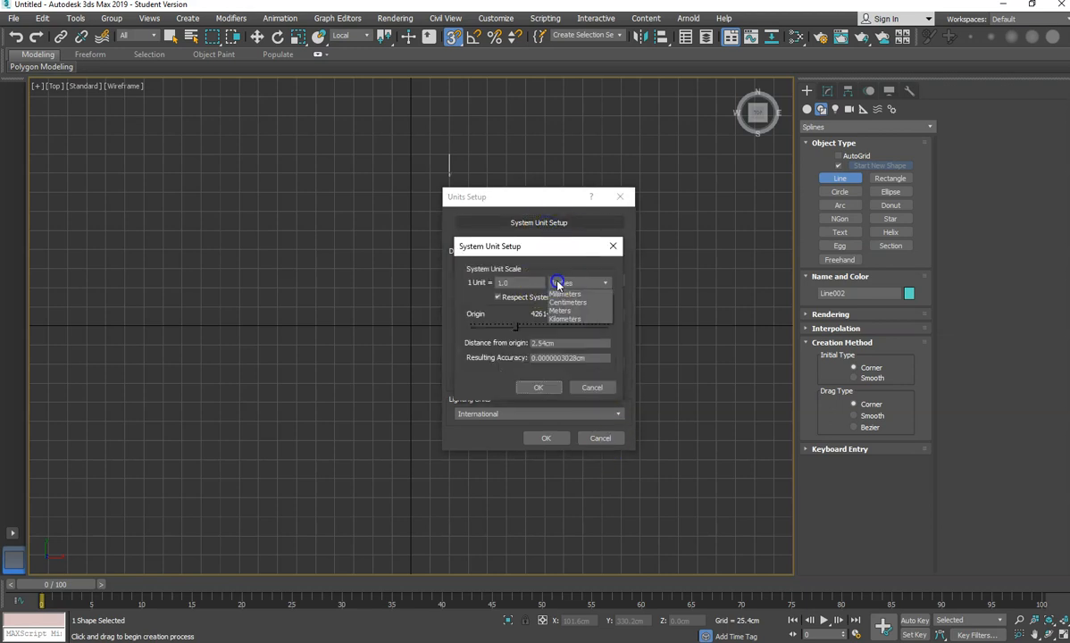
pyautogui.click(568, 328)
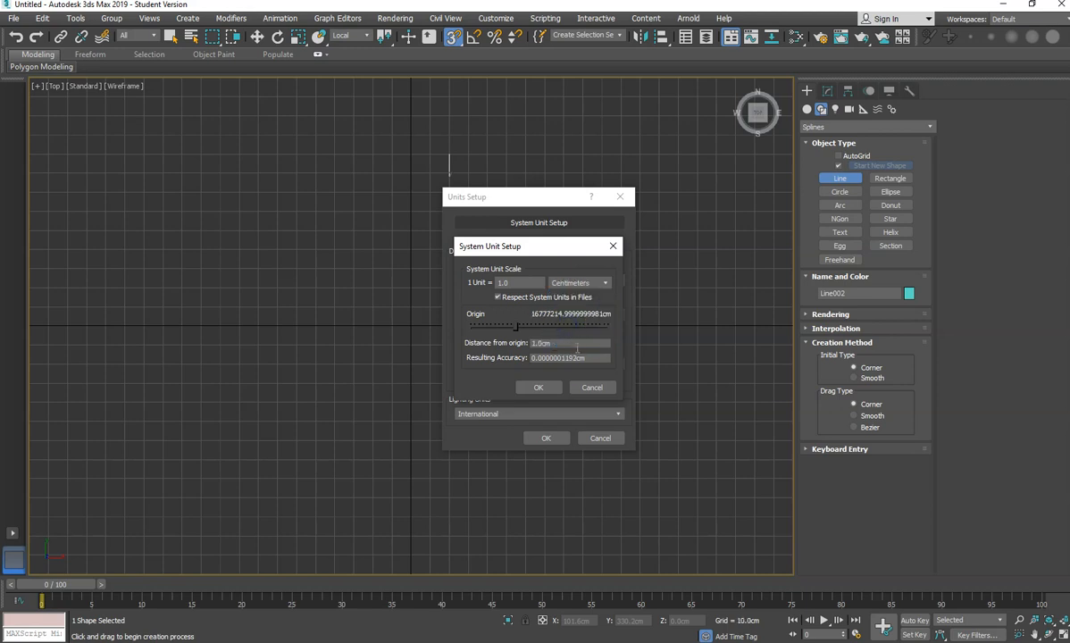
pyautogui.click(538, 388)
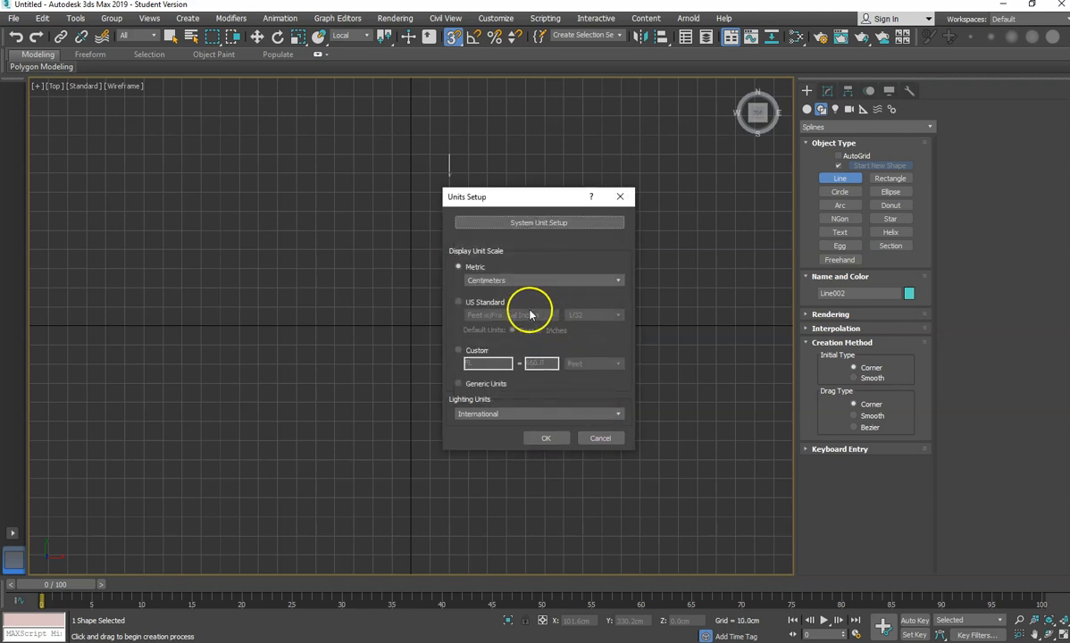
pyautogui.click(546, 438)
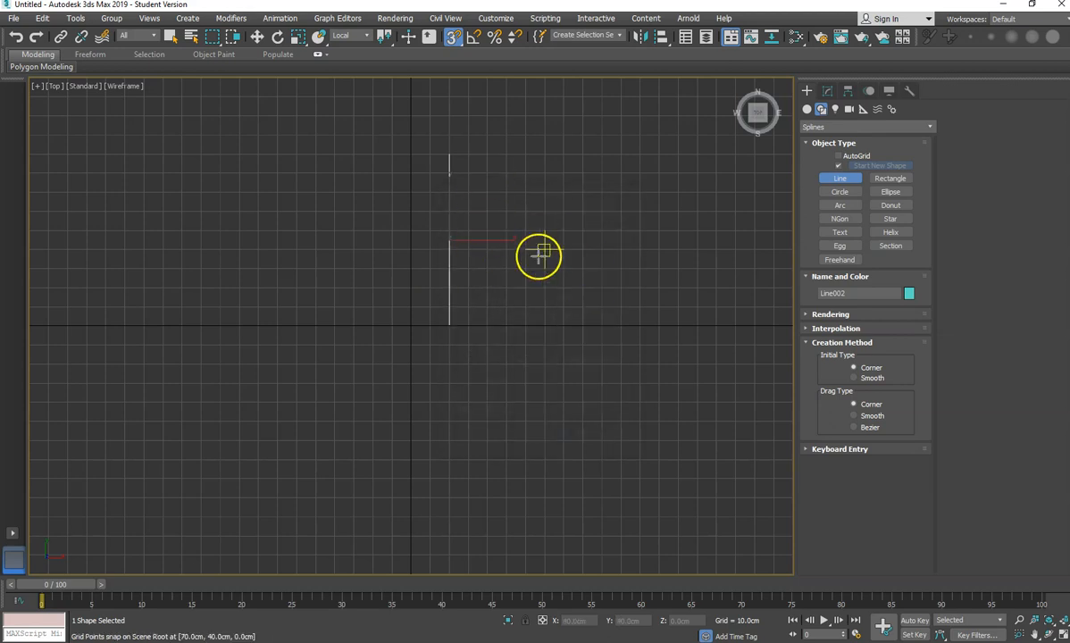
# - Draw two circles centred on grid points beside the line, with radii of about 22.4 cm and 10 cm, using grid snapping
pyautogui.moveTo(540, 241)
pyautogui.mouseDown(button='middle')
pyautogui.moveTo(547, 305)
pyautogui.moveTo(589, 306)
pyautogui.mouseUp(button='middle')
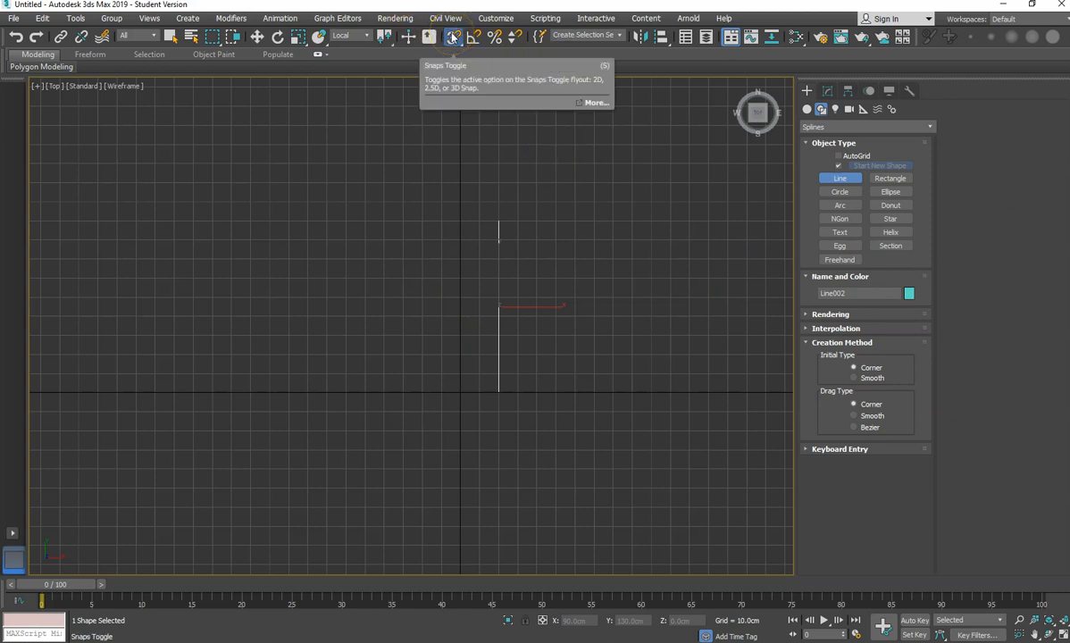
pyautogui.moveTo(554, 267); pyautogui.dragTo(451, 287, button='middle')
pyautogui.scroll(2, 411, 304)
pyautogui.scroll(-2, 411, 304)
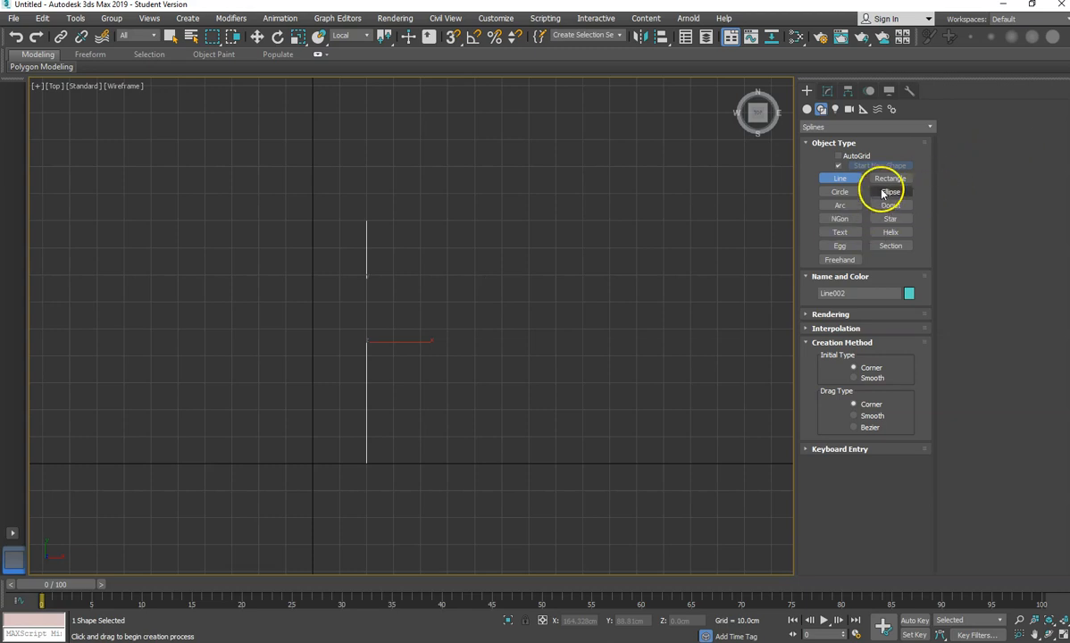
pyautogui.click(840, 192)
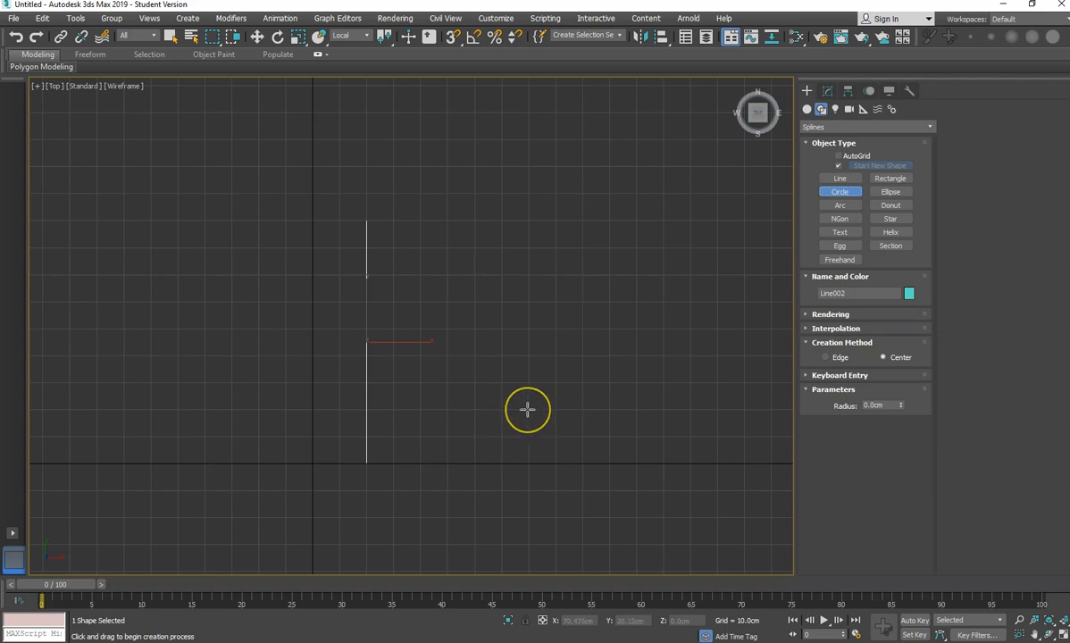
pyautogui.moveTo(527, 410); pyautogui.dragTo(555, 436)
pyautogui.hotkey('ctrl', 'z')
pyautogui.moveTo(528, 382); pyautogui.dragTo(544, 430)
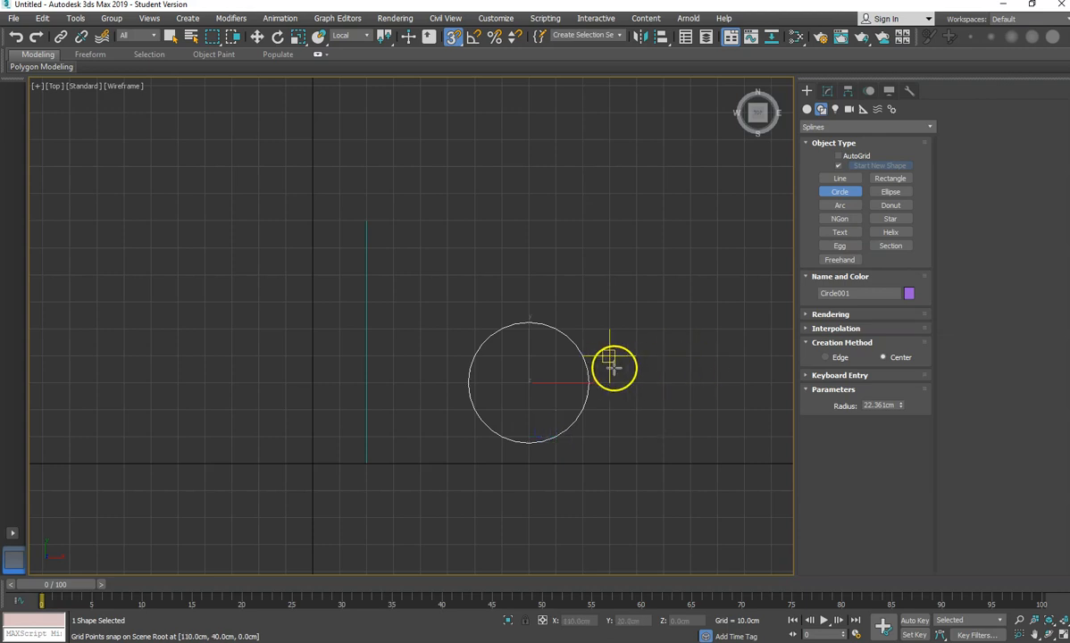
pyautogui.moveTo(636, 357); pyautogui.dragTo(662, 357)
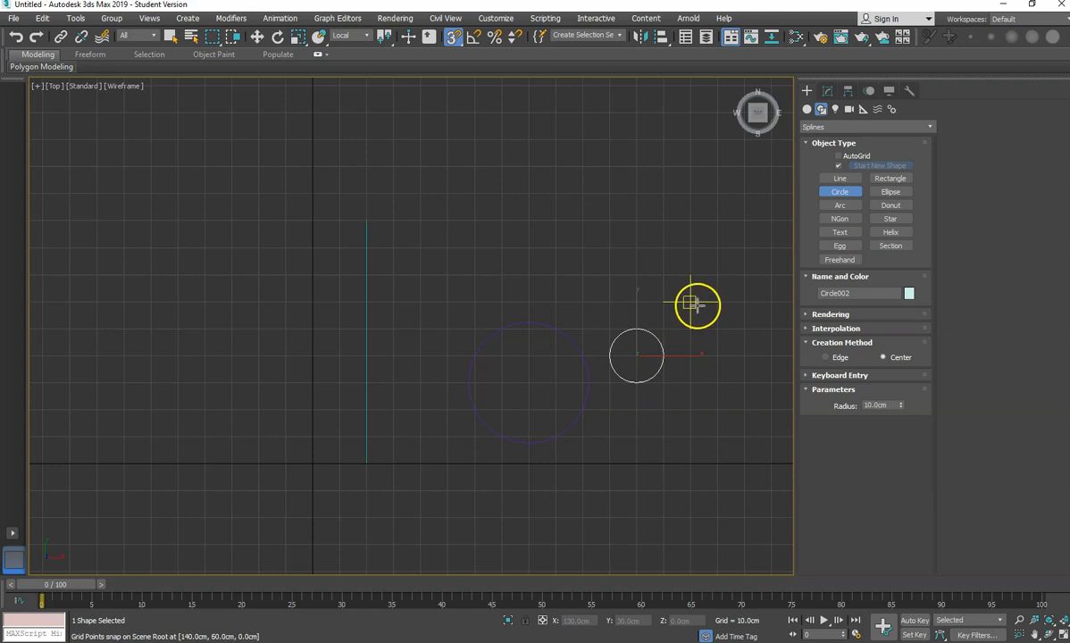
pyautogui.press('w')
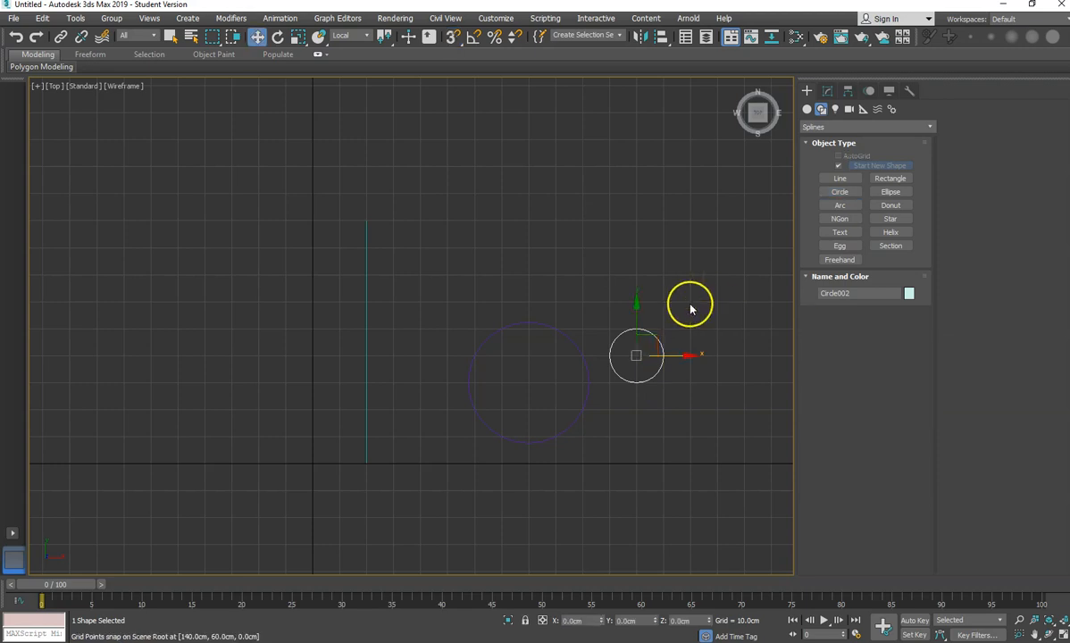
# - In the perspective view, select the straight line and turn on angle snapping
pyautogui.scroll(-2, 618, 344)
pyautogui.moveTo(573, 341); pyautogui.dragTo(510, 292, button='middle')
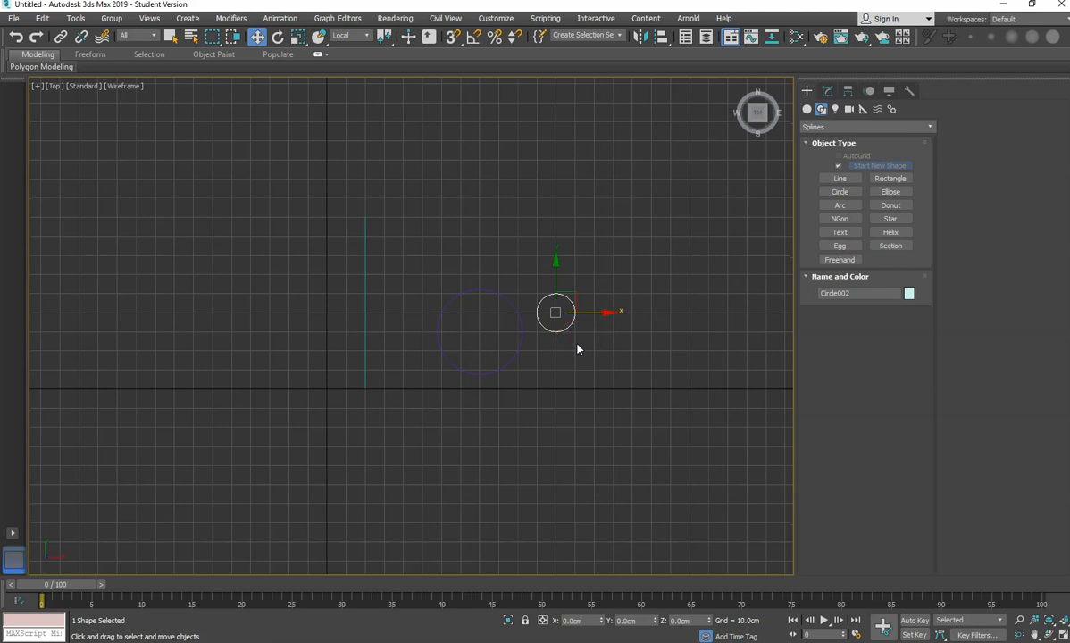
pyautogui.press('p')
pyautogui.scroll(-2, 573, 363)
pyautogui.moveTo(573, 363); pyautogui.dragTo(462, 378, button='middle')
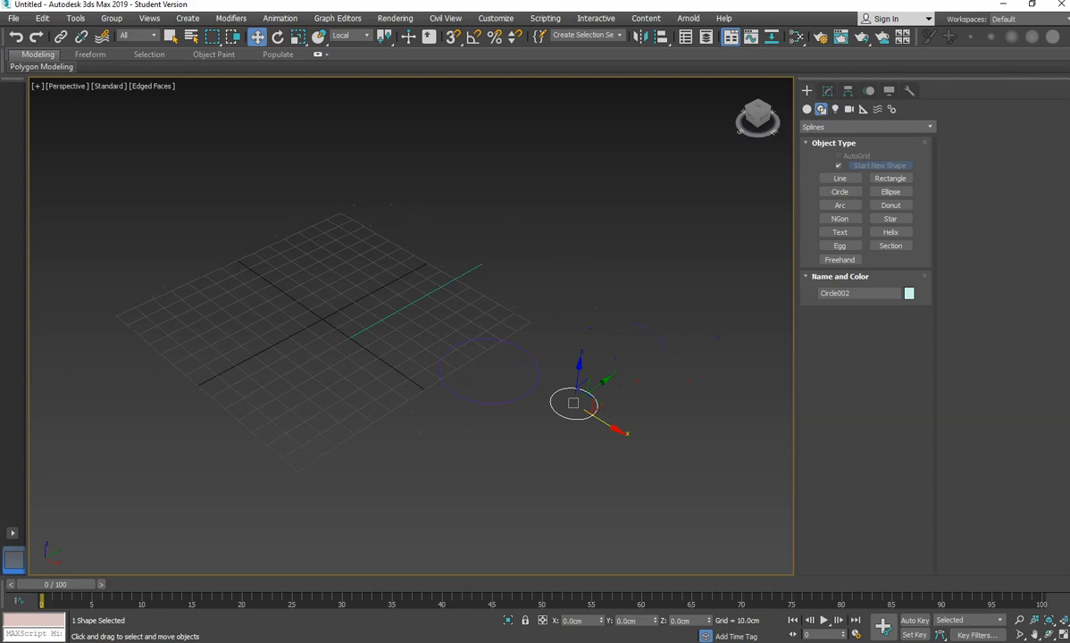
pyautogui.click(429, 295)
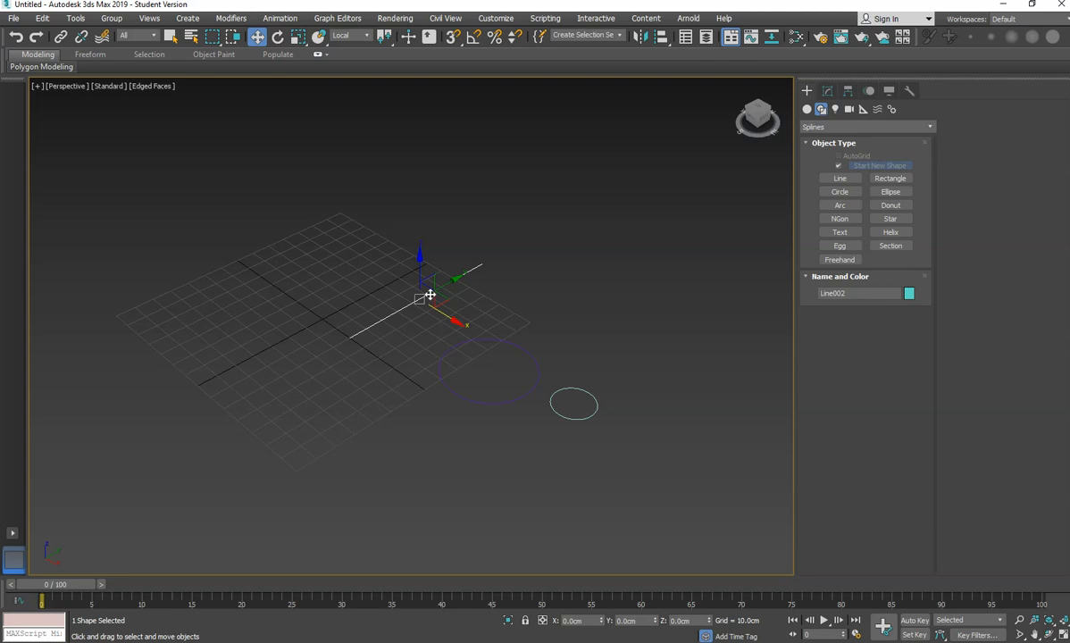
pyautogui.click(474, 37)
# - Rotate the line 90 degrees about the X axis to stand it upright, and check it in the front and perspective views
pyautogui.click(394, 305)
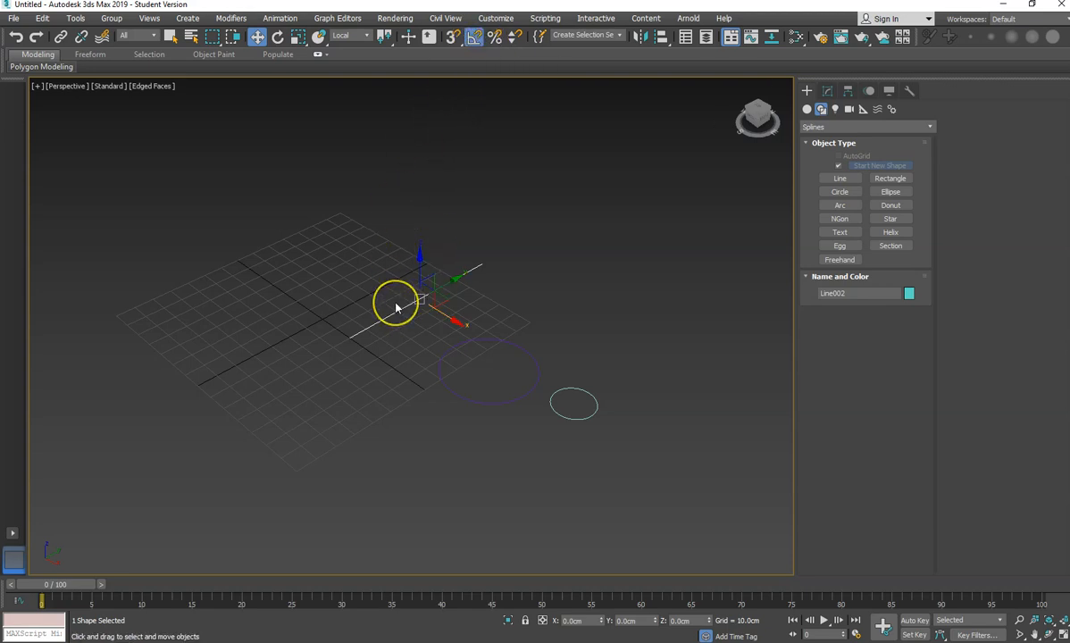
pyautogui.press('e')
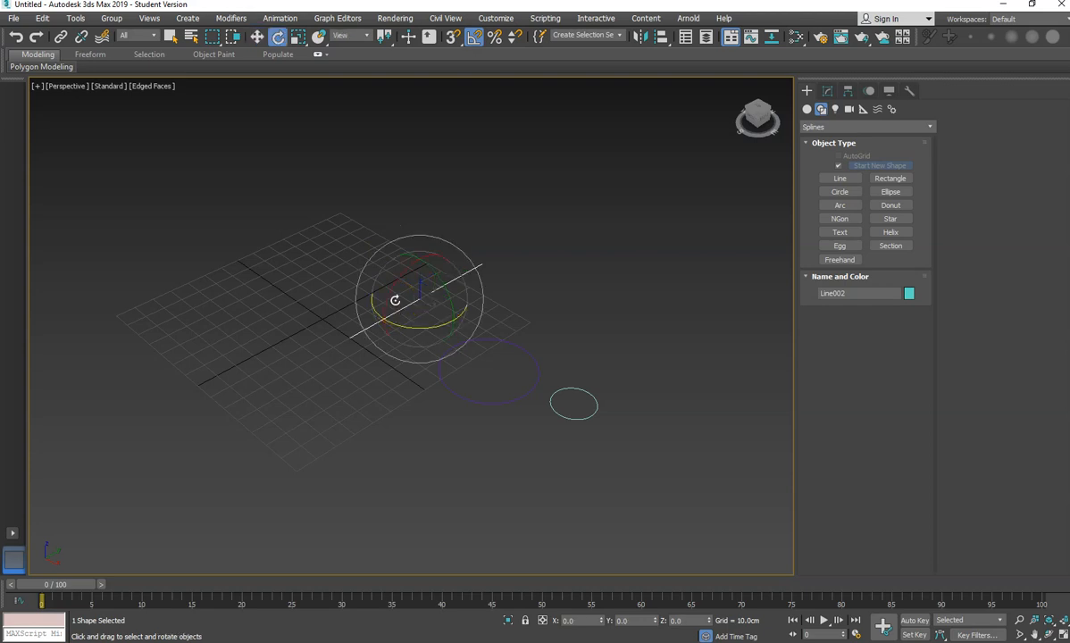
pyautogui.moveTo(398, 280); pyautogui.dragTo(401, 275)
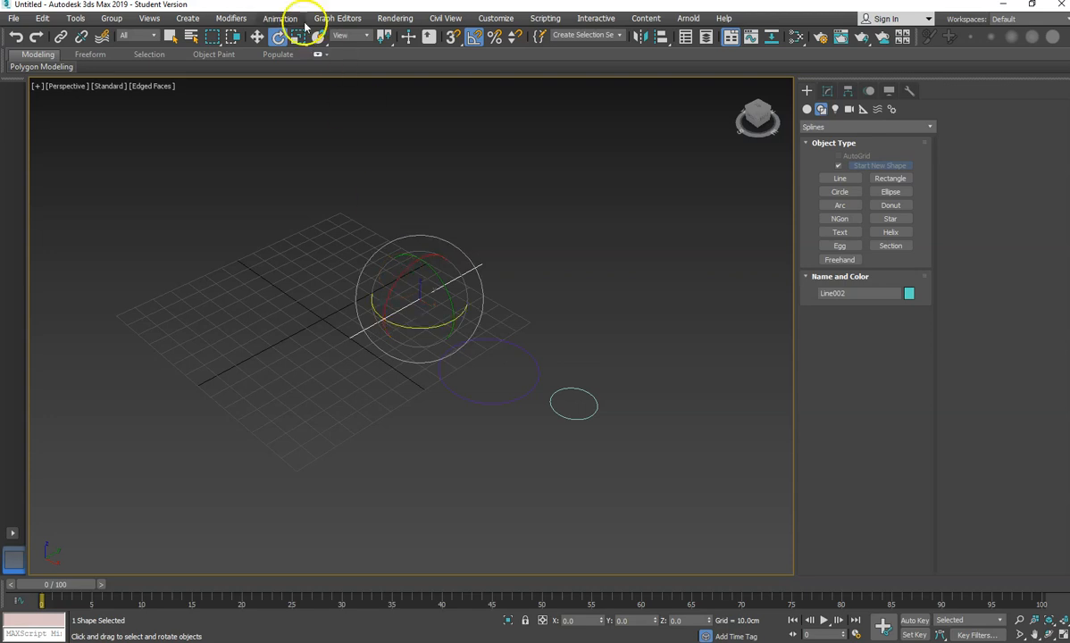
pyautogui.moveTo(394, 262); pyautogui.dragTo(375, 310)
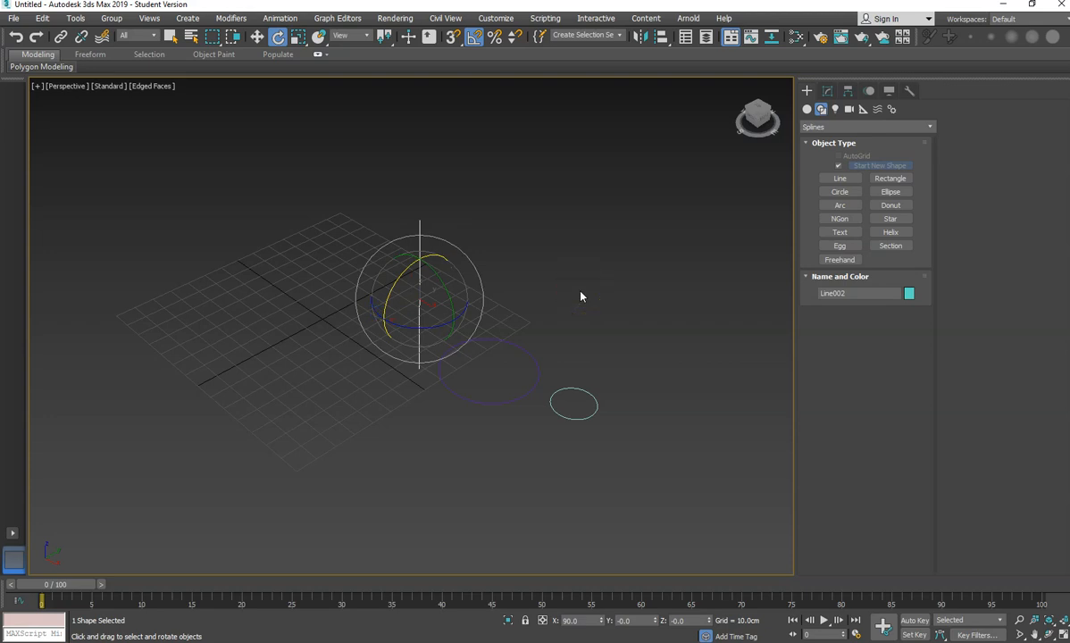
pyautogui.press('f')
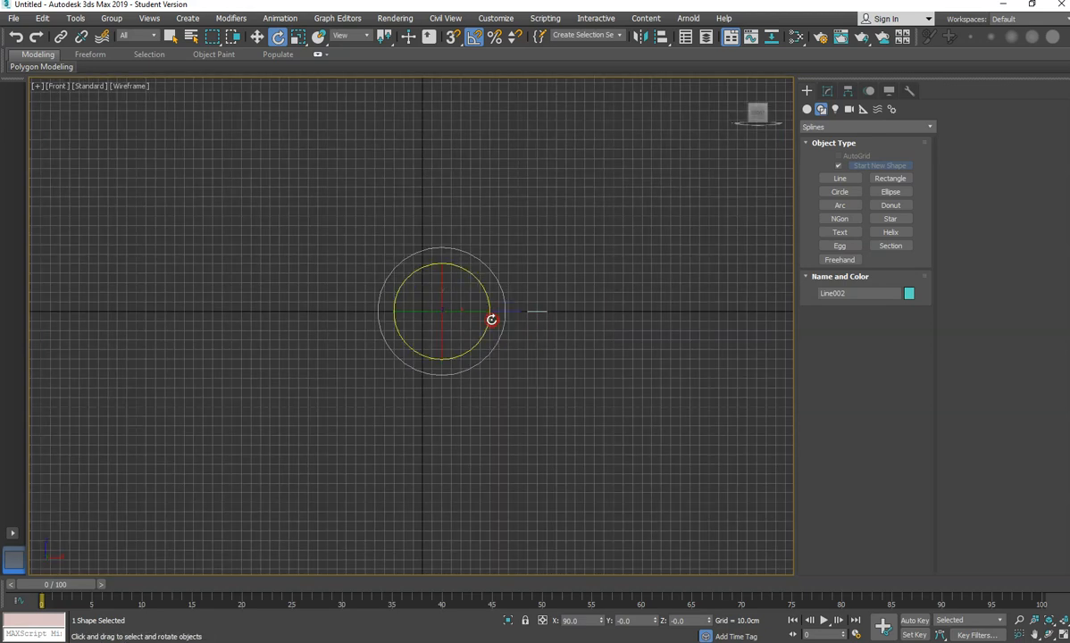
pyautogui.press('w')
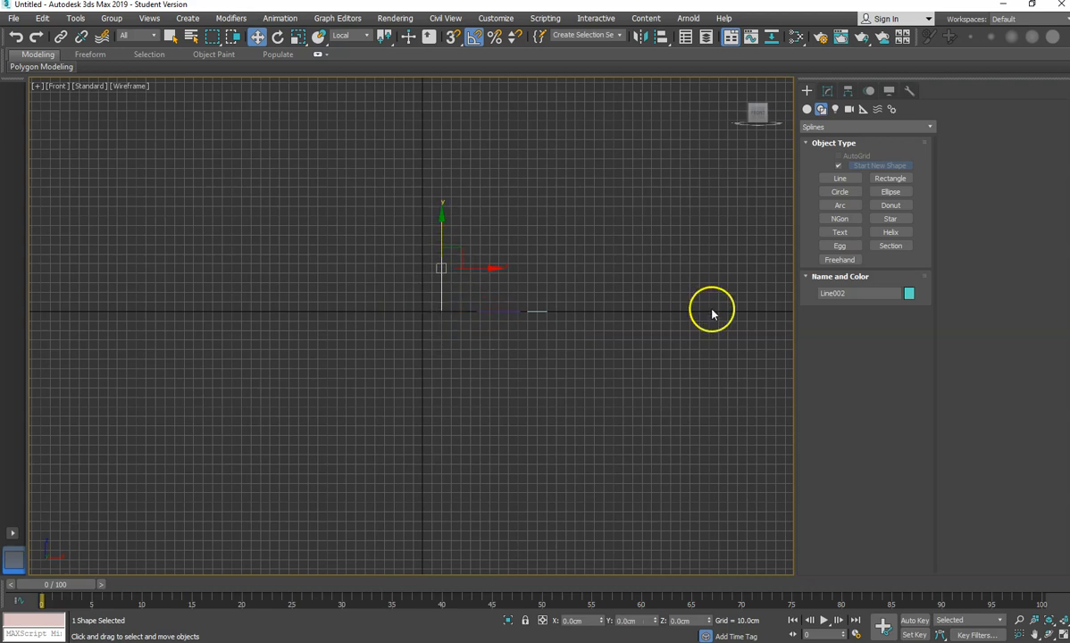
pyautogui.press('p')
pyautogui.keyDown('alt'); pyautogui.moveTo(575, 401); pyautogui.dragTo(489, 392, button='middle'); pyautogui.keyUp('alt')
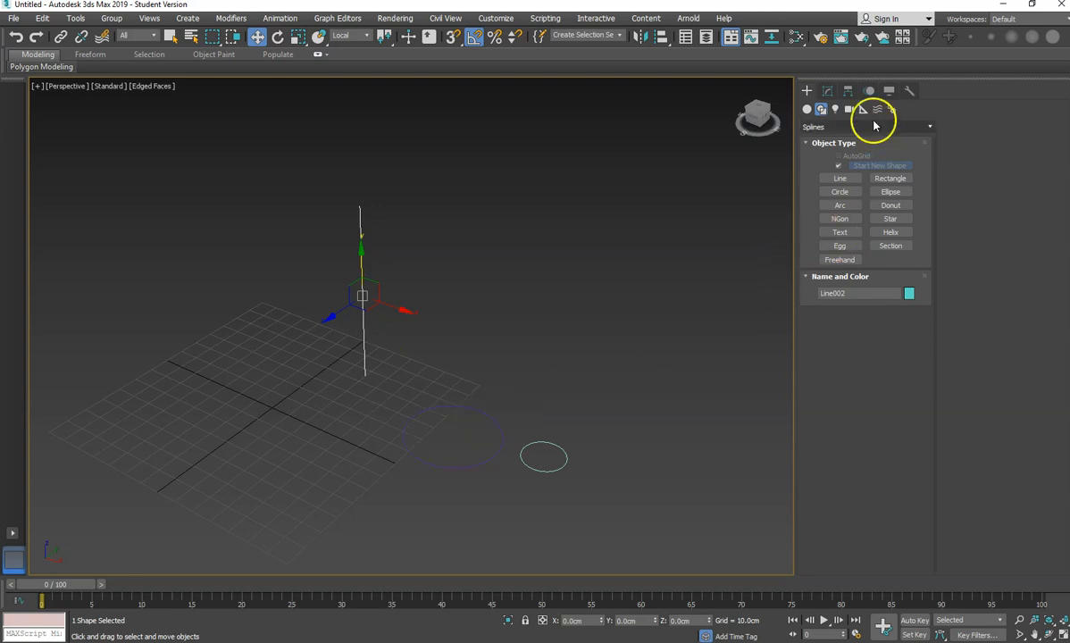
# - Reduce the larger circle's radius to about 18.3 cm
pyautogui.click(488, 416)
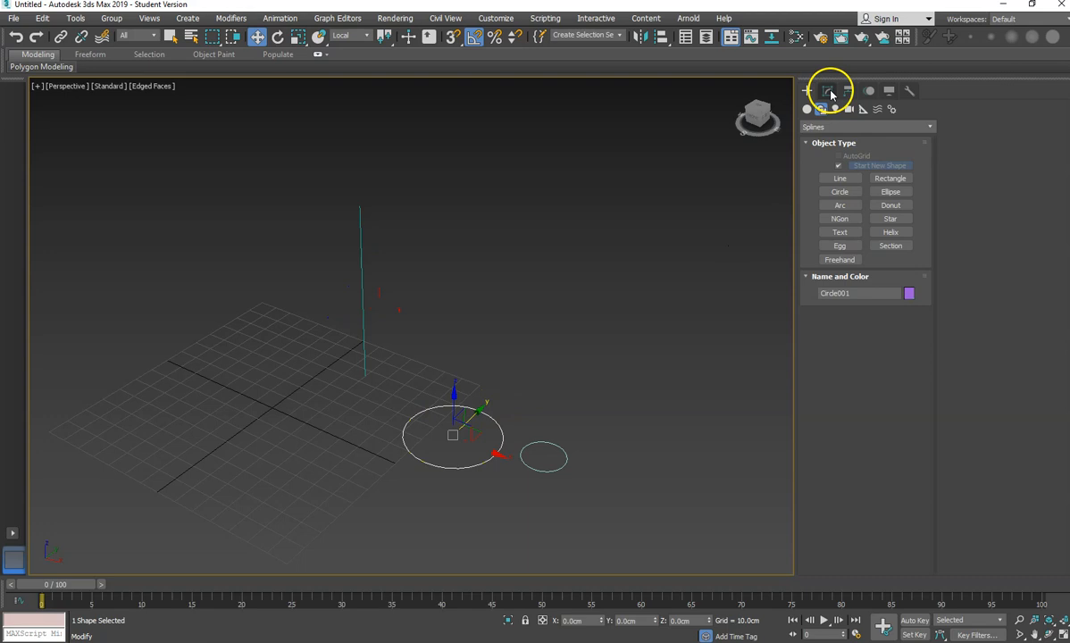
pyautogui.click(829, 91)
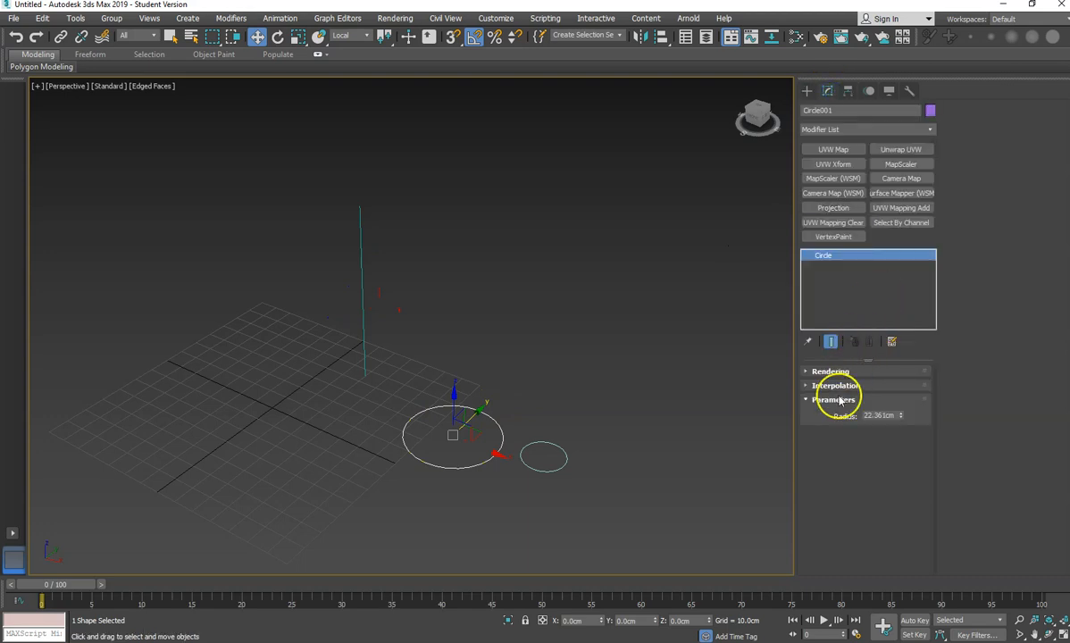
pyautogui.moveTo(901, 416)
pyautogui.mouseDown()
pyautogui.moveTo(903, 464)
pyautogui.moveTo(907, 375)
pyautogui.moveTo(906, 428)
pyautogui.mouseUp()
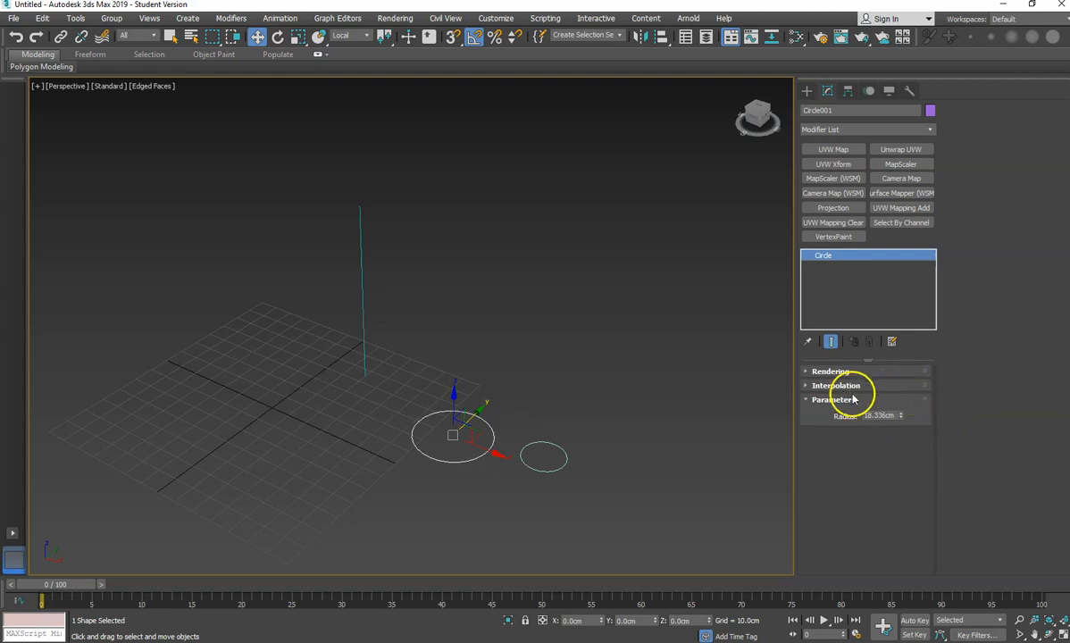
# - Raise the larger circle's interpolation steps to 57 and inspect its smoothness up close
pyautogui.click(806, 386)
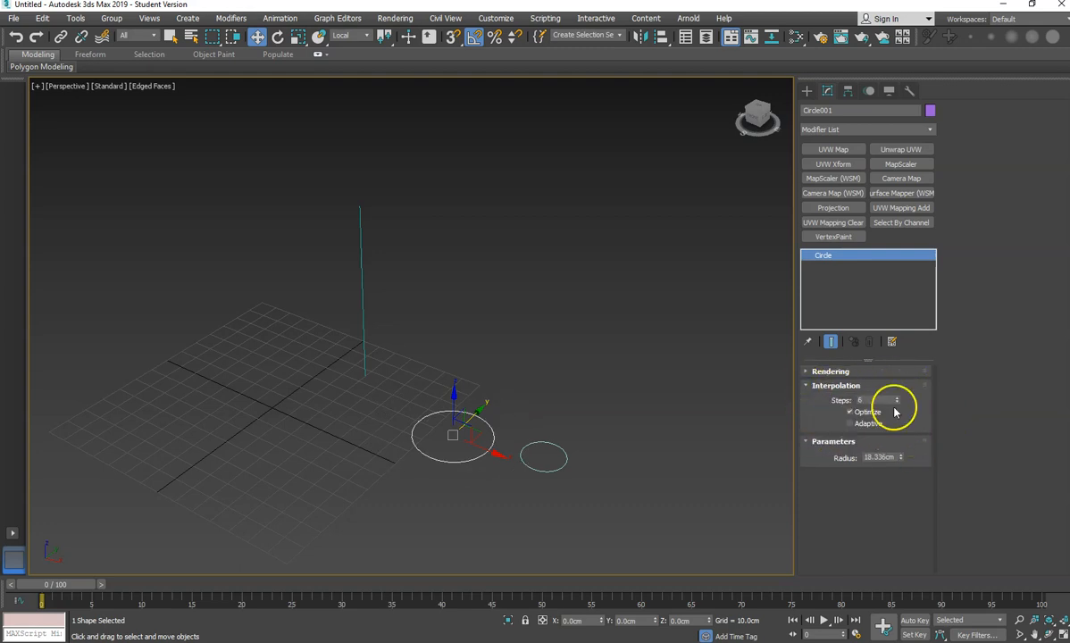
pyautogui.moveTo(896, 400); pyautogui.dragTo(907, 350)
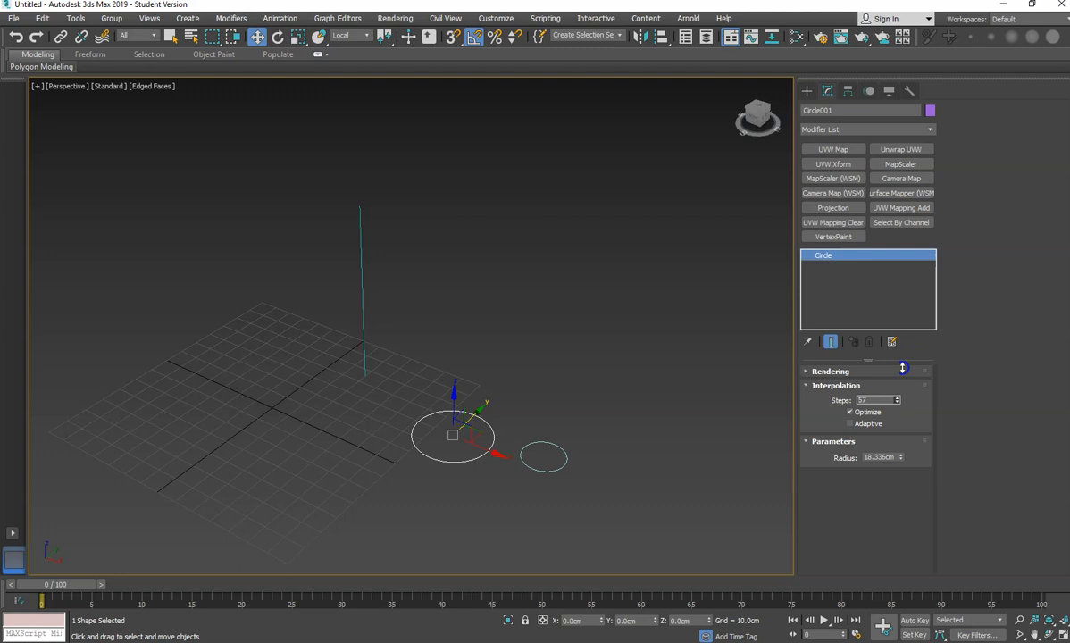
pyautogui.scroll(5, 501, 449)
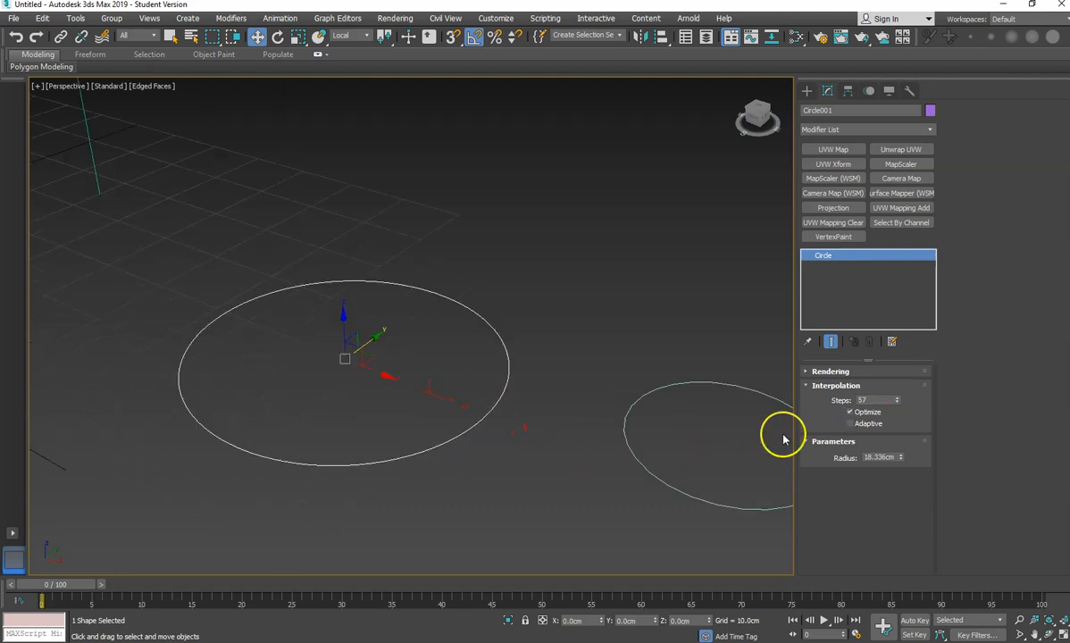
# - Reset the larger circle's interpolation steps to 0 and raise them one at a time to 6
pyautogui.rightClick(899, 402)
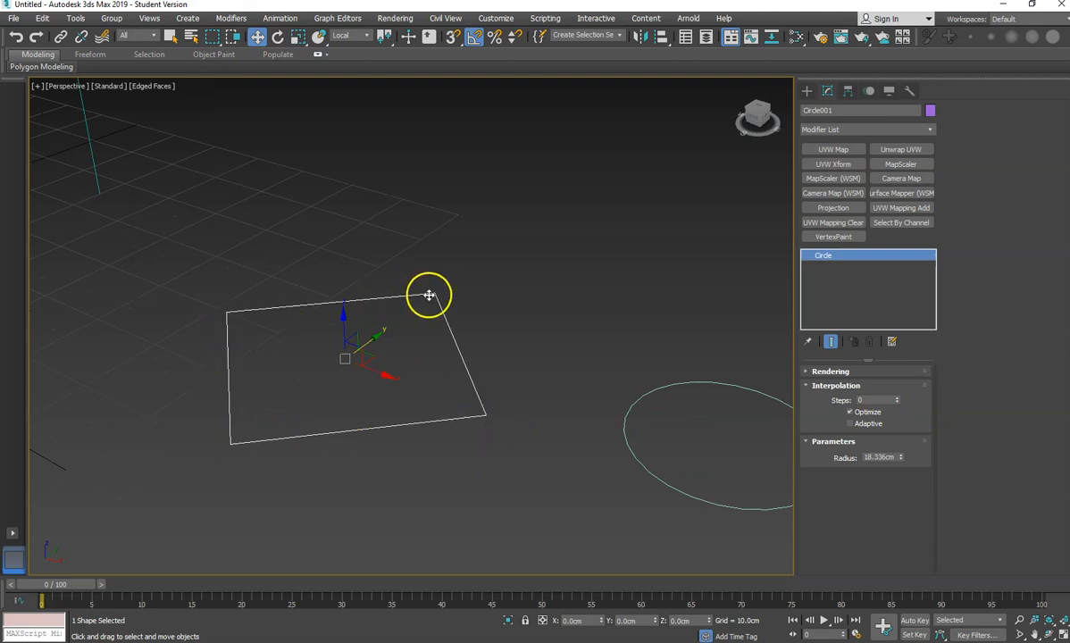
pyautogui.click(896, 398)
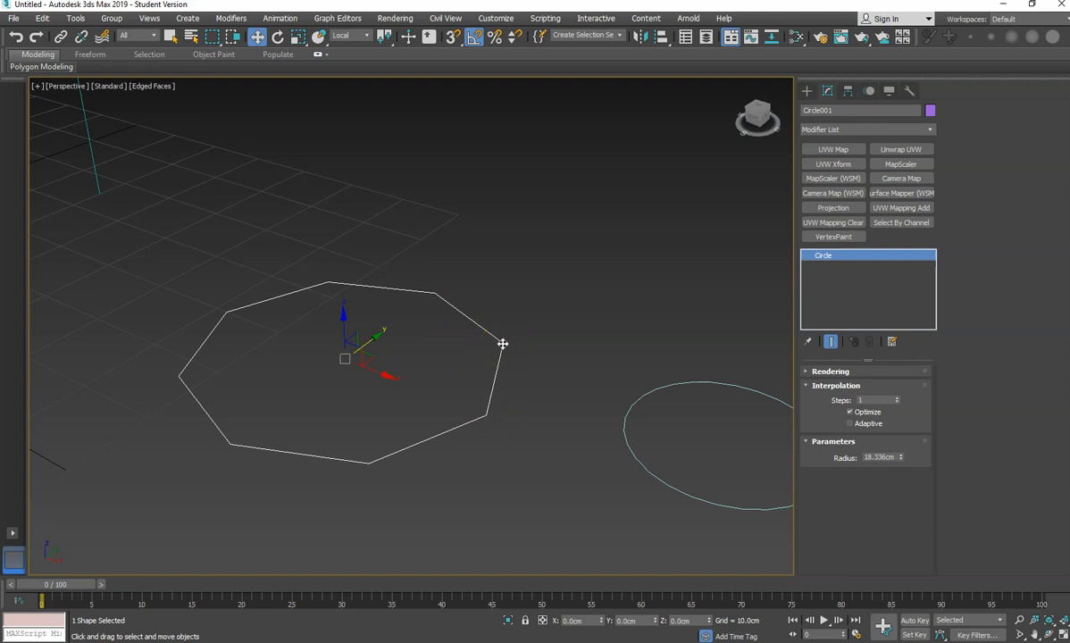
pyautogui.click(896, 398)
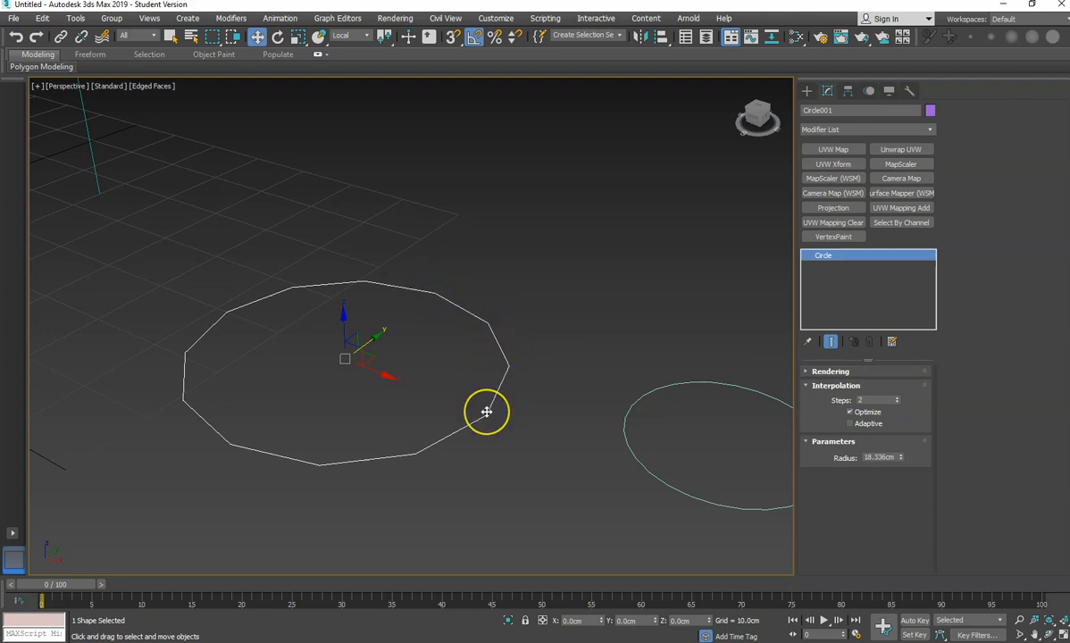
pyautogui.click(896, 398)
pyautogui.click(897, 399)
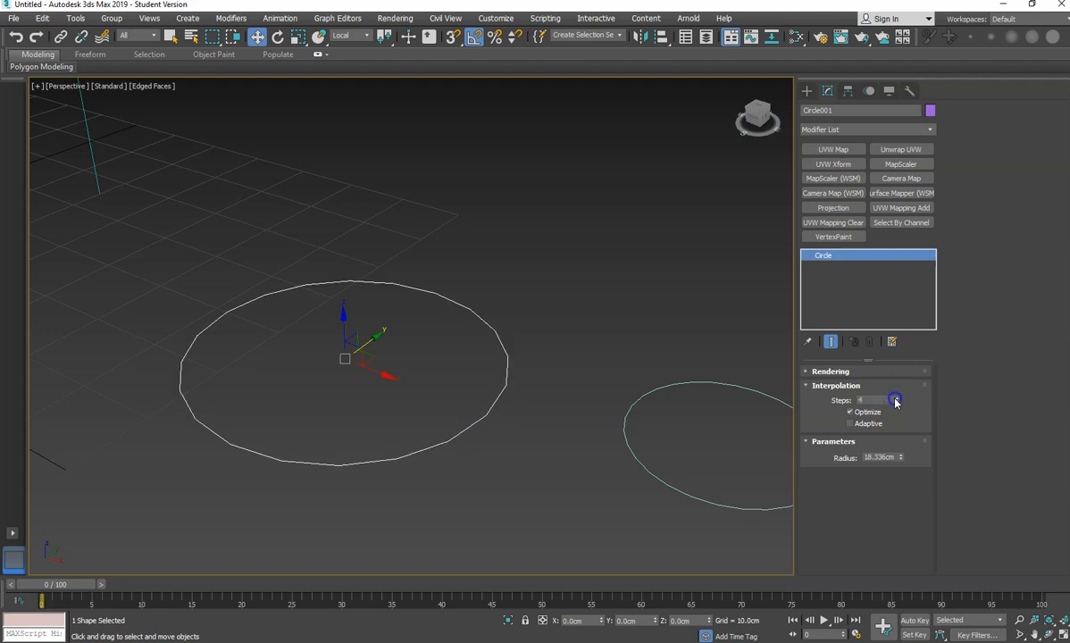
pyautogui.click(897, 398)
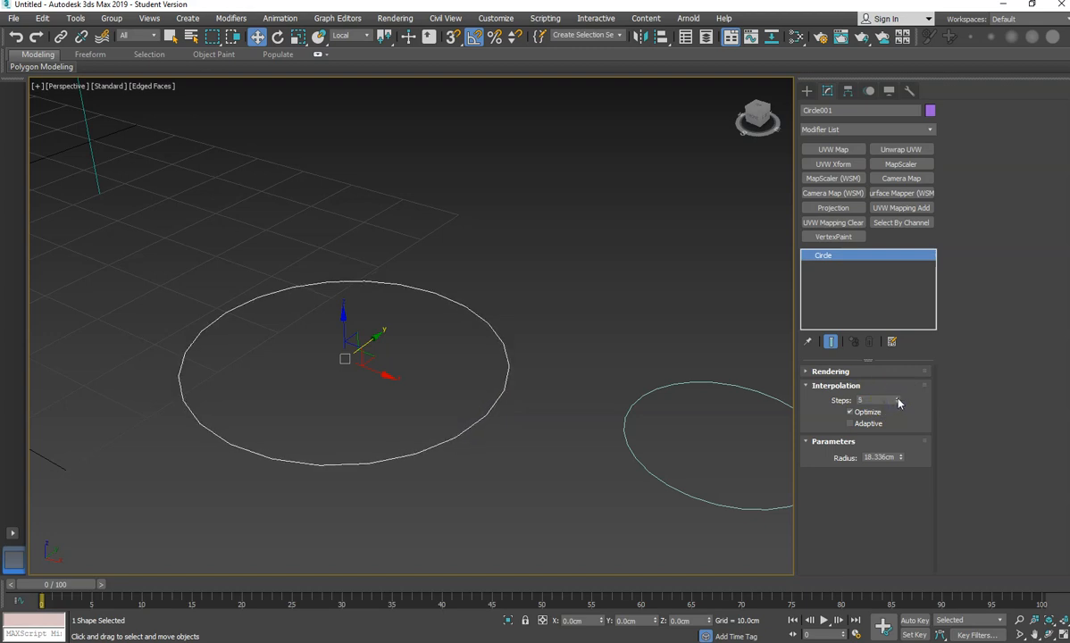
pyautogui.click(896, 398)
# - Enable the larger circle in the renderer and viewport, and look through its radial and rectangular rendering settings
pyautogui.click(805, 371)
pyautogui.moveTo(805, 374); pyautogui.dragTo(814, 527)
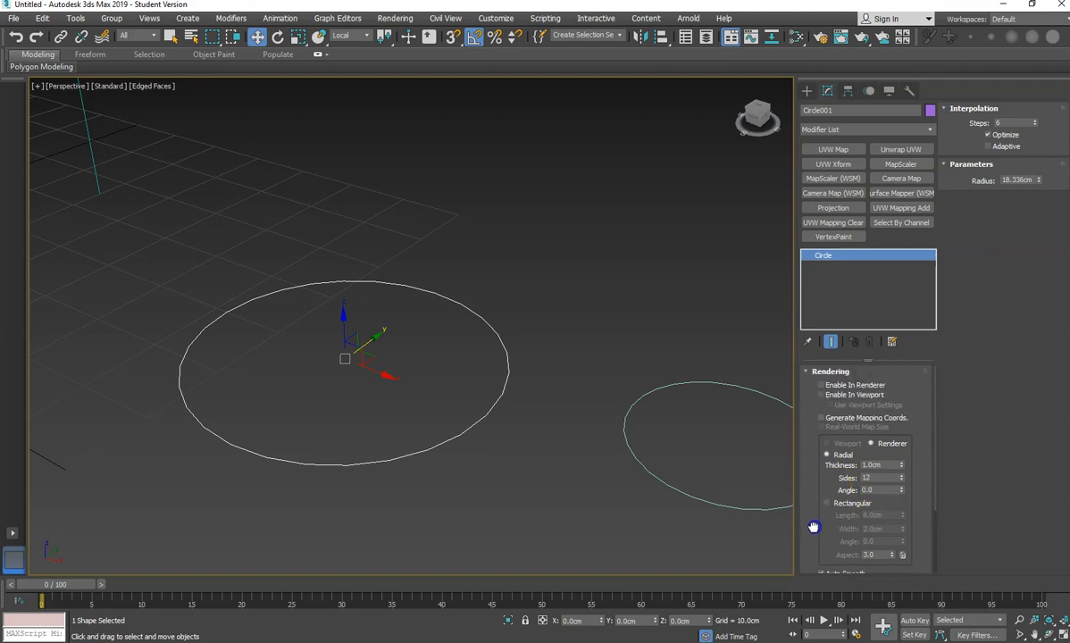
pyautogui.click(830, 396)
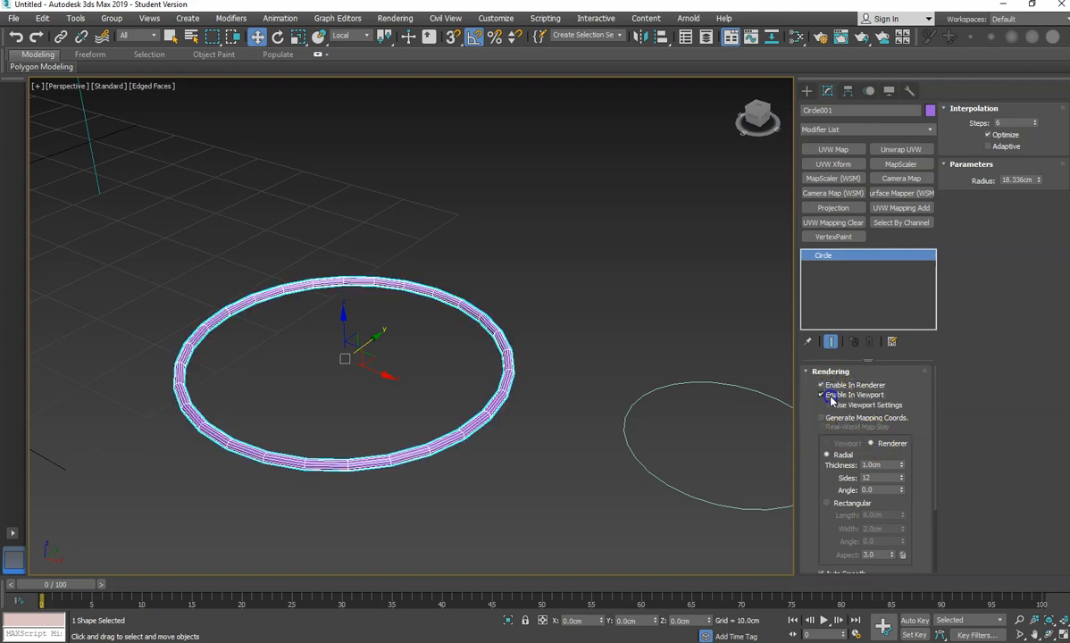
pyautogui.moveTo(816, 453); pyautogui.dragTo(814, 390)
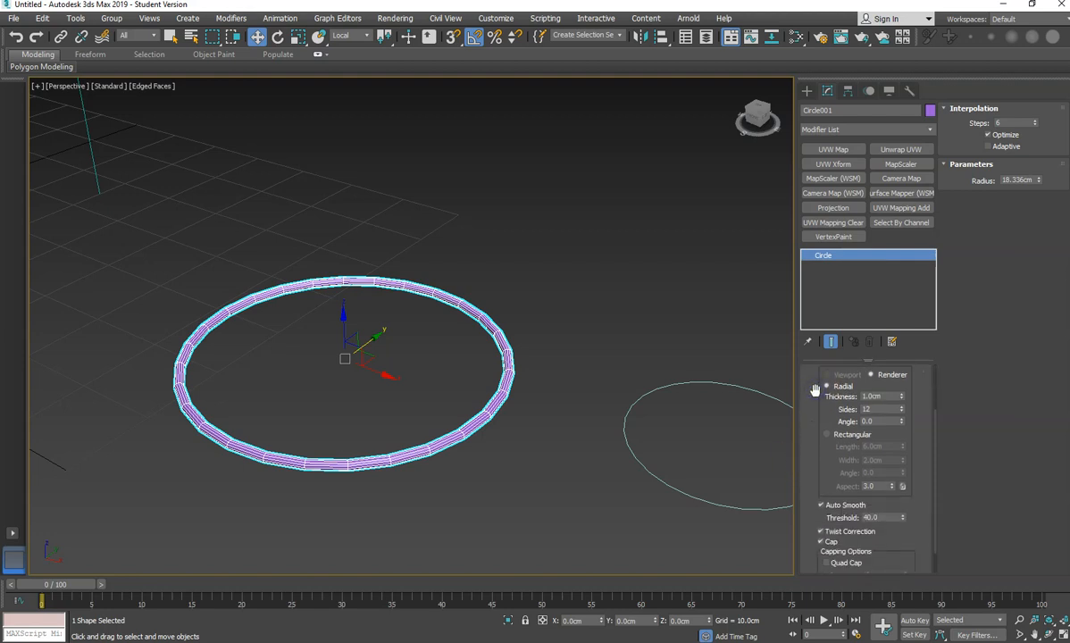
pyautogui.scroll(-1, 814, 390)
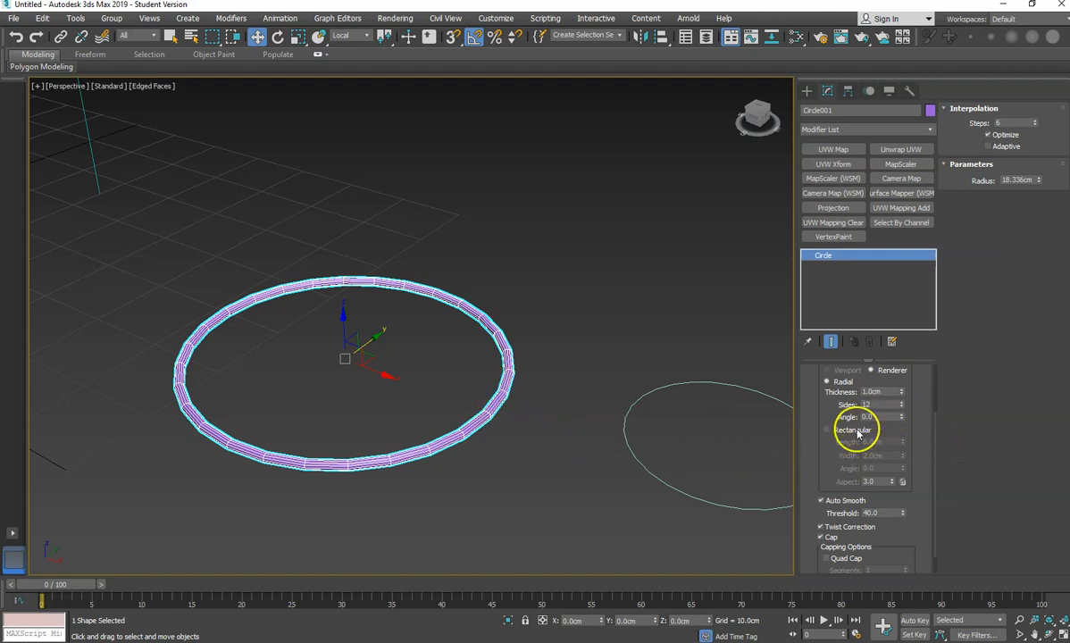
pyautogui.moveTo(809, 390); pyautogui.dragTo(822, 367)
# - Turn off Enable In Renderer and Enable In Viewport for the larger circle
pyautogui.scroll(3, 818, 471)
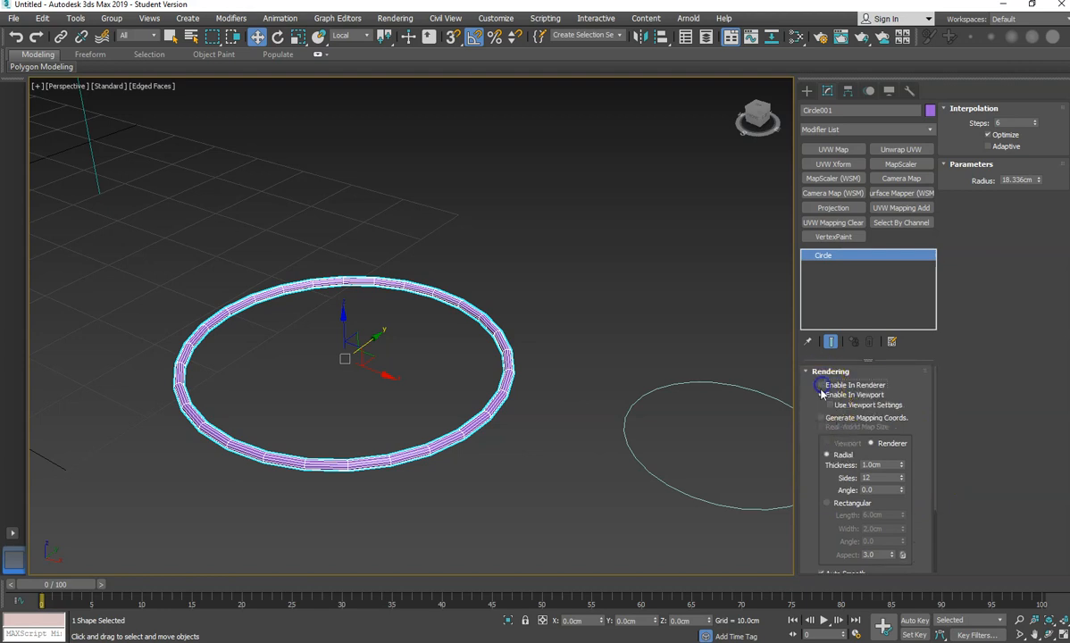
pyautogui.click(820, 394)
pyautogui.click(808, 371)
# - Select the upright line, show its sub-object levels and select its upper end point at Vertex level
pyautogui.scroll(-3, 353, 354)
pyautogui.moveTo(354, 354); pyautogui.dragTo(407, 417, button='middle')
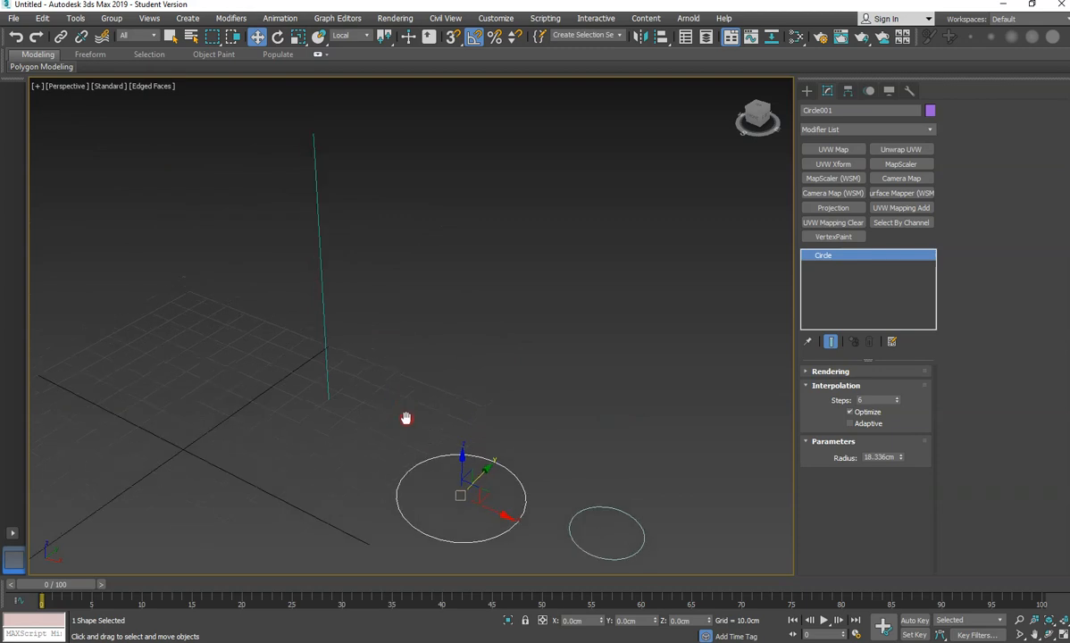
pyautogui.click(320, 246)
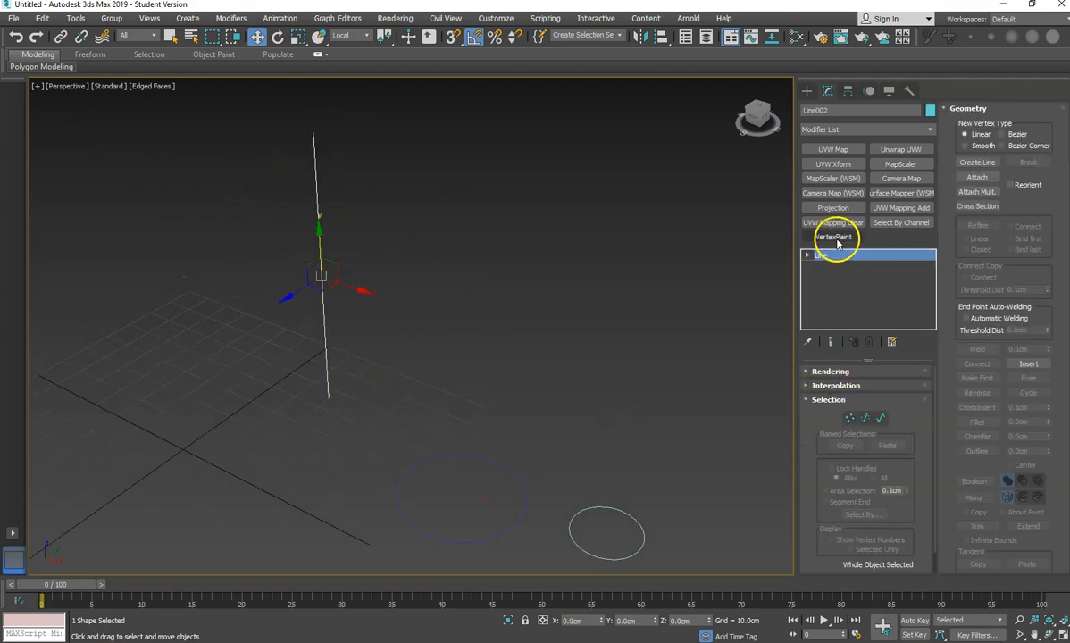
pyautogui.click(808, 255)
pyautogui.click(825, 268)
pyautogui.click(830, 287)
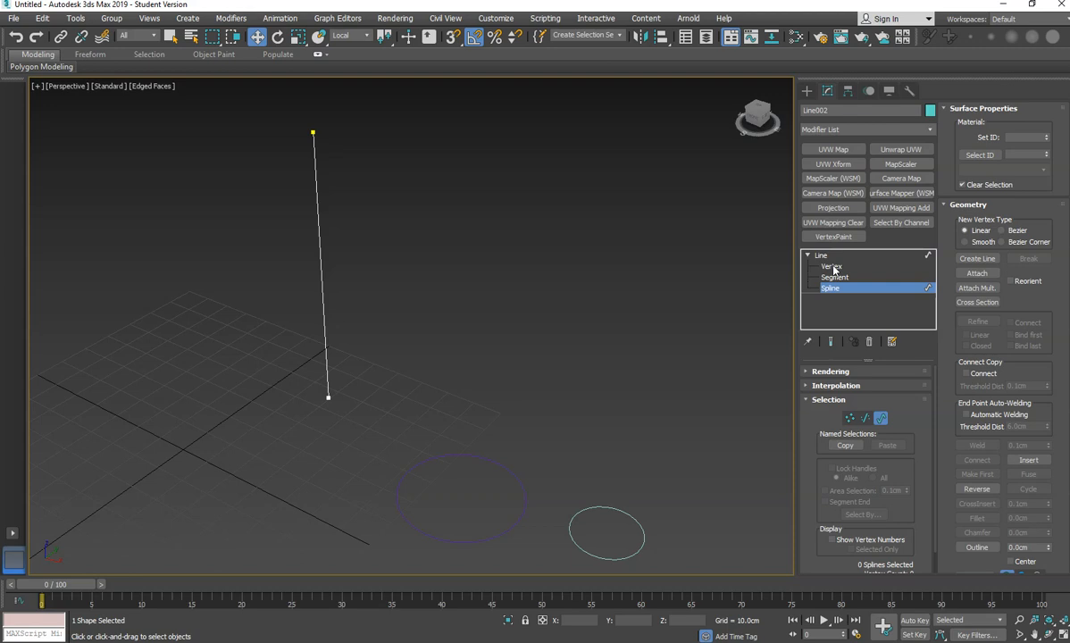
pyautogui.click(830, 267)
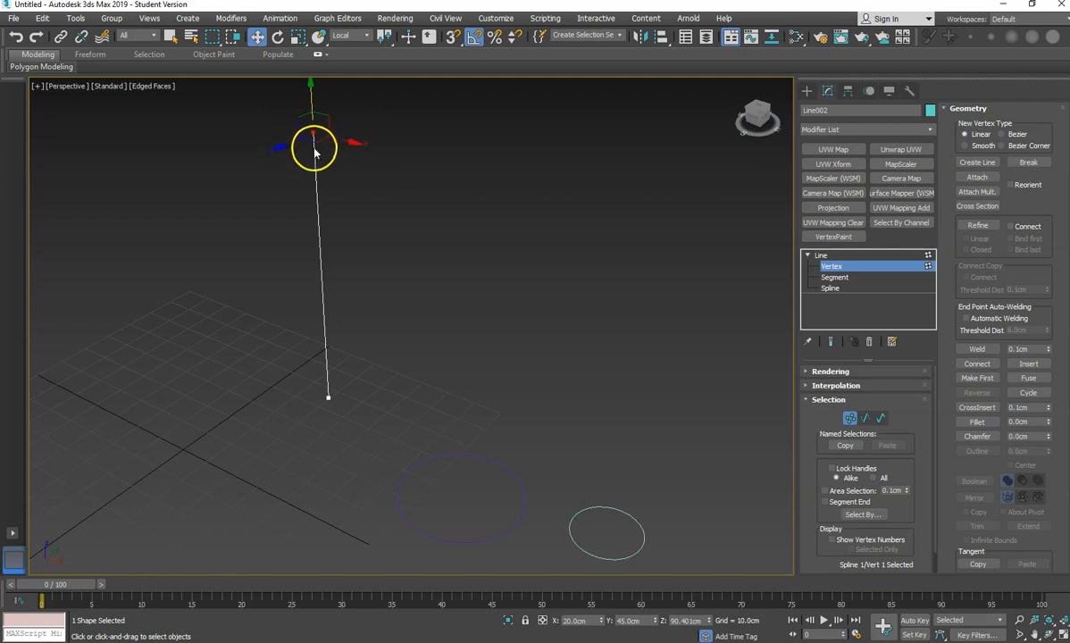
# - Select the line's segment at Segment level and the line at Spline level, and return to the whole Line object
pyautogui.click(833, 278)
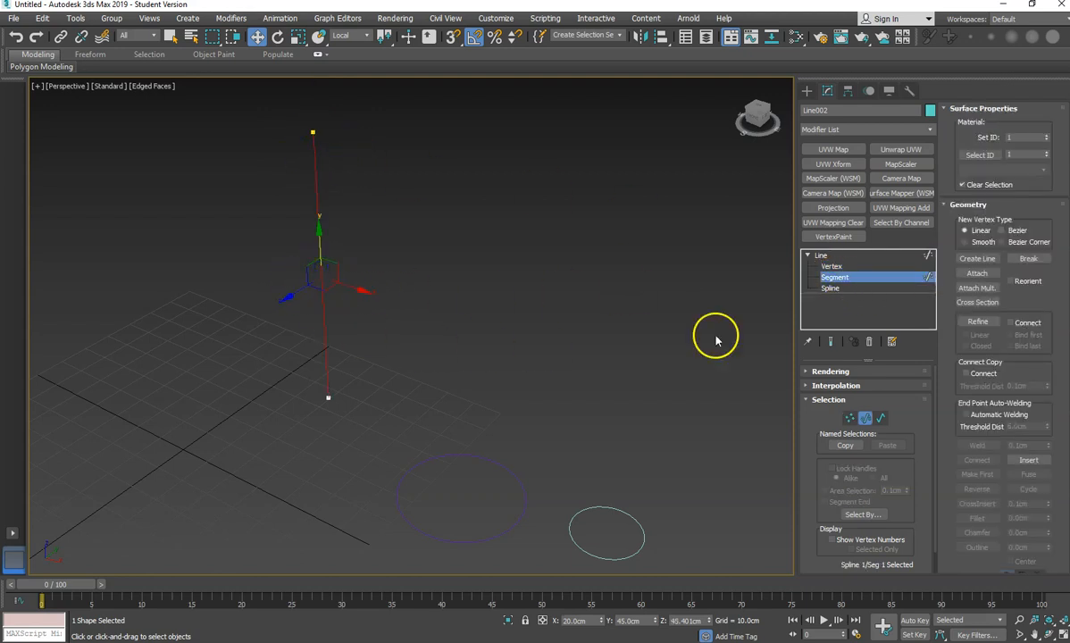
pyautogui.click(835, 288)
pyautogui.moveTo(379, 142); pyautogui.dragTo(313, 386)
pyautogui.click(417, 350)
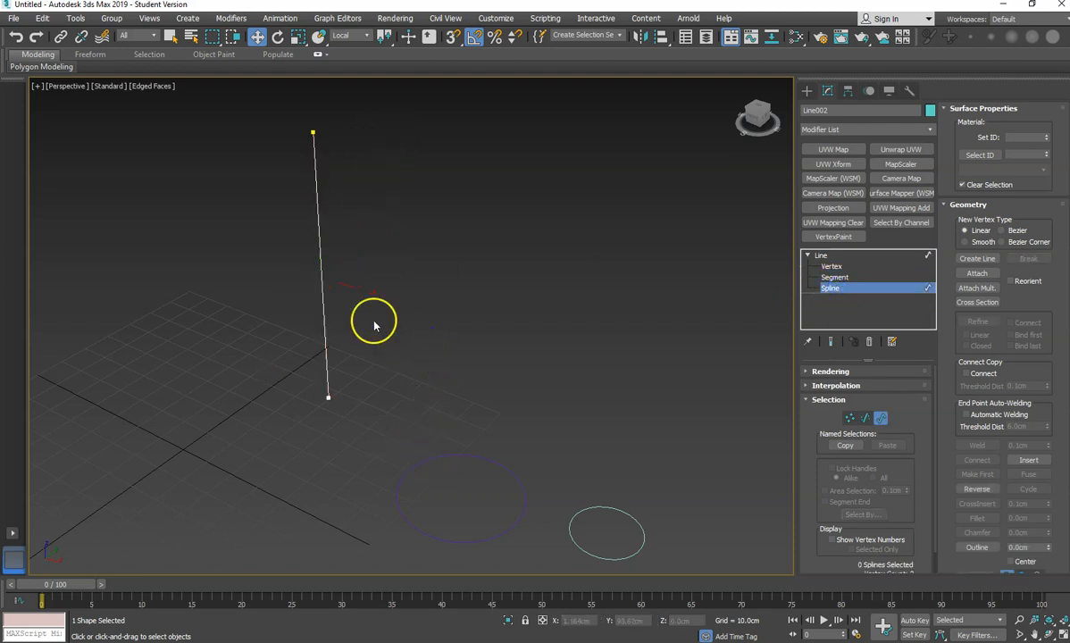
pyautogui.click(323, 315)
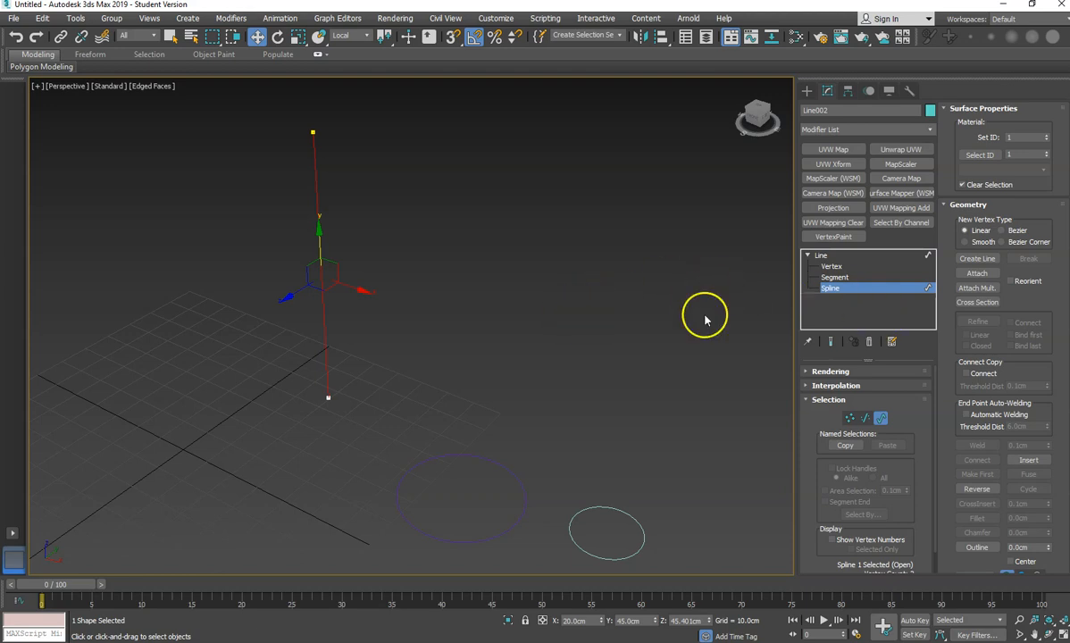
pyautogui.click(826, 256)
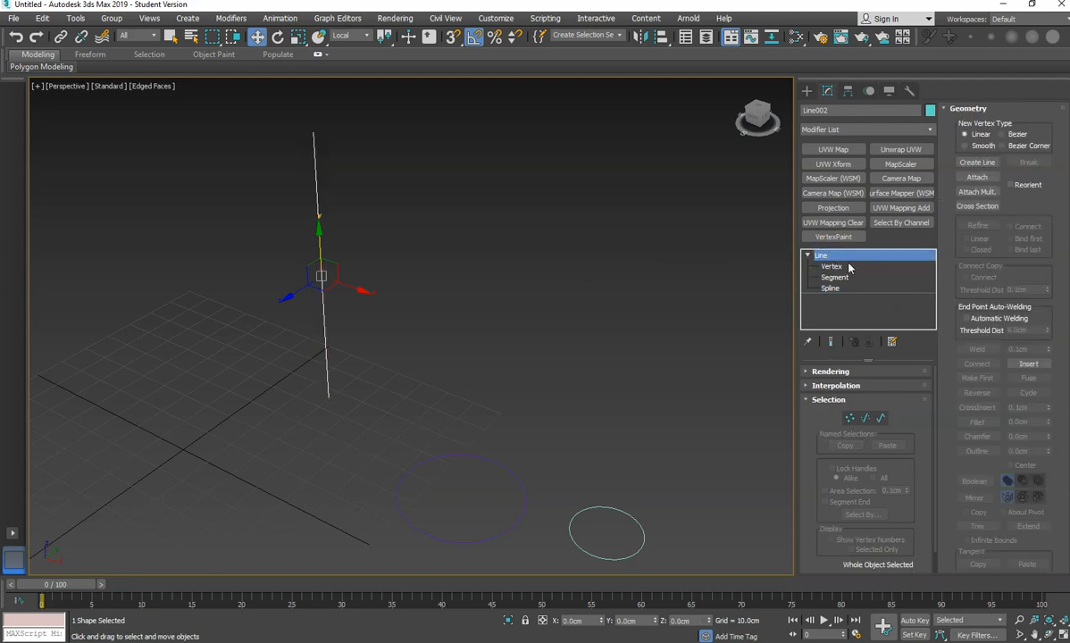
pyautogui.keyDown('alt'); pyautogui.moveTo(683, 327); pyautogui.dragTo(555, 303, button='middle'); pyautogui.keyUp('alt')
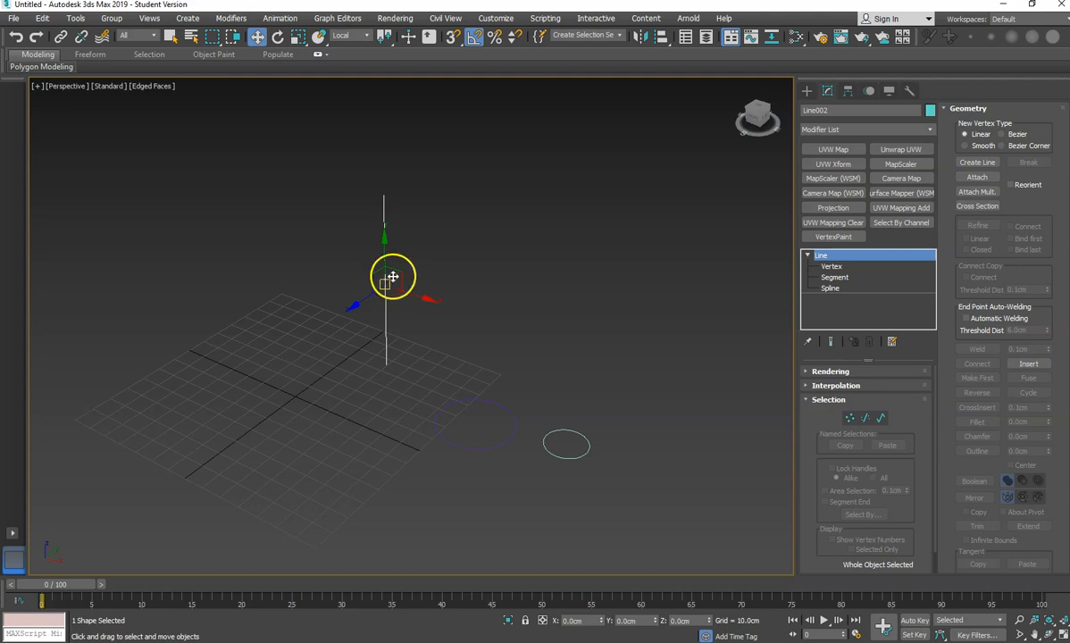
# - Switch from creating splines to creating Compound Objects geometry, keeping the upright line selected
pyautogui.click(806, 91)
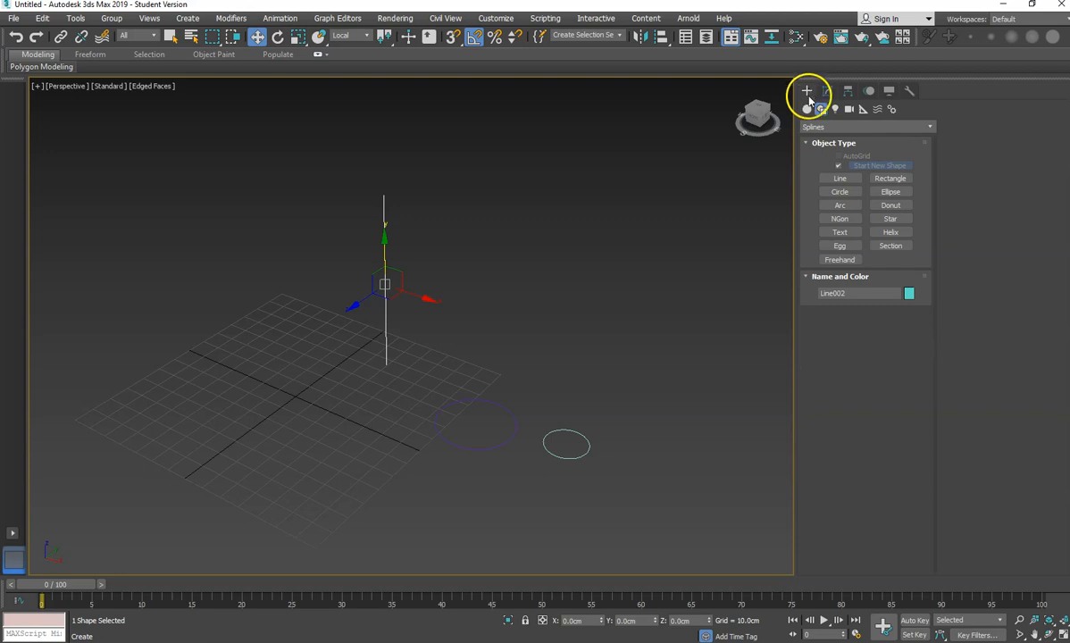
pyautogui.click(815, 128)
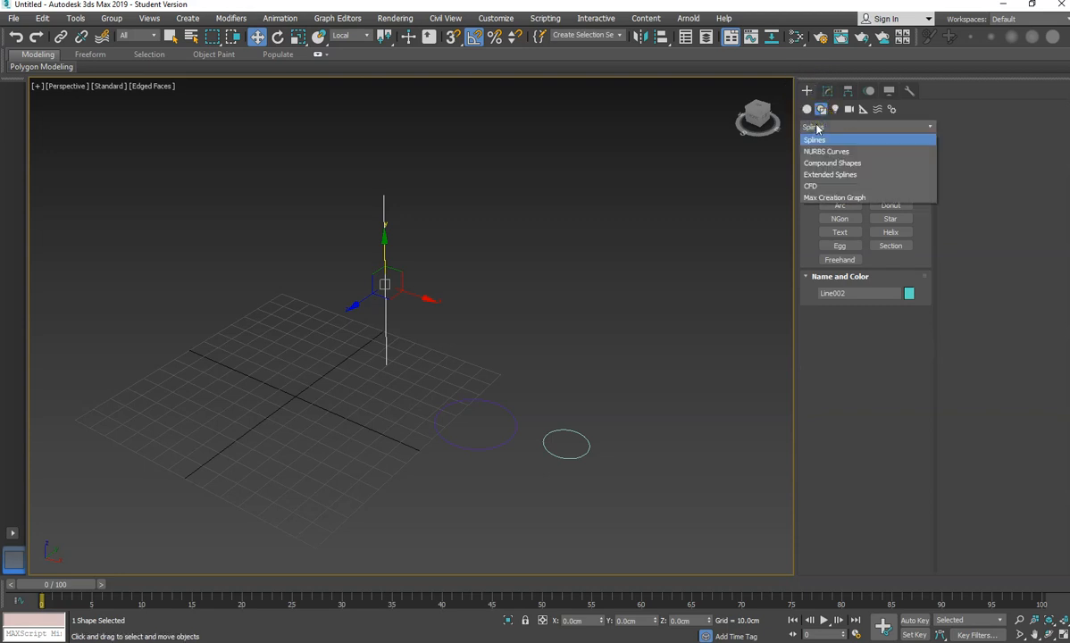
pyautogui.click(809, 108)
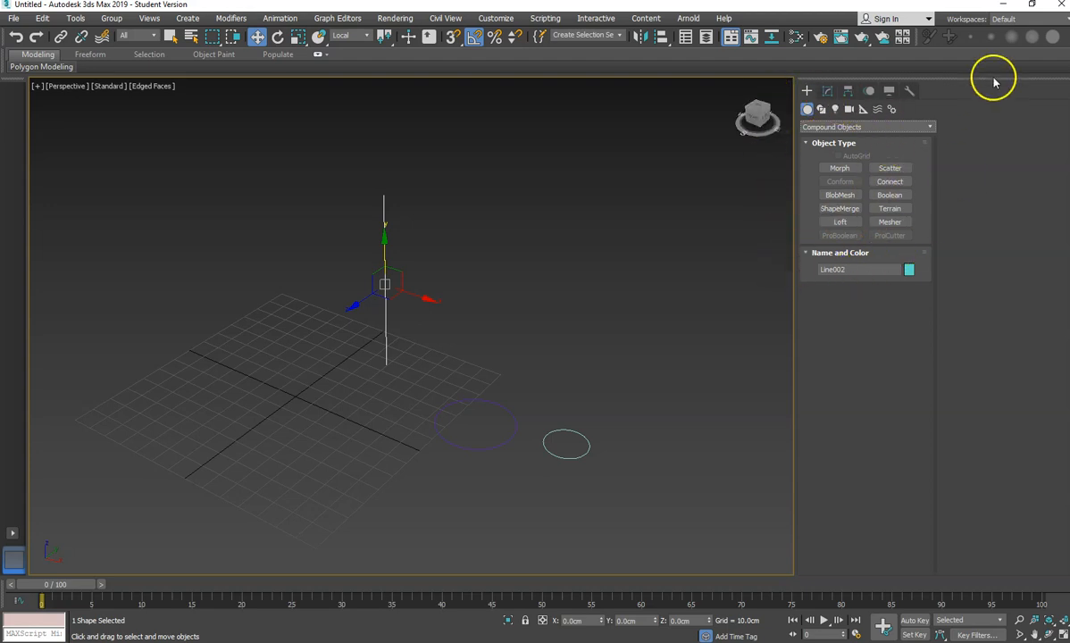
pyautogui.click(821, 109)
pyautogui.click(807, 109)
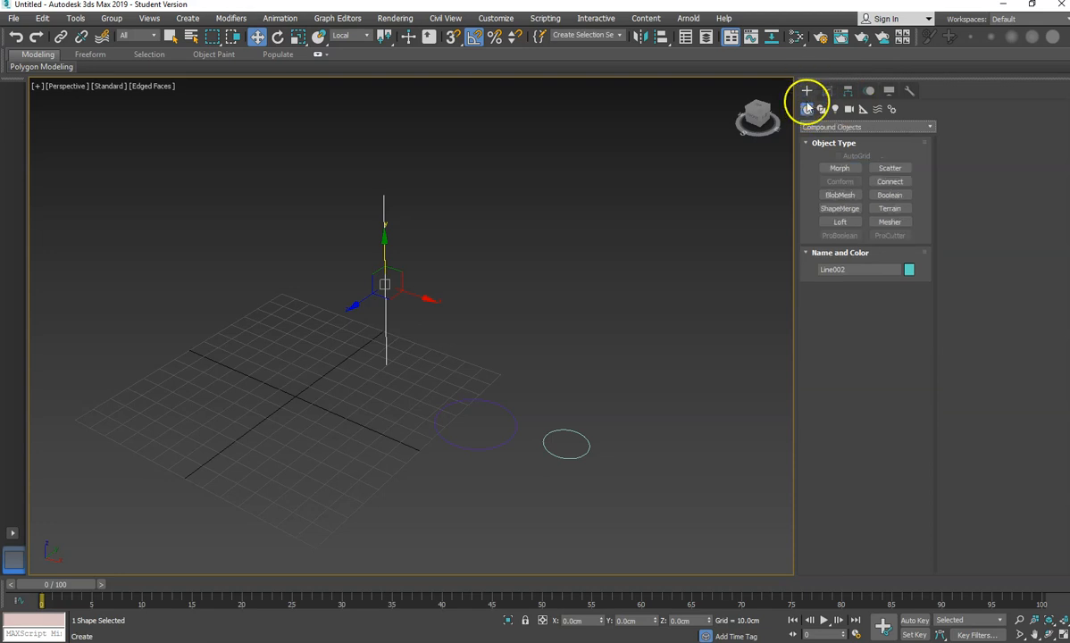
pyautogui.click(810, 126)
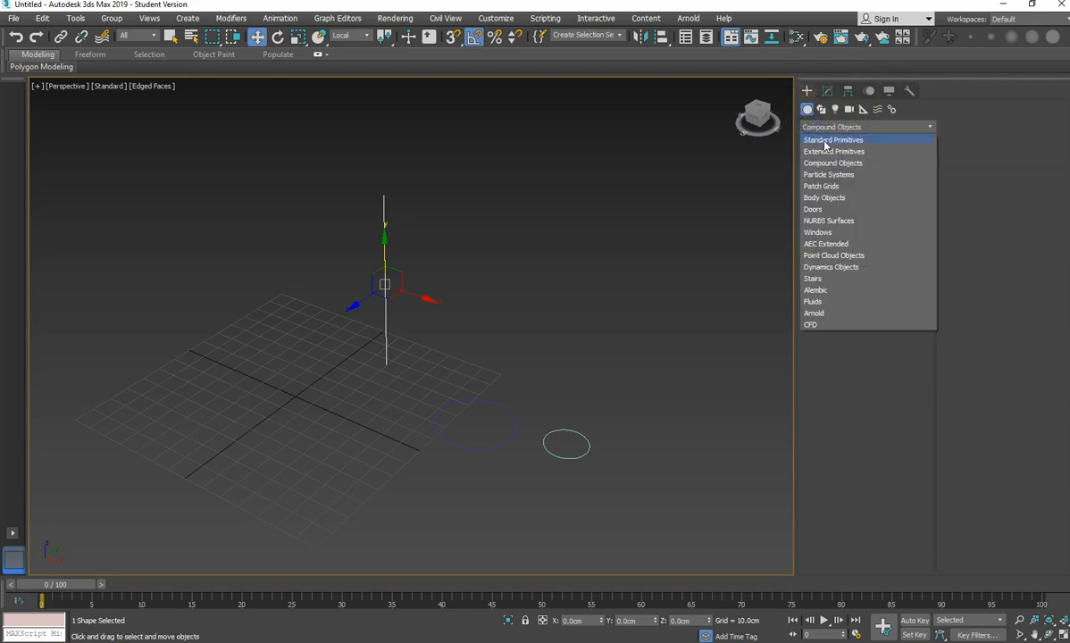
pyautogui.click(825, 164)
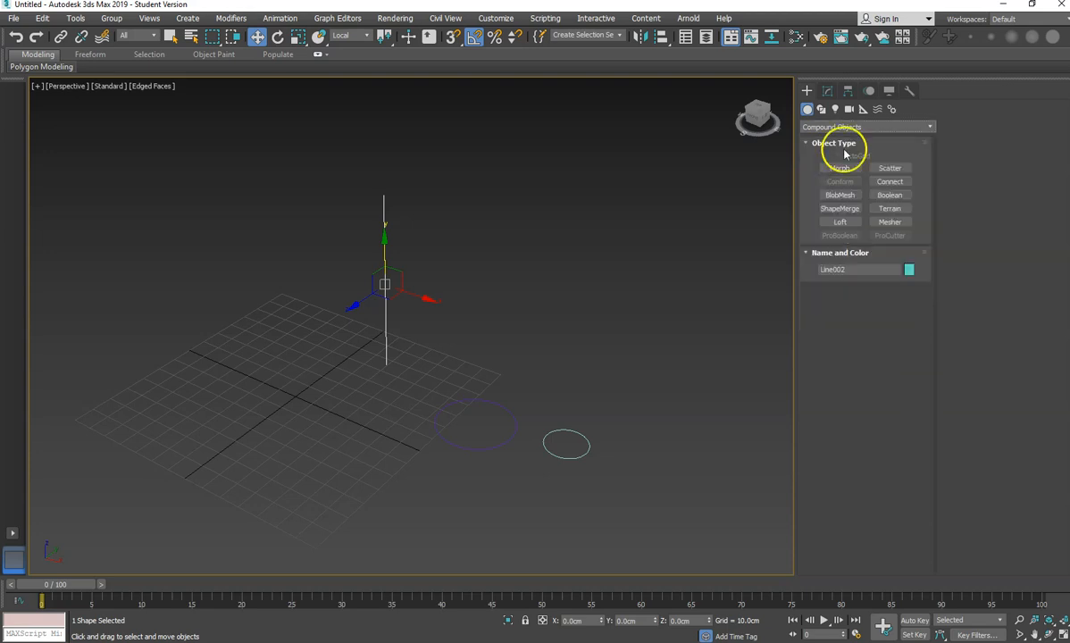
# - Create a Loft from the upright line, using the smaller circle as its cross-section with Get Shape
pyautogui.click(839, 223)
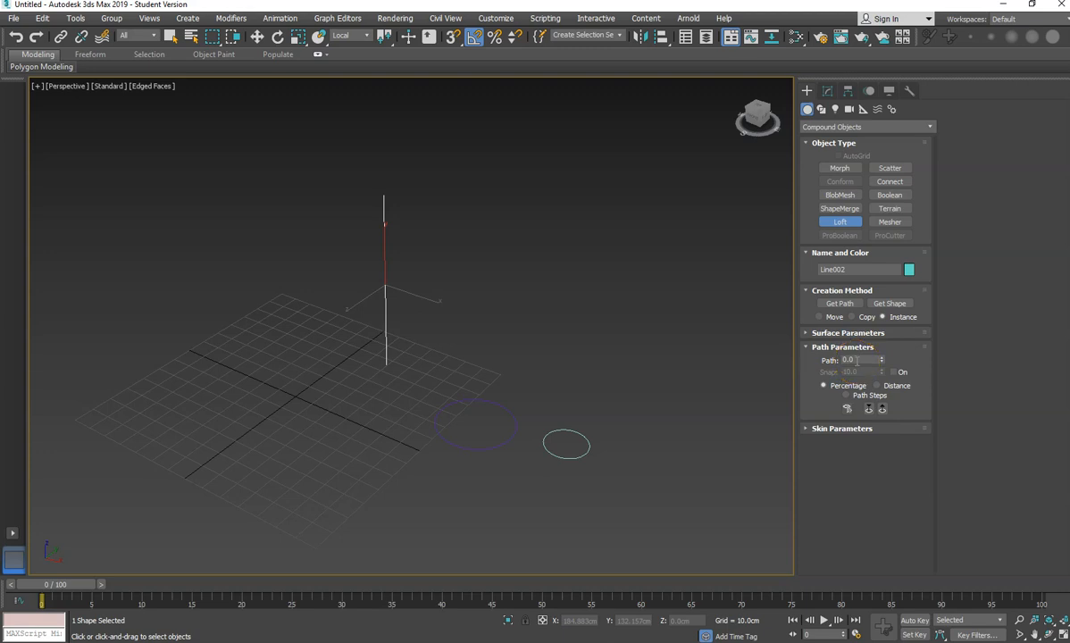
pyautogui.click(888, 309)
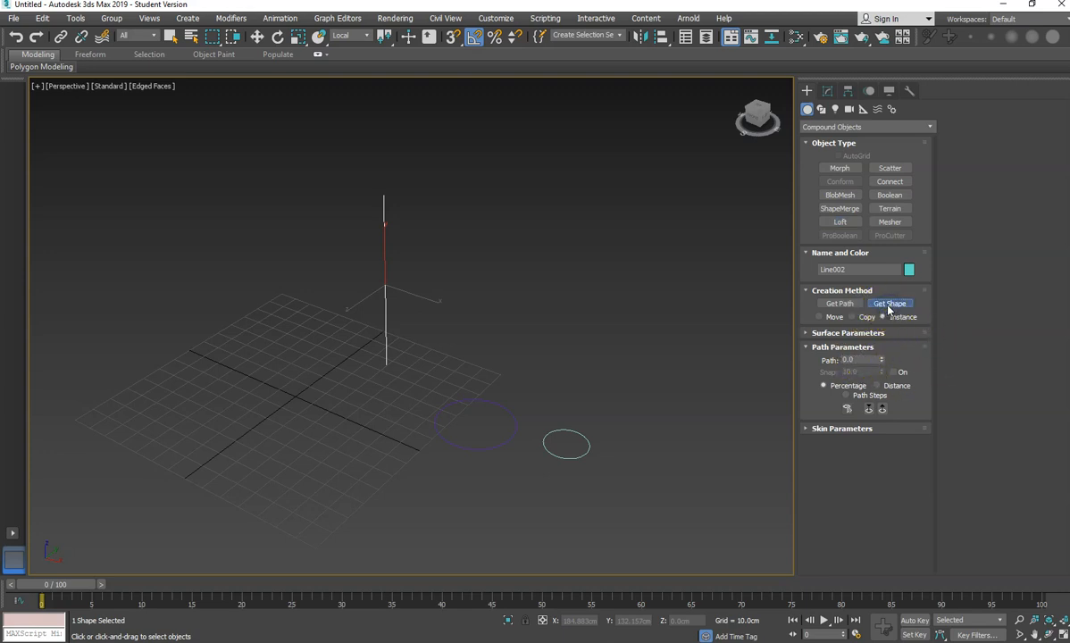
pyautogui.click(583, 434)
pyautogui.click(582, 435)
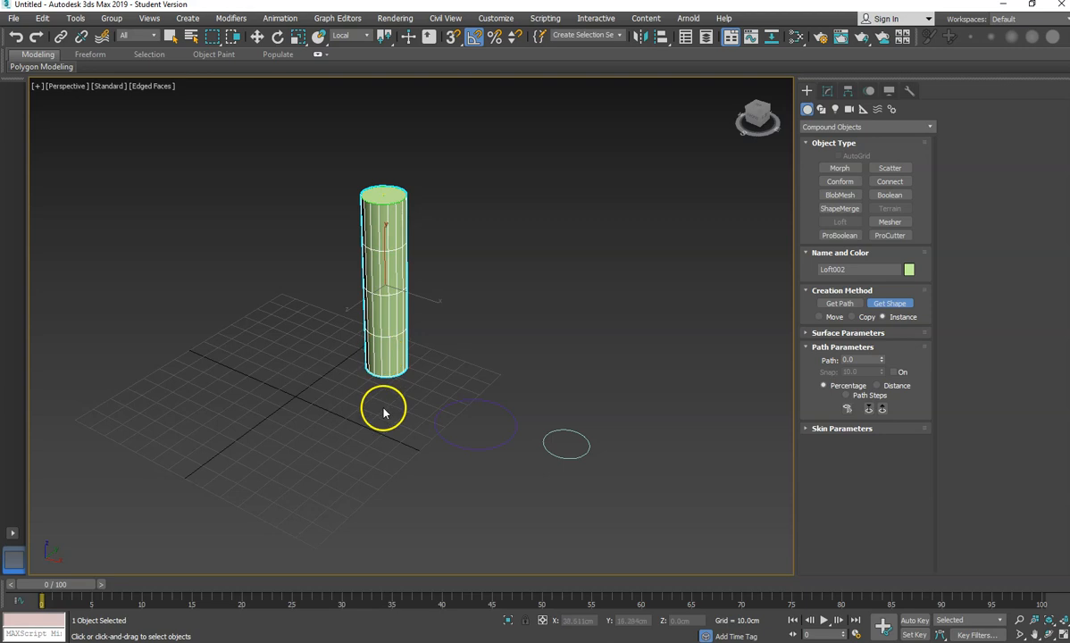
# - Expand the loft's Surface Parameters and Skin Parameters, and examine the lofted cylinder from another angle
pyautogui.click(808, 333)
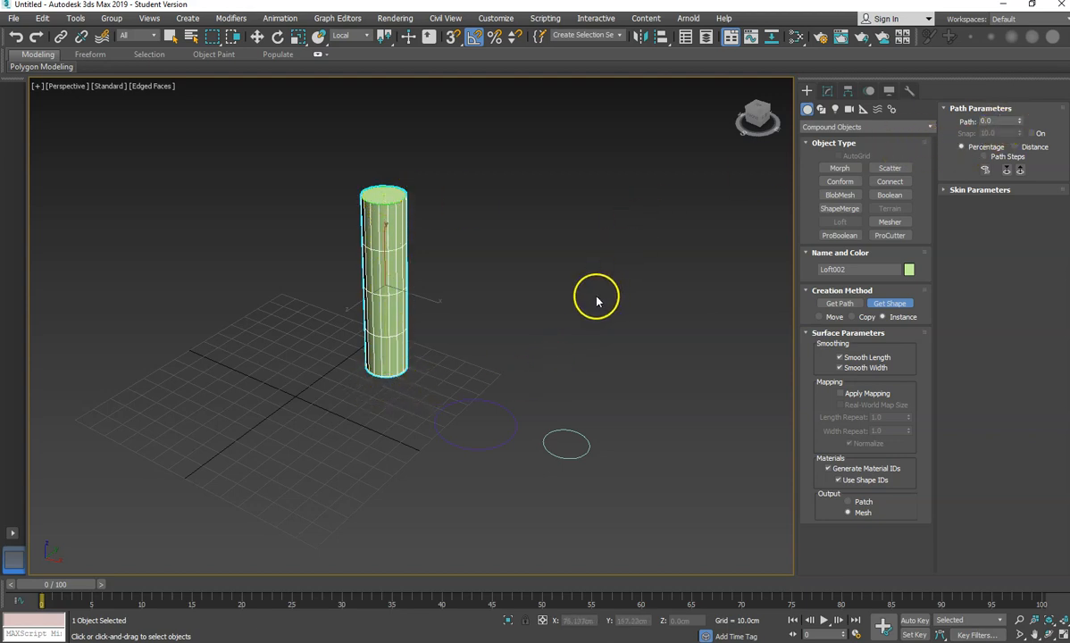
pyautogui.moveTo(536, 341); pyautogui.dragTo(553, 384, button='middle')
pyautogui.click(535, 370)
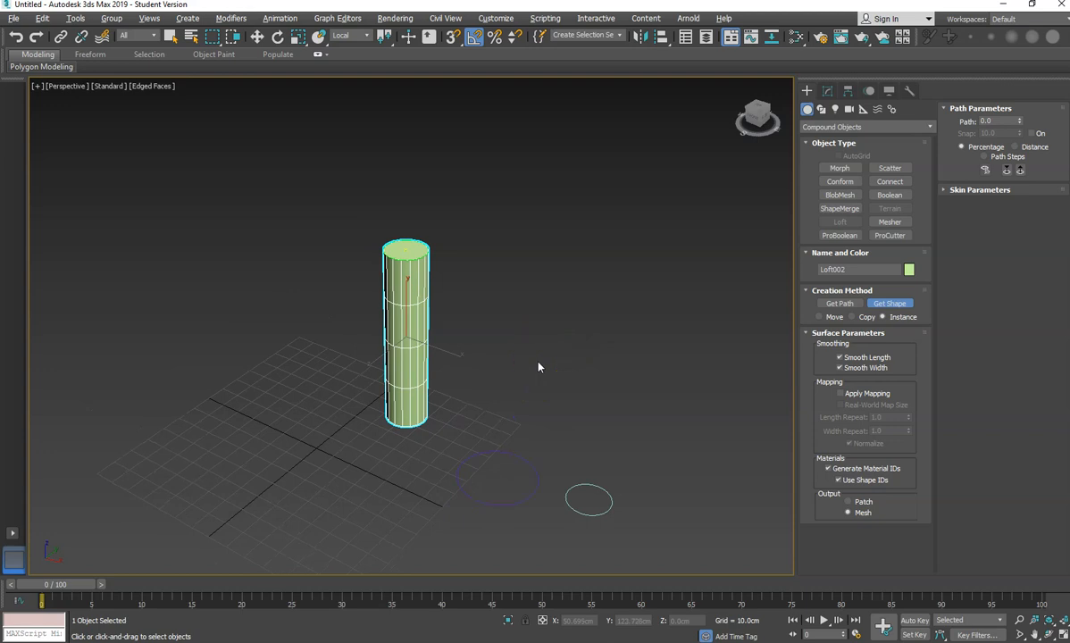
pyautogui.keyDown('alt'); pyautogui.moveTo(508, 360); pyautogui.dragTo(484, 390, button='middle'); pyautogui.keyUp('alt')
pyautogui.click(492, 346)
pyautogui.click(759, 313)
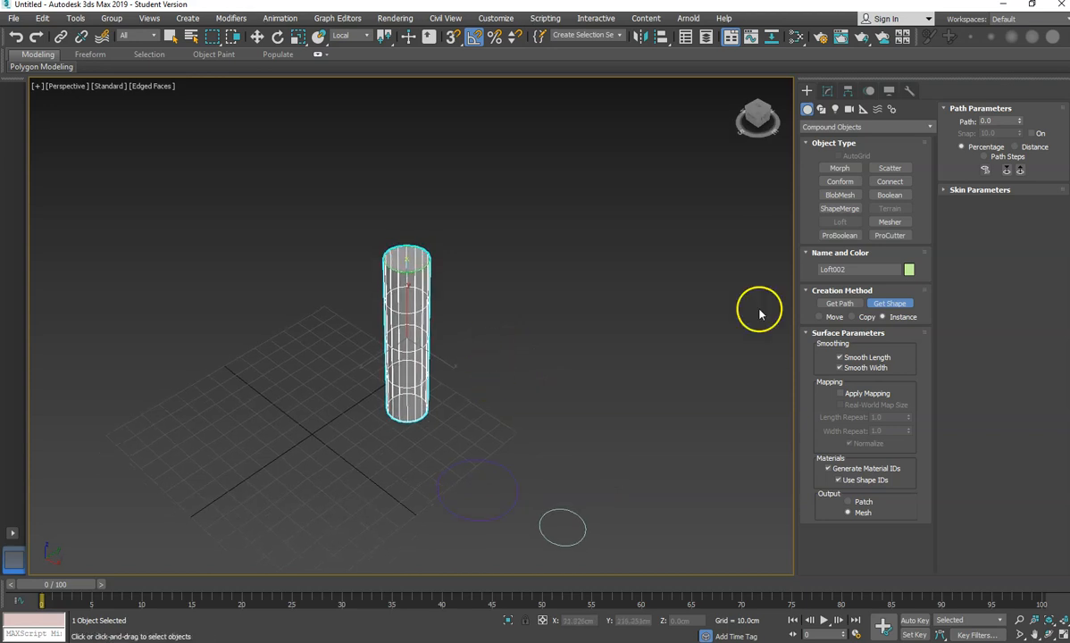
pyautogui.click(949, 190)
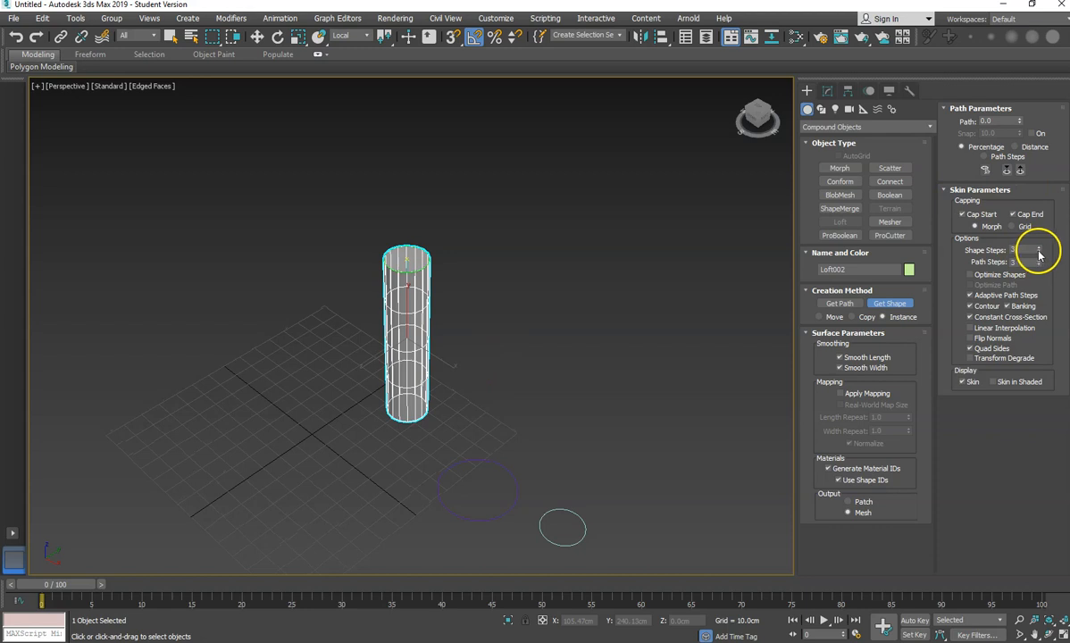
# - Reduce the loft's Shape Steps to 1 and inspect the cylinder's roundness
pyautogui.click(1039, 254)
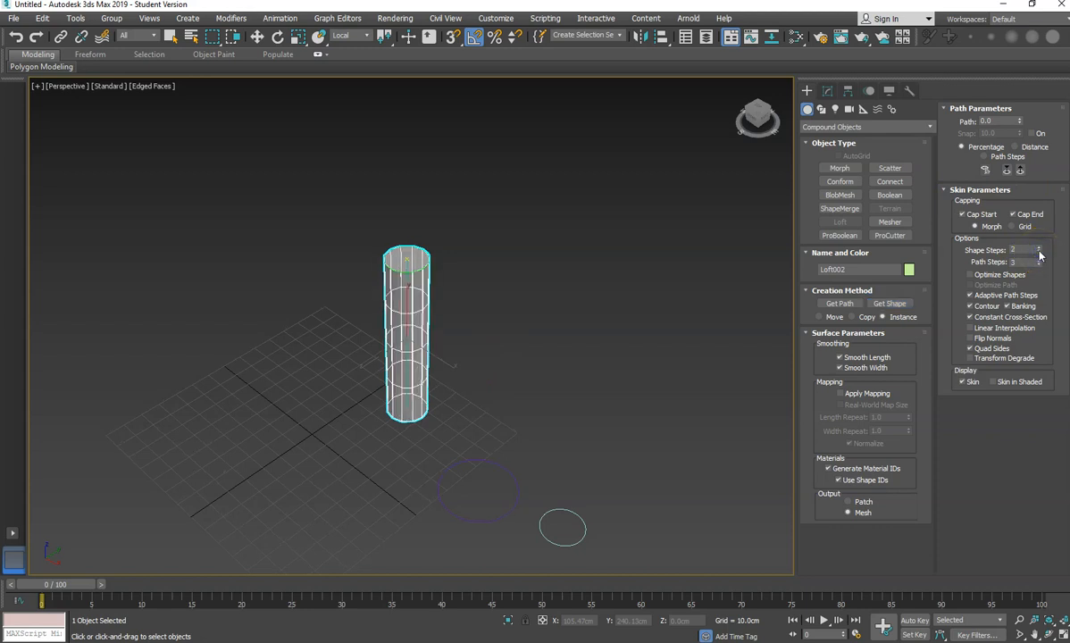
pyautogui.click(1040, 255)
pyautogui.scroll(3, 513, 367)
pyautogui.moveTo(513, 367); pyautogui.dragTo(553, 305, button='middle')
pyautogui.scroll(-3, 553, 305)
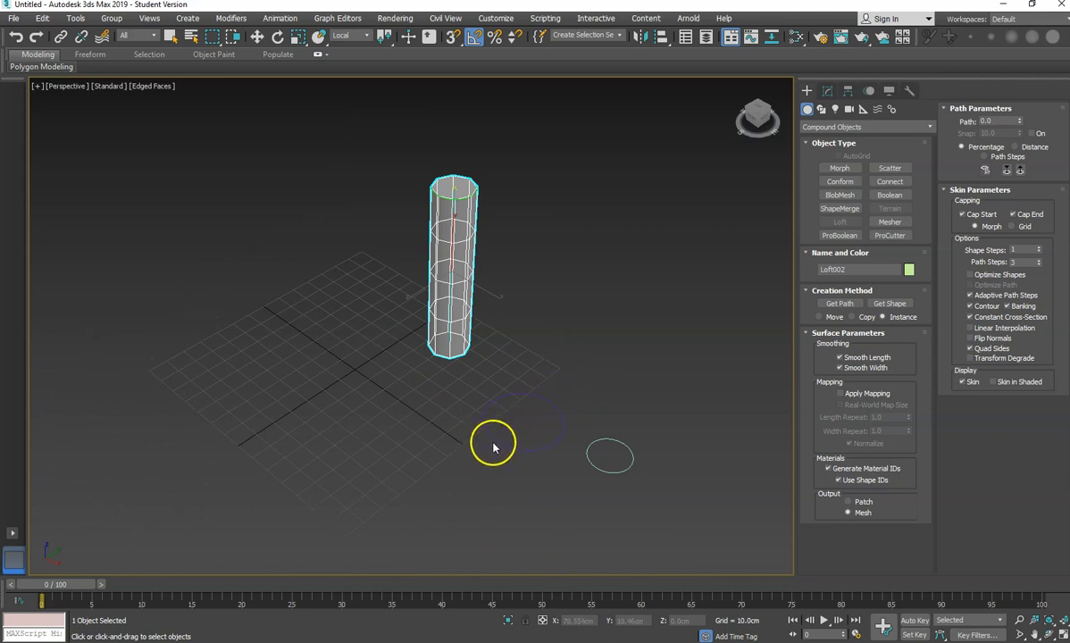
# - Lower the loft's Path Steps to 1, raise them to 2, and inspect the divisions along its height
pyautogui.click(1038, 265)
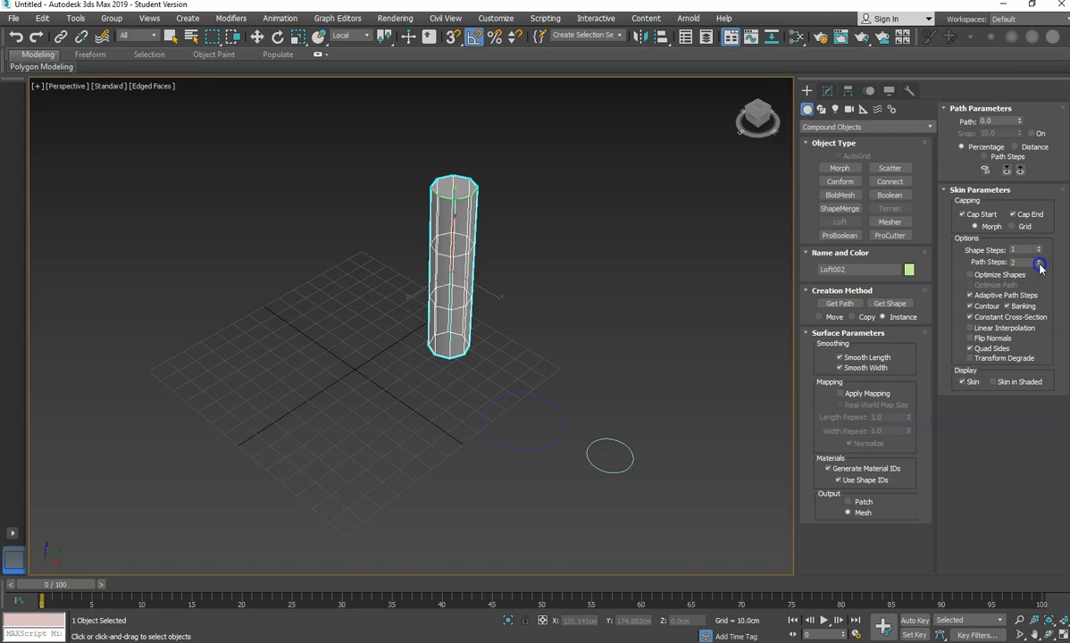
pyautogui.click(1040, 266)
pyautogui.moveTo(592, 289)
pyautogui.mouseDown(button='middle')
pyautogui.moveTo(539, 349)
pyautogui.moveTo(621, 287)
pyautogui.moveTo(609, 291)
pyautogui.mouseUp(button='middle')
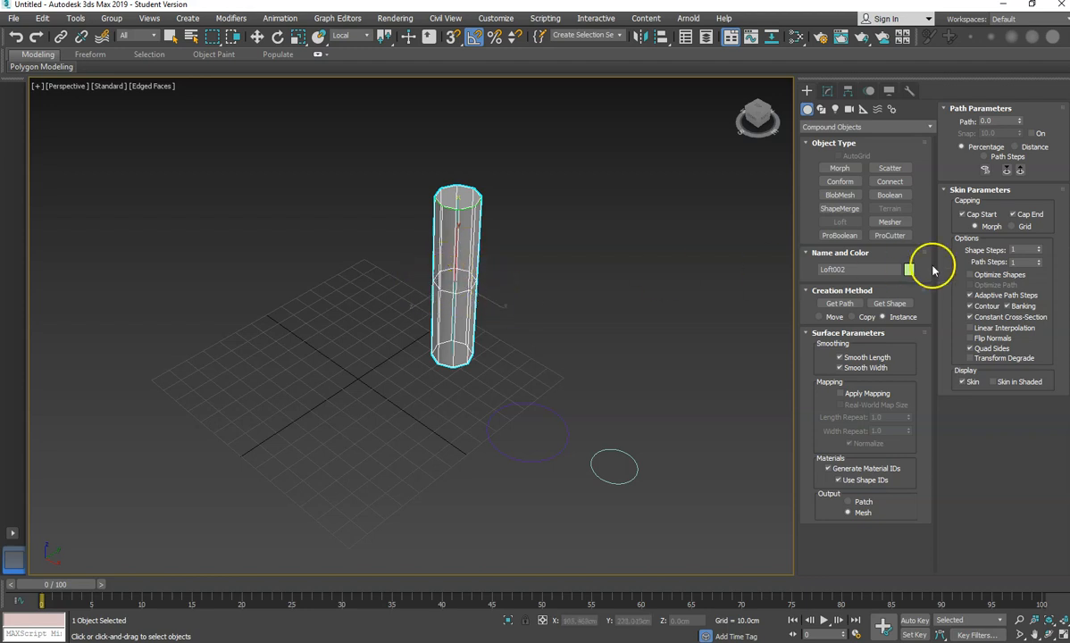
pyautogui.click(1039, 260)
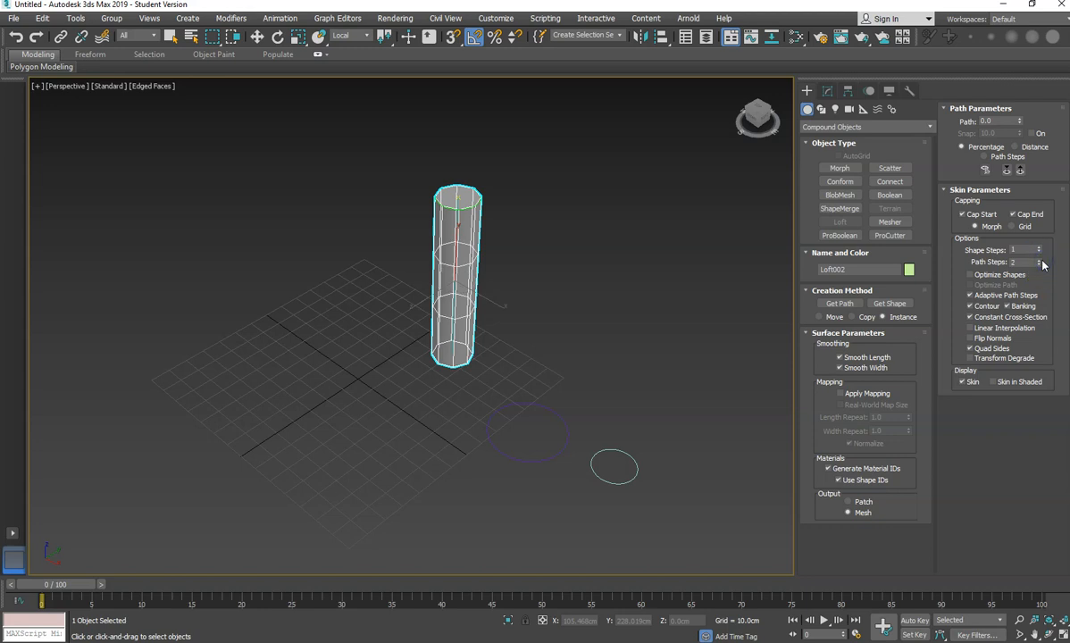
pyautogui.keyDown('alt'); pyautogui.moveTo(463, 268); pyautogui.dragTo(428, 312, button='middle'); pyautogui.keyUp('alt')
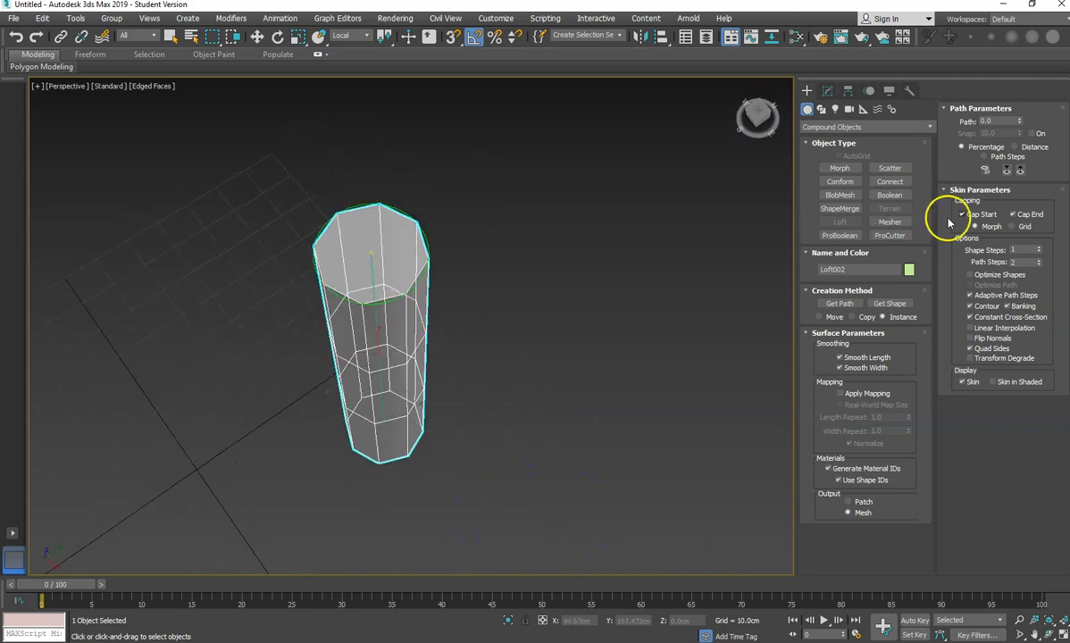
# - Try Shape Steps values from 4 down to 0 on the loft and settle on 3
pyautogui.click(1040, 249)
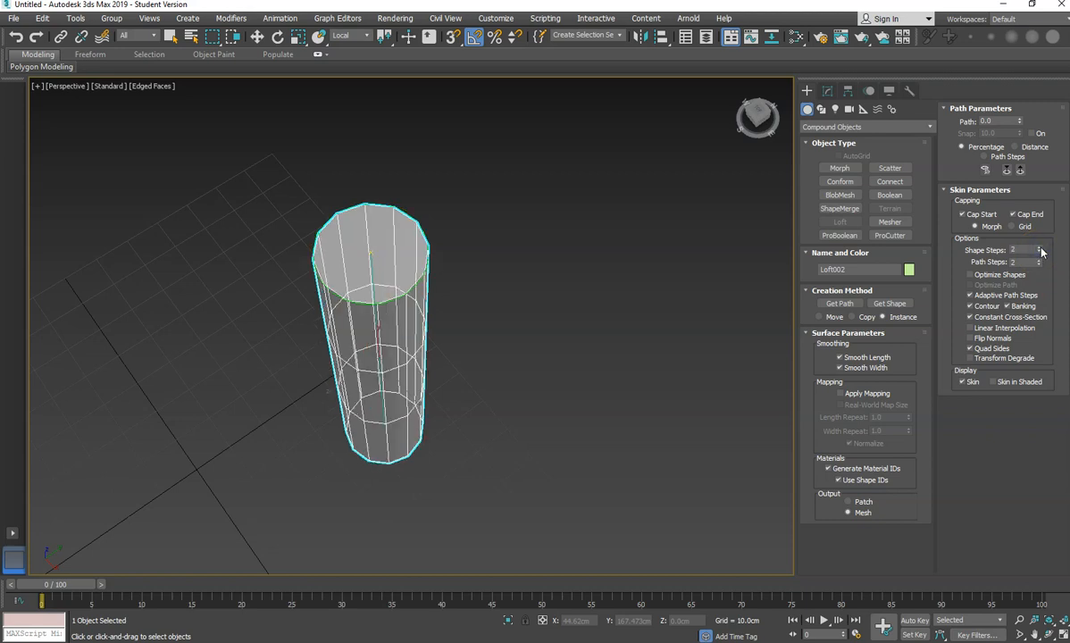
pyautogui.click(1039, 249)
pyautogui.click(1039, 249)
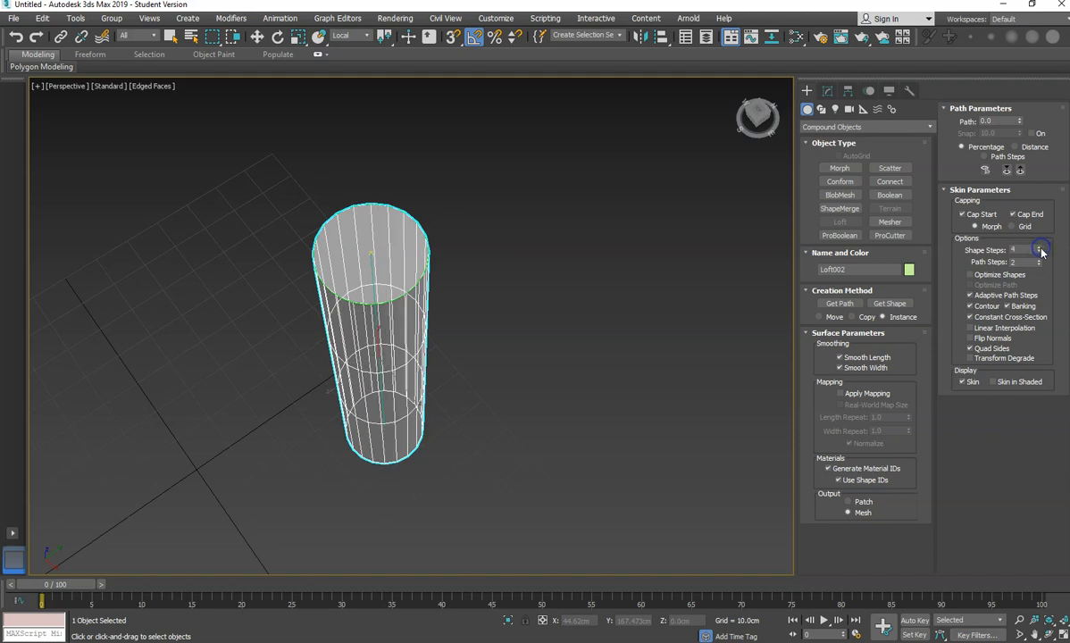
pyautogui.click(1040, 252)
pyautogui.click(1039, 254)
pyautogui.click(1039, 254)
pyautogui.click(1039, 253)
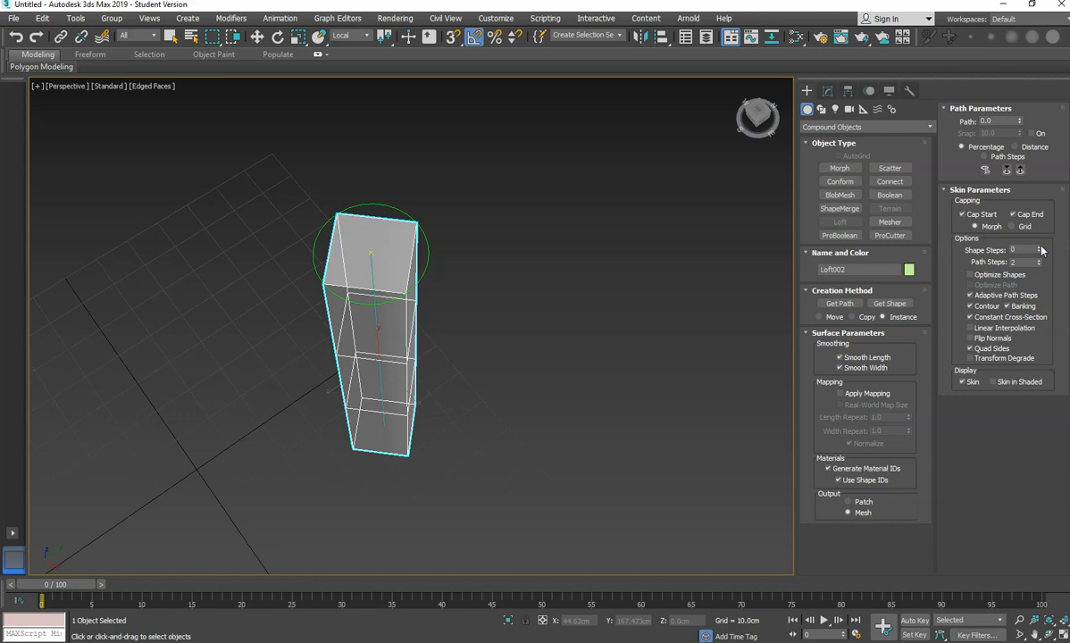
pyautogui.click(1039, 248)
pyautogui.click(1039, 247)
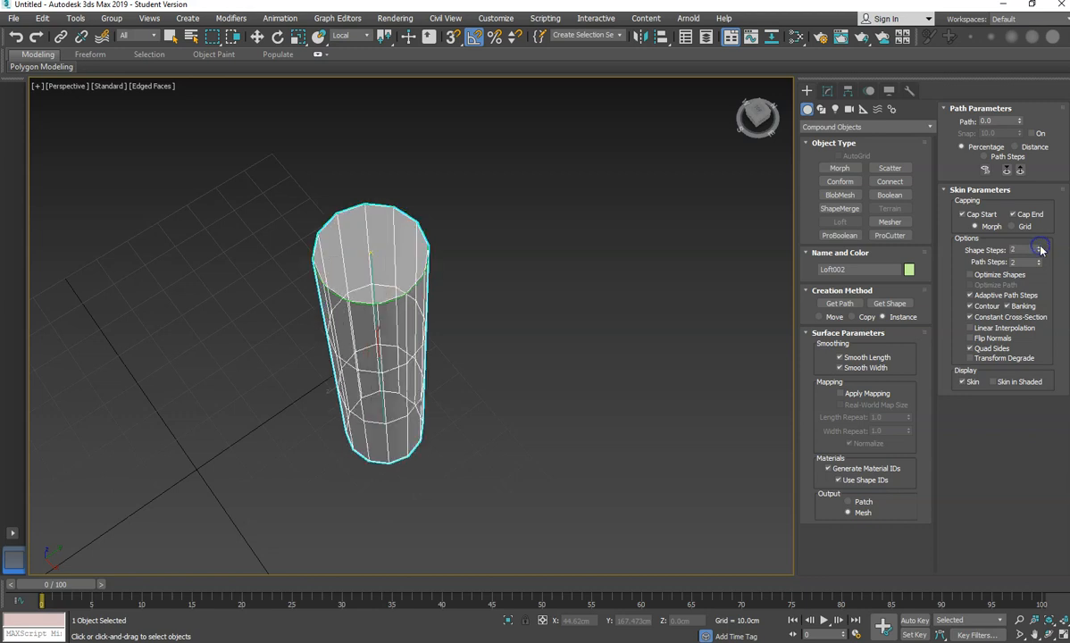
pyautogui.click(1040, 249)
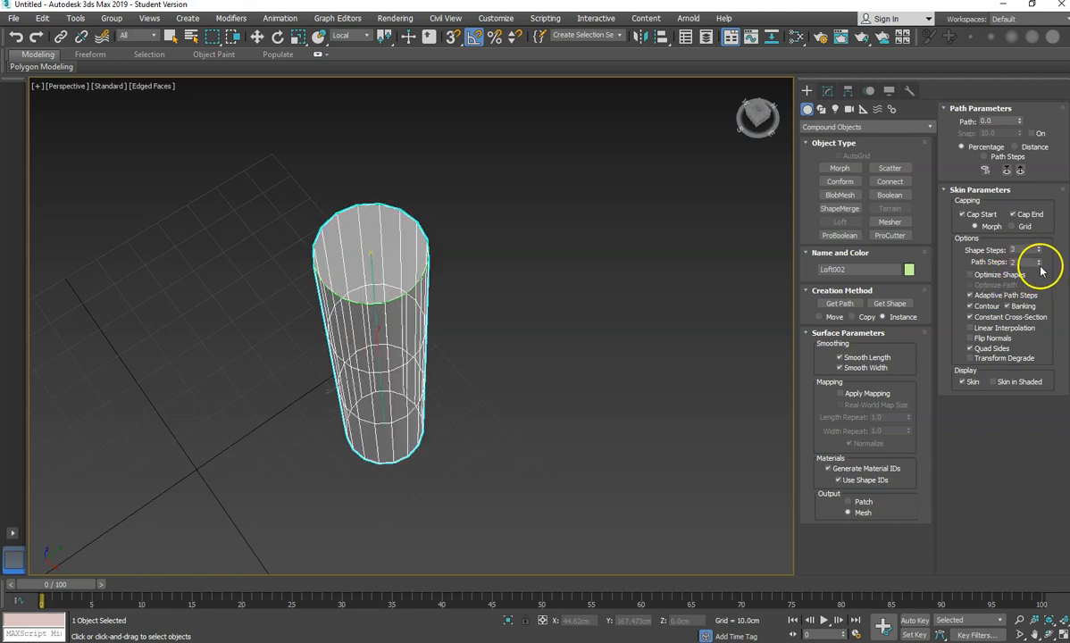
# - Set the loft's Path Steps to 1 and inspect the cylinder's divisions
pyautogui.keyDown('alt'); pyautogui.moveTo(411, 400); pyautogui.dragTo(432, 370, button='middle'); pyautogui.keyUp('alt')
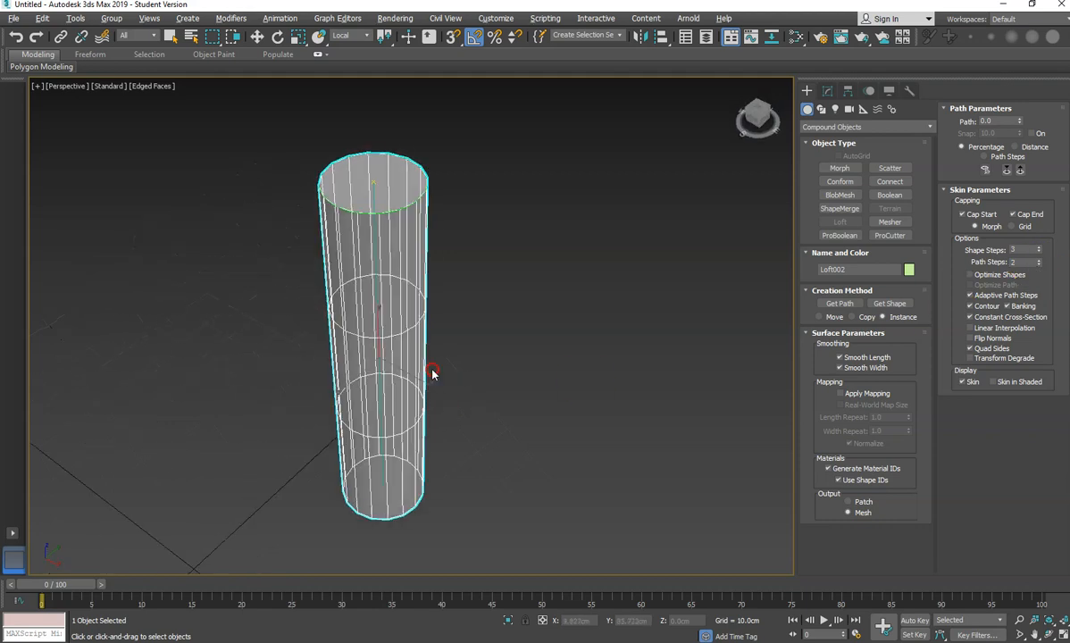
pyautogui.click(1038, 264)
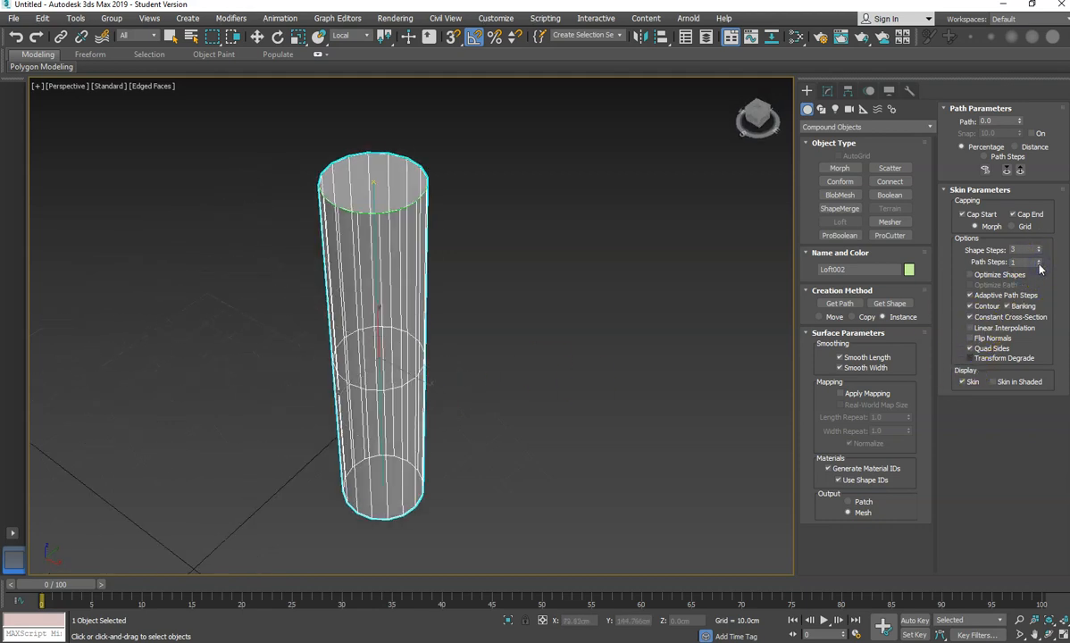
pyautogui.scroll(-3, 411, 375)
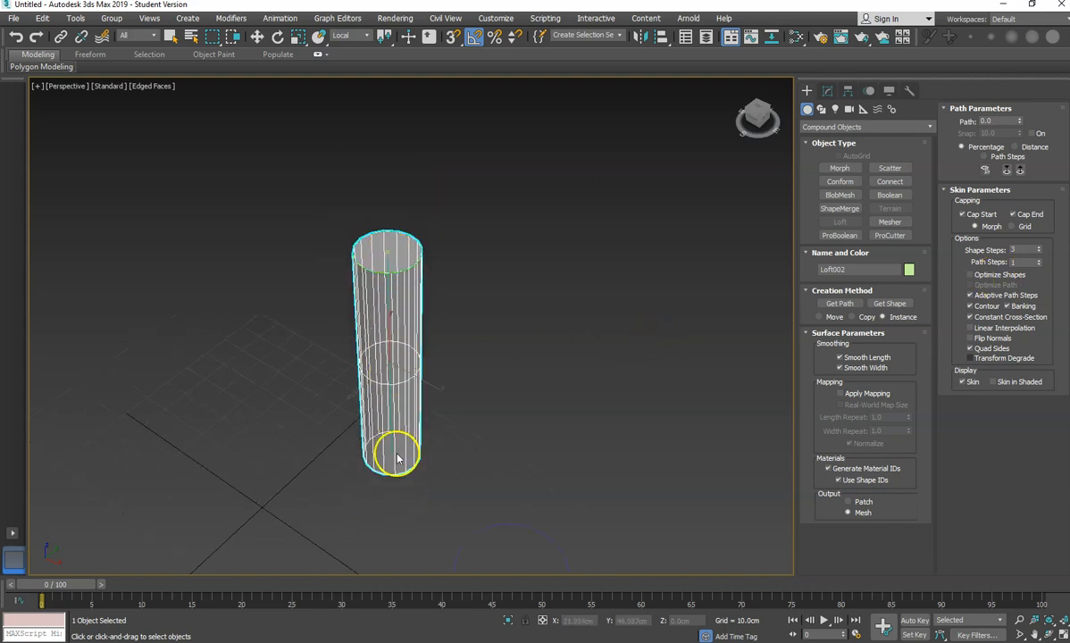
pyautogui.moveTo(487, 387); pyautogui.dragTo(474, 359, button='middle')
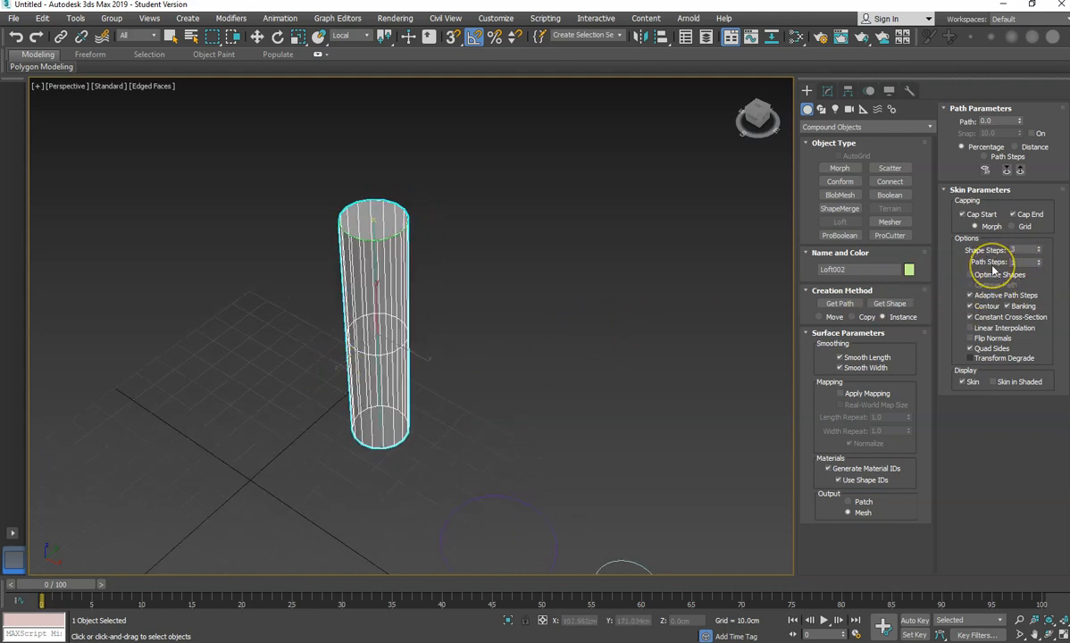
# - Collapse Surface Parameters and set the loft's Path position to 30 percent
pyautogui.click(817, 333)
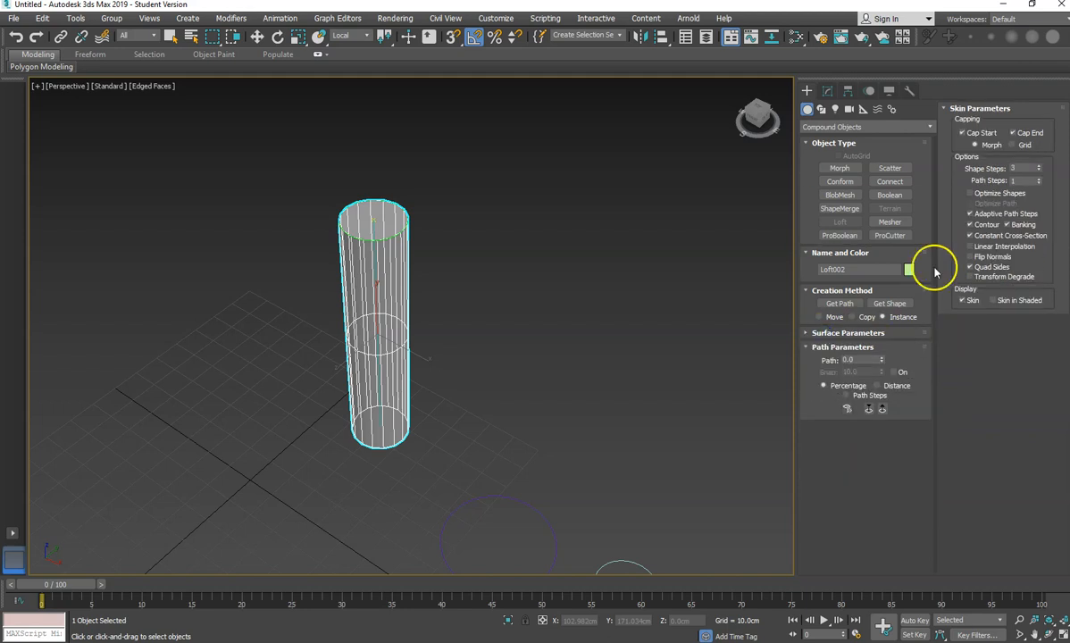
pyautogui.click(882, 359)
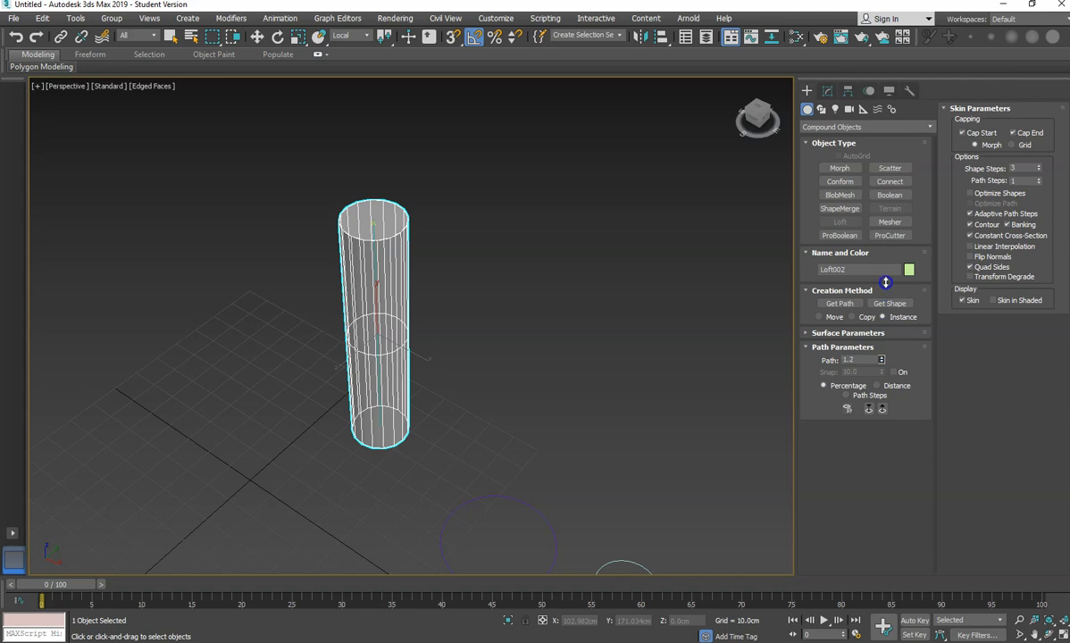
pyautogui.moveTo(887, 86); pyautogui.dragTo(941, 306)
pyautogui.moveTo(986, 376); pyautogui.dragTo(873, 636)
pyautogui.moveTo(715, 13); pyautogui.dragTo(842, 413)
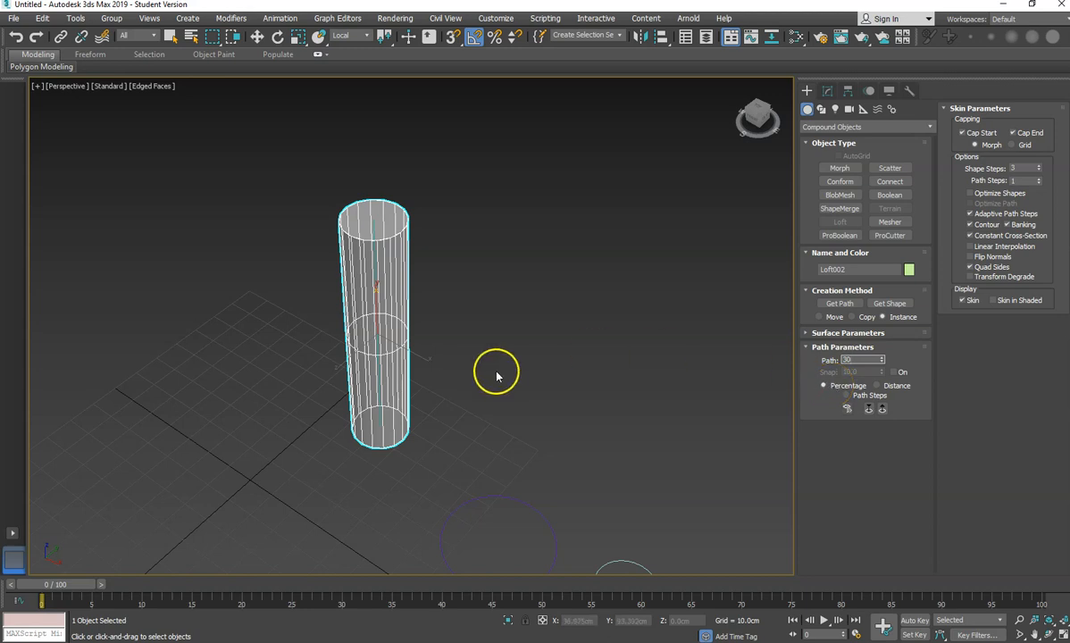
# - Get the larger circle as the loft's cross-section at the 30 percent path position and view the resulting form
pyautogui.click(889, 304)
pyautogui.moveTo(747, 380); pyautogui.dragTo(675, 320, button='middle')
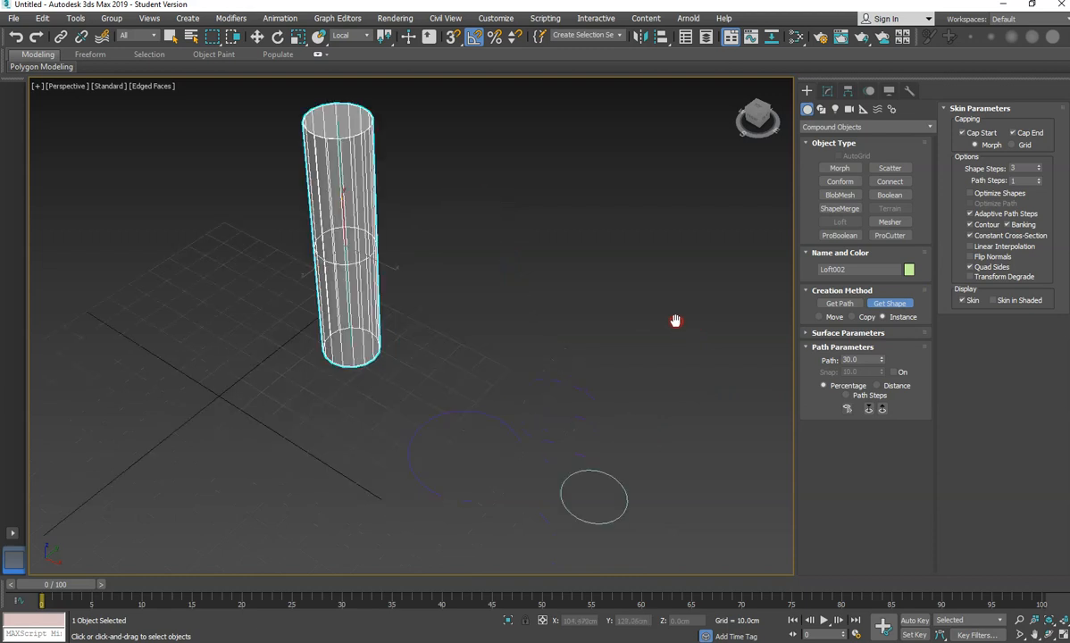
pyautogui.click(519, 439)
pyautogui.moveTo(436, 316)
pyautogui.keyDown('alt'); pyautogui.mouseDown(button='middle')
pyautogui.moveTo(289, 291)
pyautogui.moveTo(468, 332)
pyautogui.moveTo(499, 299)
pyautogui.moveTo(447, 299)
pyautogui.moveTo(475, 327)
pyautogui.moveTo(443, 337)
pyautogui.moveTo(500, 301)
pyautogui.moveTo(493, 316)
pyautogui.mouseUp(button='middle'); pyautogui.keyUp('alt')
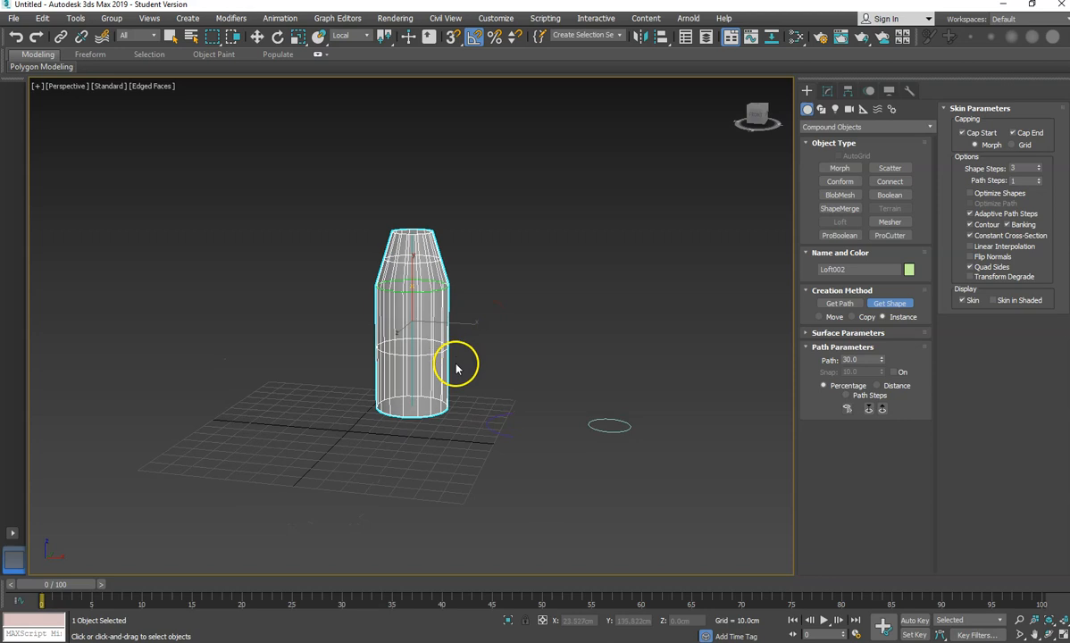
# - Set the Path Steps of the two-section loft to 2
pyautogui.scroll(3, 489, 315)
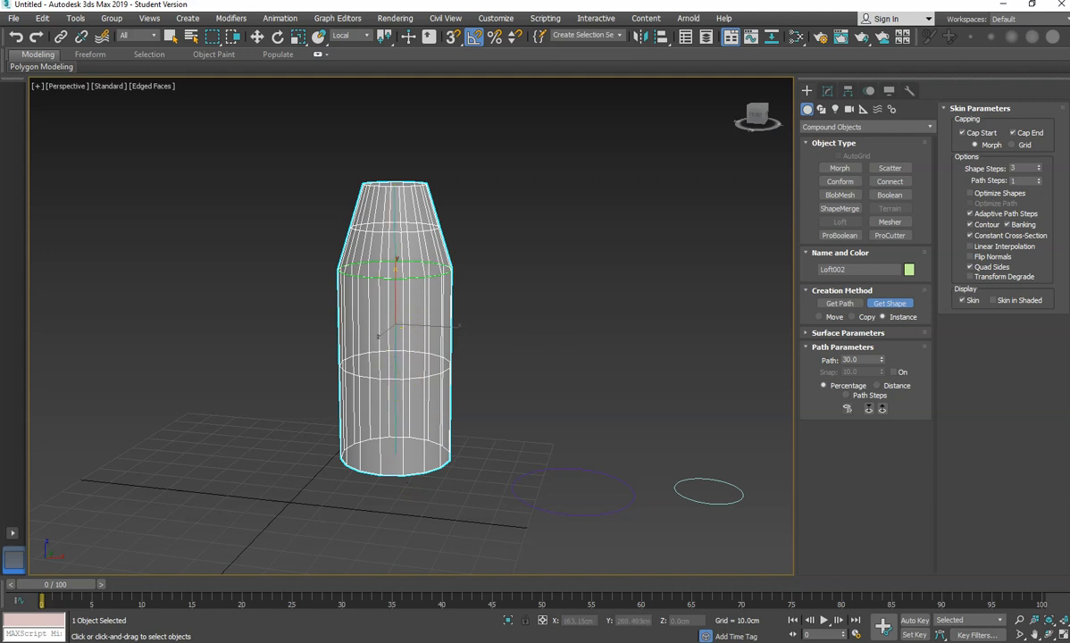
pyautogui.click(1038, 179)
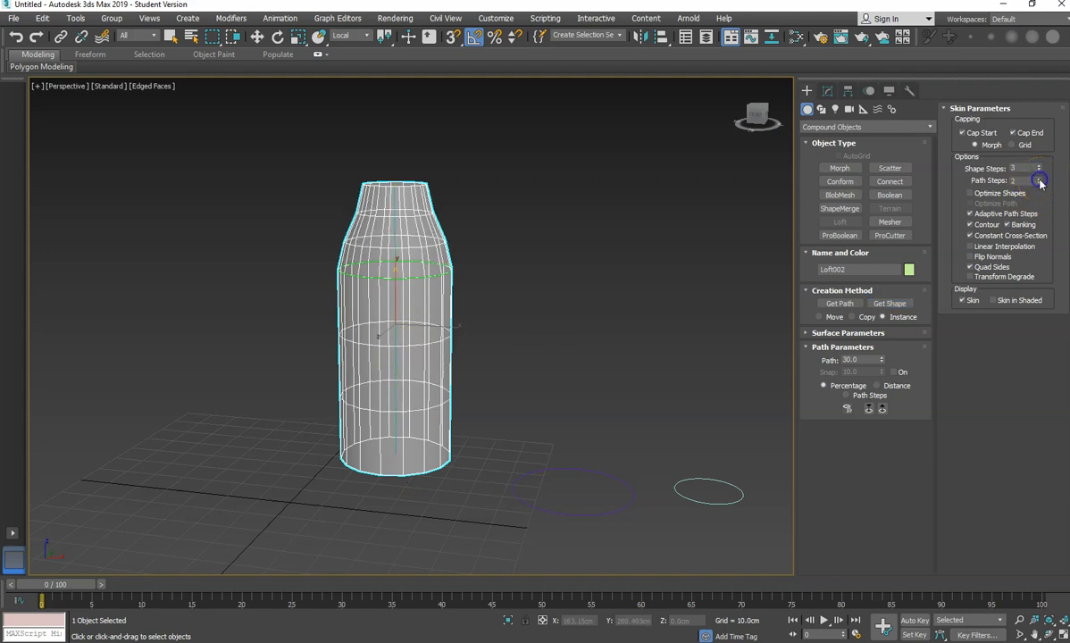
# - Try the loft with 3 Path Steps and return the value to 2
pyautogui.click(1038, 178)
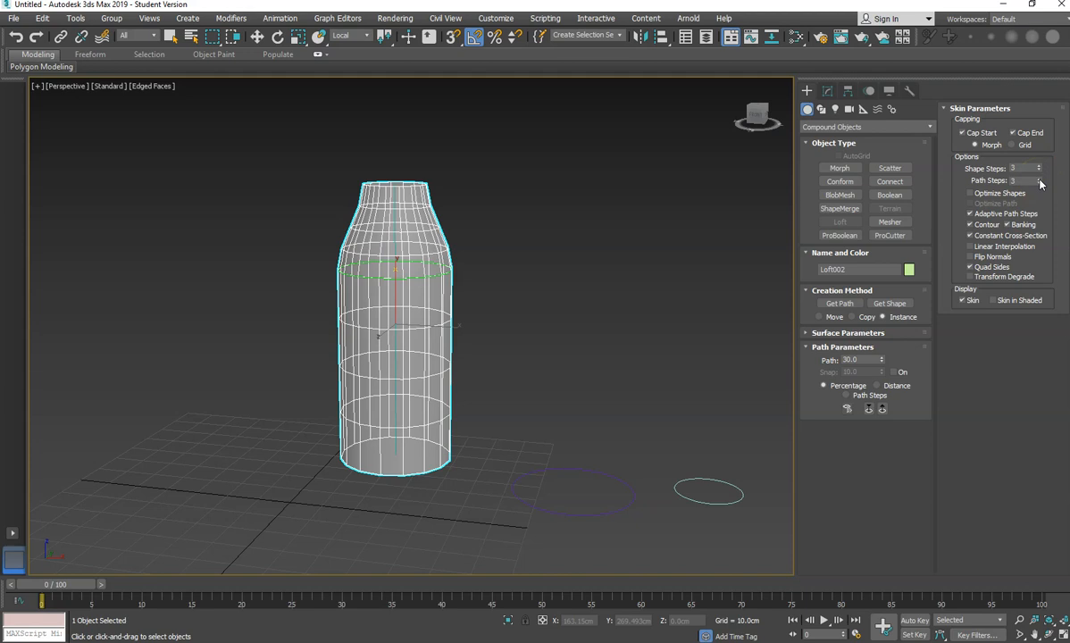
pyautogui.click(1038, 183)
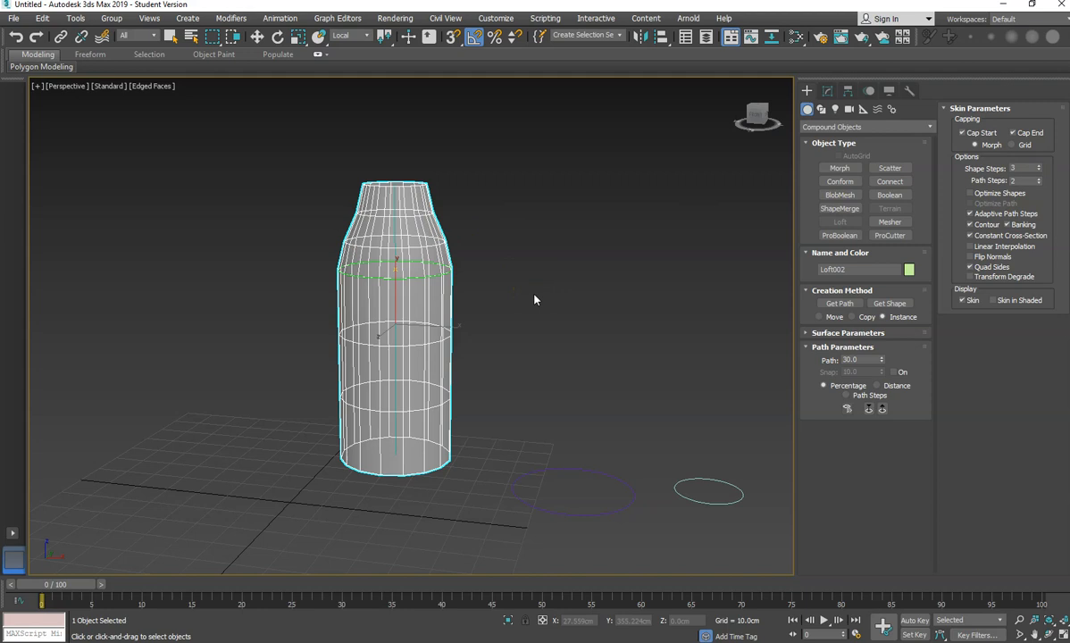
# - Move the bottle-shaped loft away from the vertical path line and circles
pyautogui.keyDown('alt'); pyautogui.moveTo(527, 295); pyautogui.dragTo(425, 276, button='middle'); pyautogui.keyUp('alt')
pyautogui.click(257, 36)
pyautogui.moveTo(404, 266); pyautogui.dragTo(501, 326)
pyautogui.keyDown('alt'); pyautogui.moveTo(501, 326); pyautogui.dragTo(541, 220, button='middle'); pyautogui.keyUp('alt')
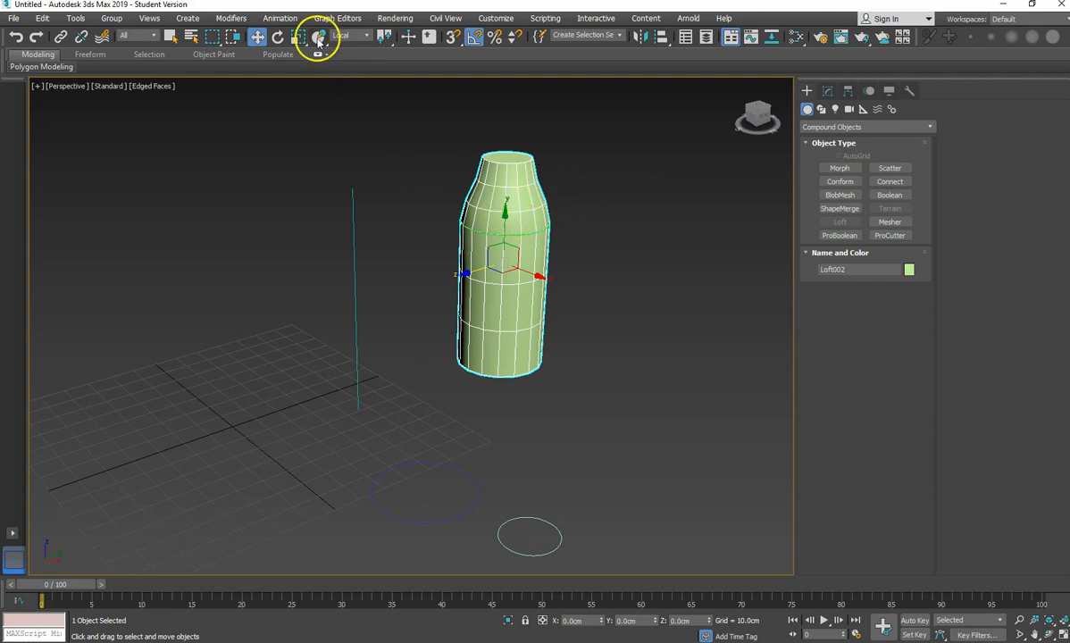
# - Bring up the selected loft's modify parameters with more room, keep Path Steps at 2 and set Shape Steps to 4
pyautogui.click(568, 198)
pyautogui.click(531, 203)
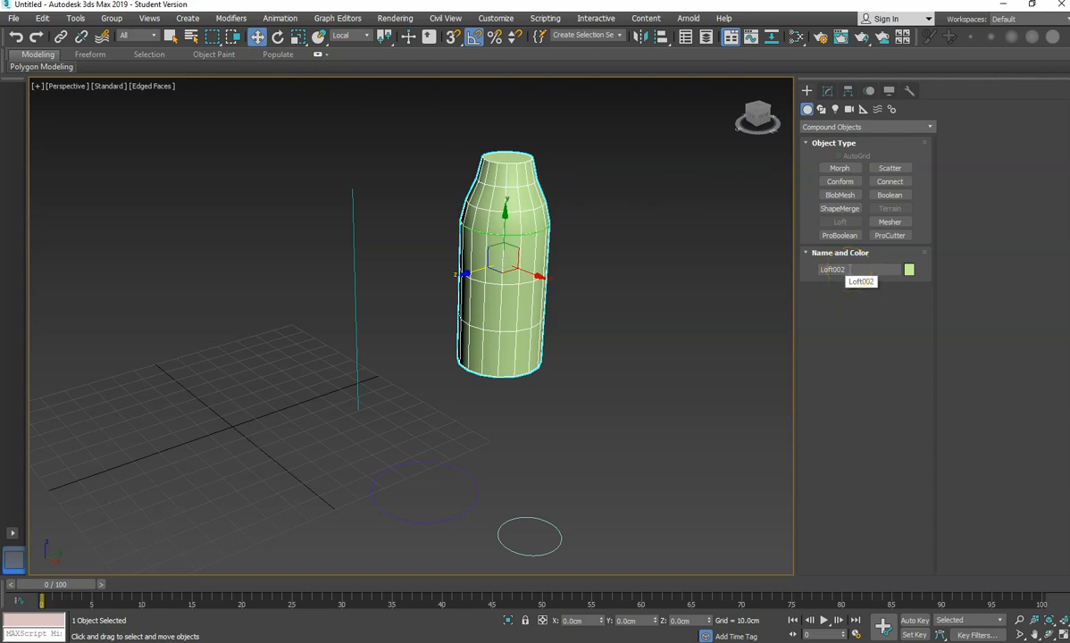
pyautogui.click(828, 91)
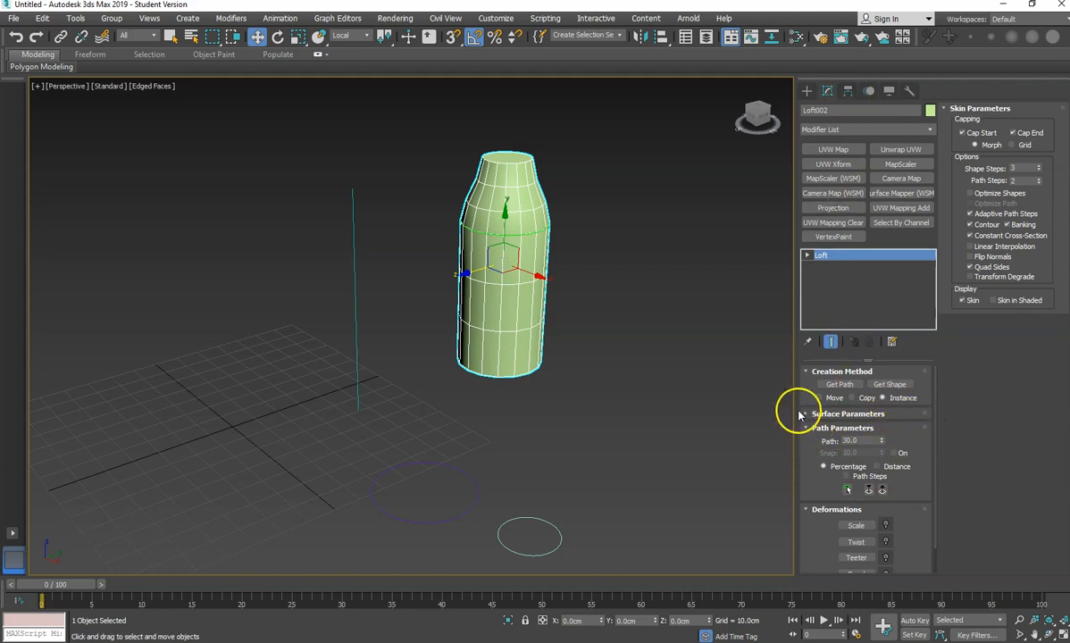
pyautogui.moveTo(794, 391); pyautogui.dragTo(695, 393)
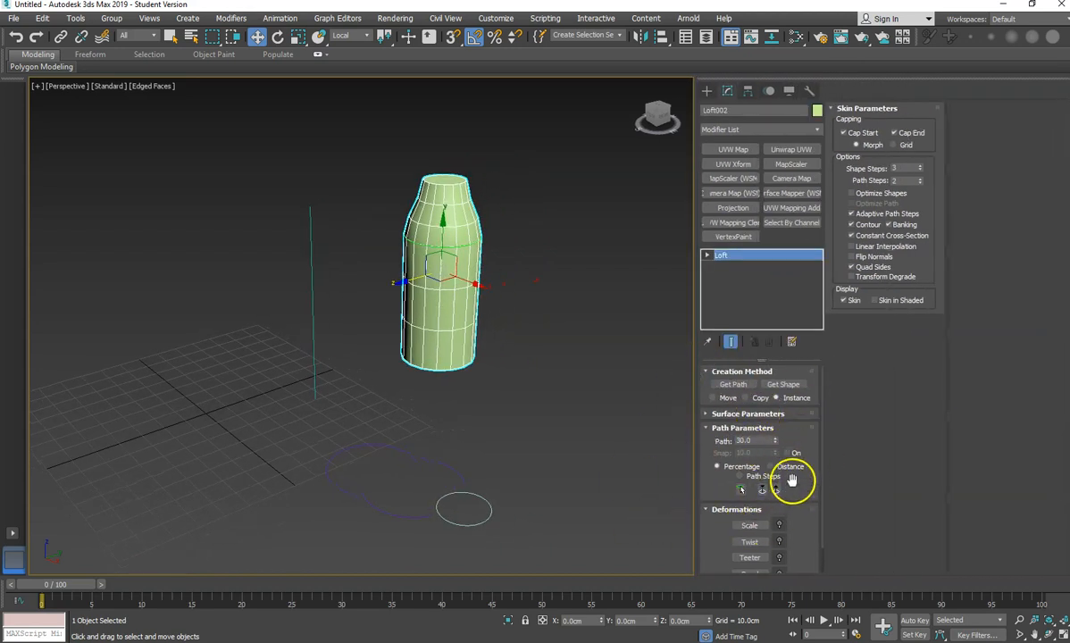
pyautogui.click(919, 183)
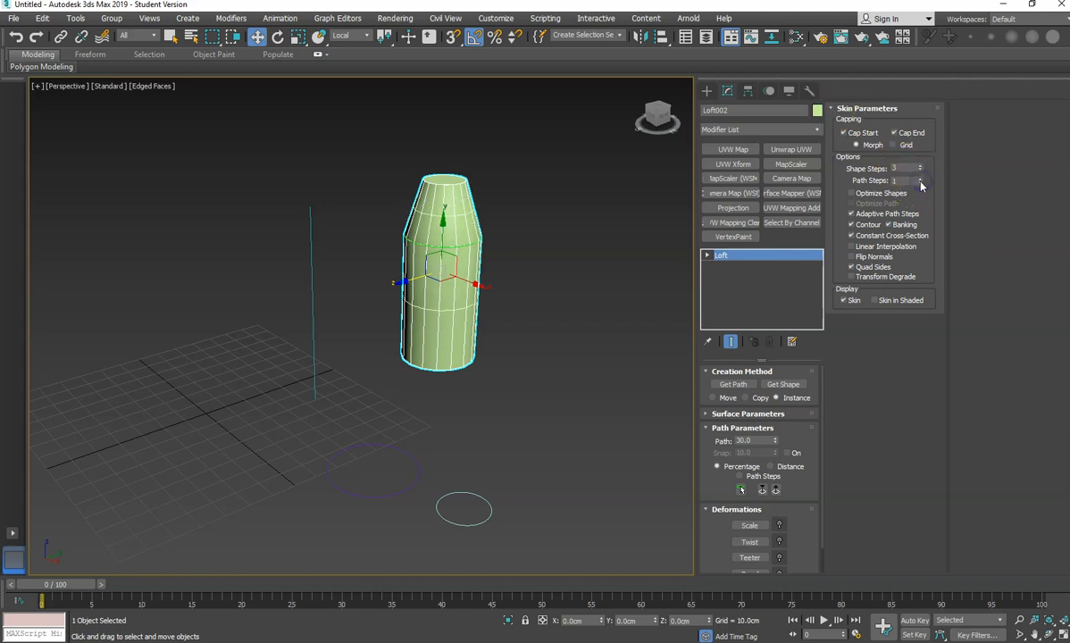
pyautogui.click(921, 178)
pyautogui.click(921, 166)
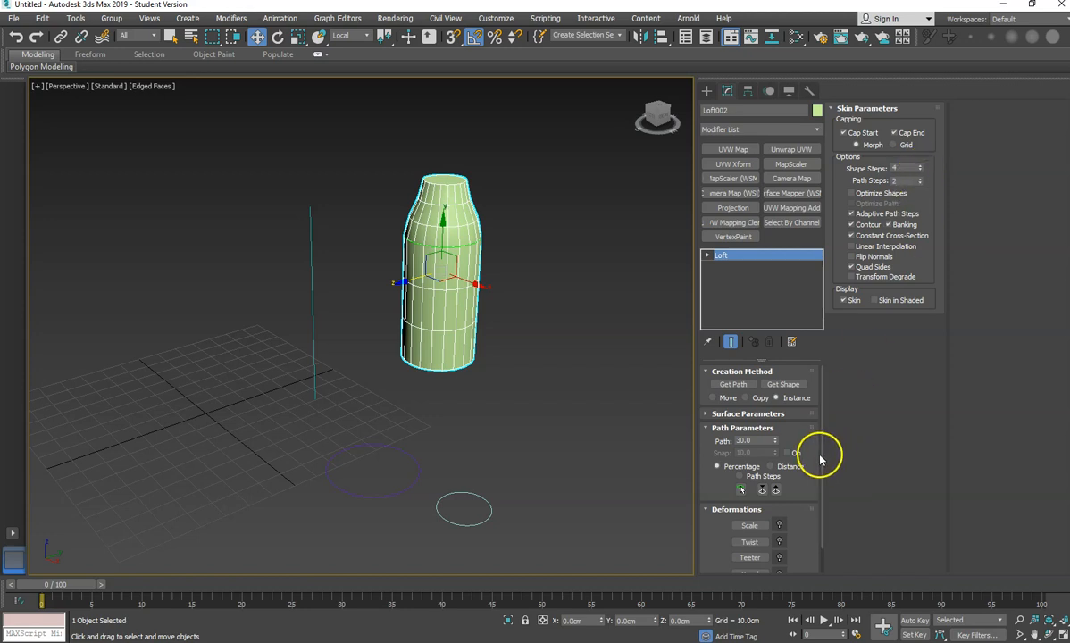
# - Open the loft's Scale deformation and lower the curve's start control point to about 9 percent
pyautogui.scroll(-1, 797, 456)
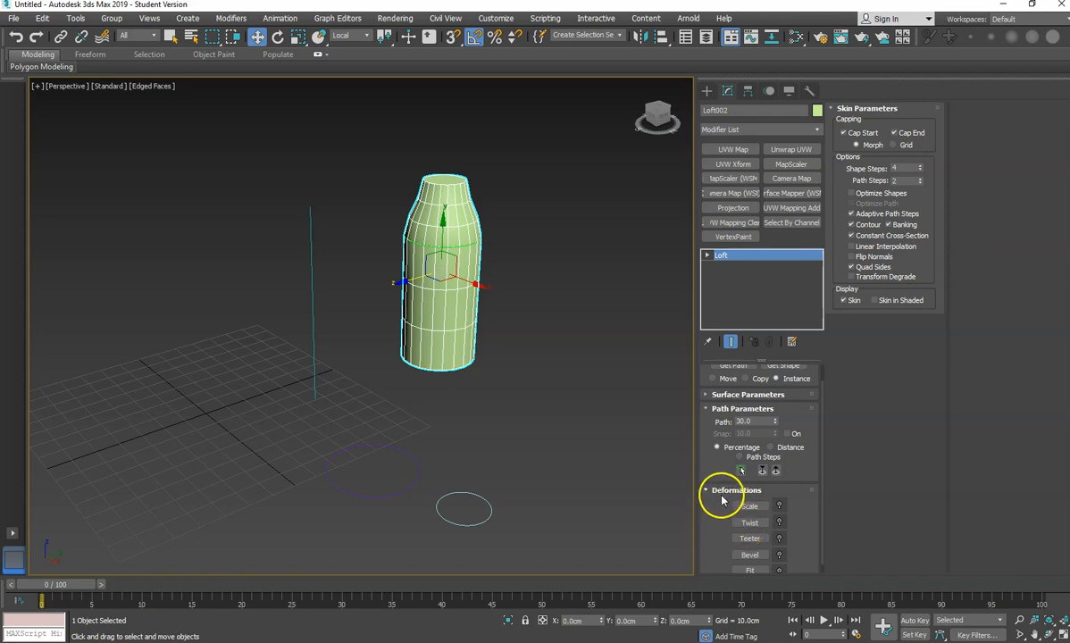
pyautogui.scroll(-1, 720, 513)
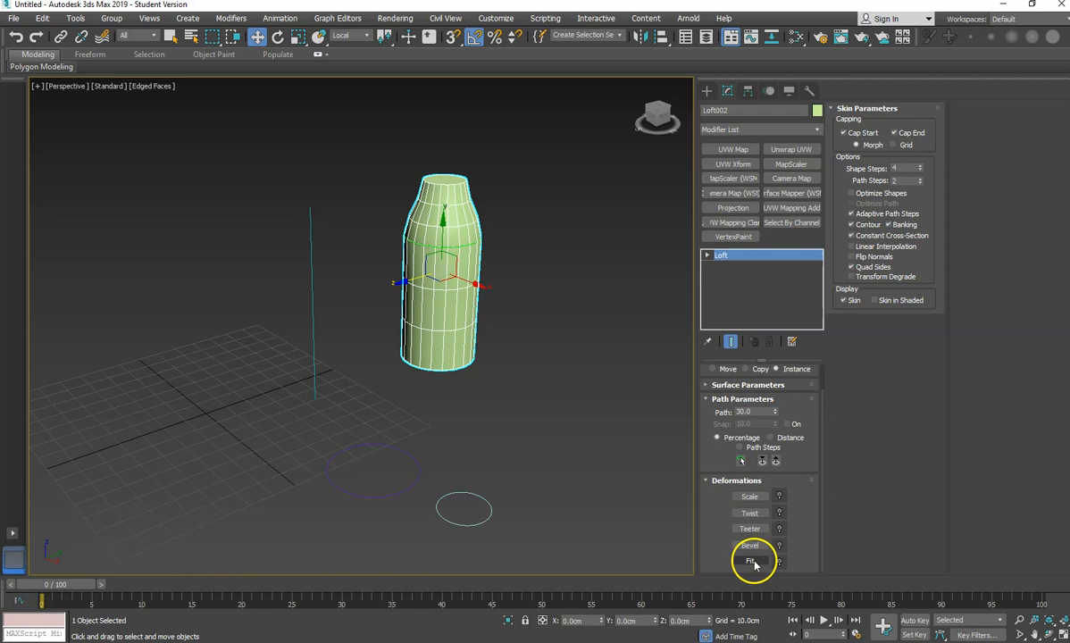
pyautogui.click(754, 502)
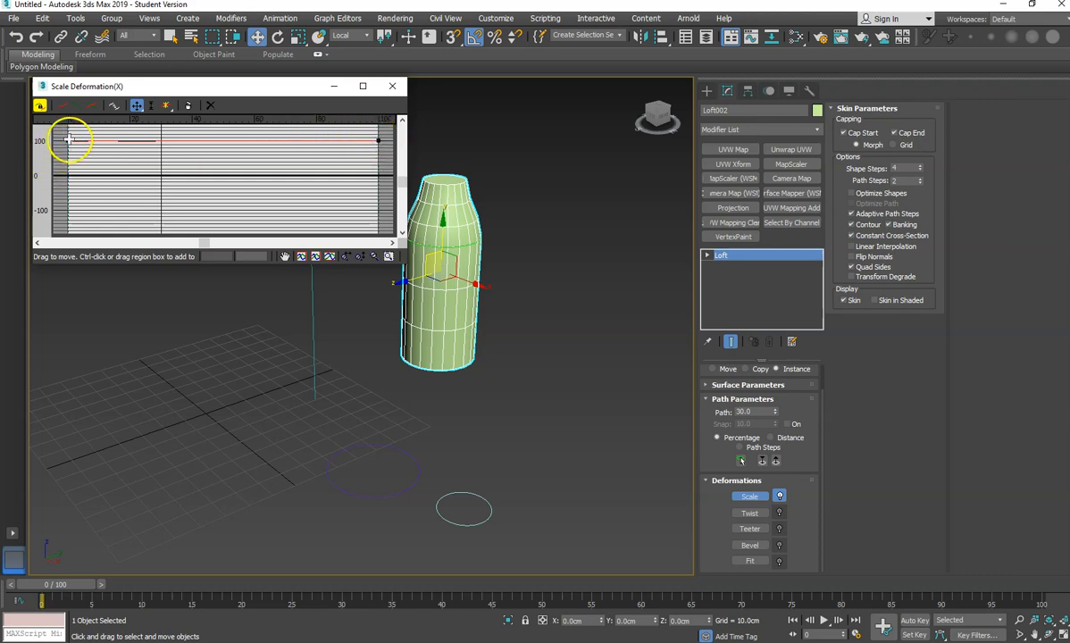
pyautogui.click(136, 107)
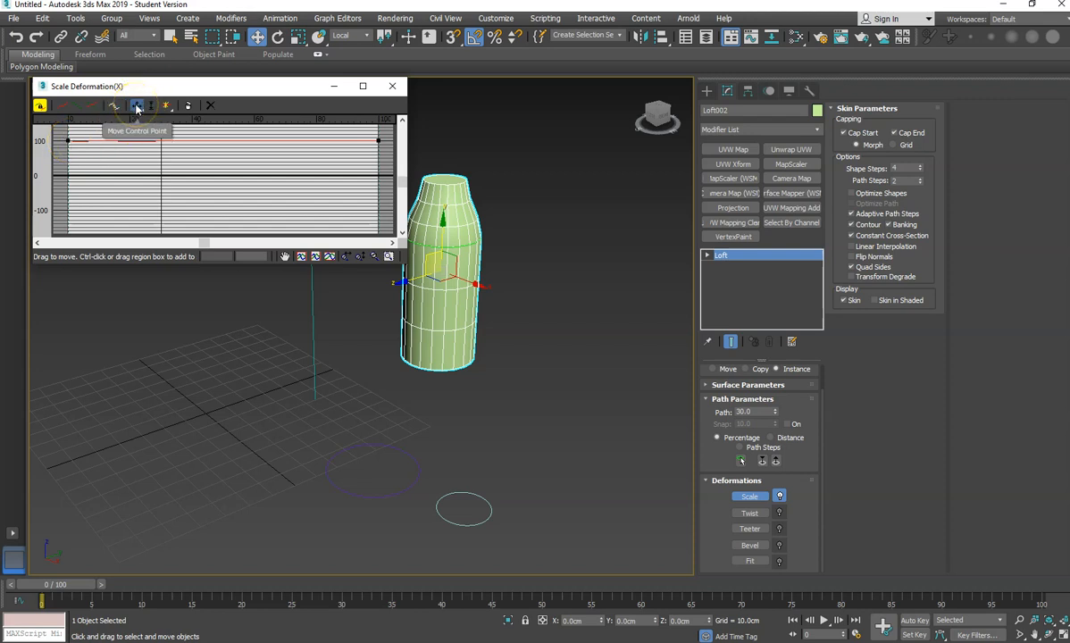
pyautogui.click(66, 141)
pyautogui.moveTo(66, 142); pyautogui.dragTo(68, 185)
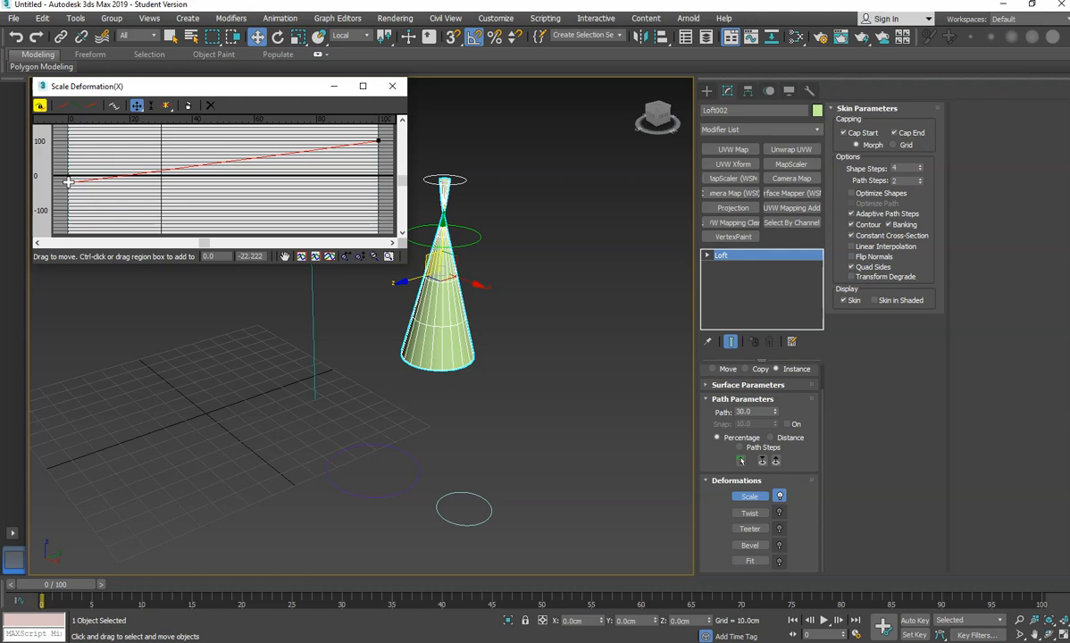
pyautogui.moveTo(442, 238); pyautogui.dragTo(539, 333, button='middle')
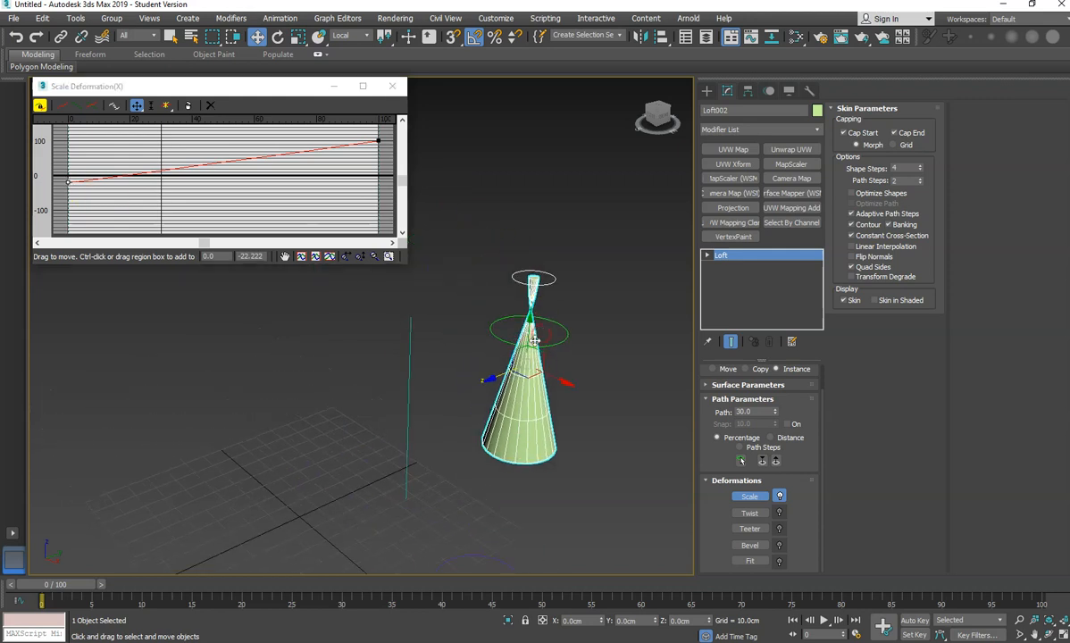
pyautogui.scroll(3, 534, 340)
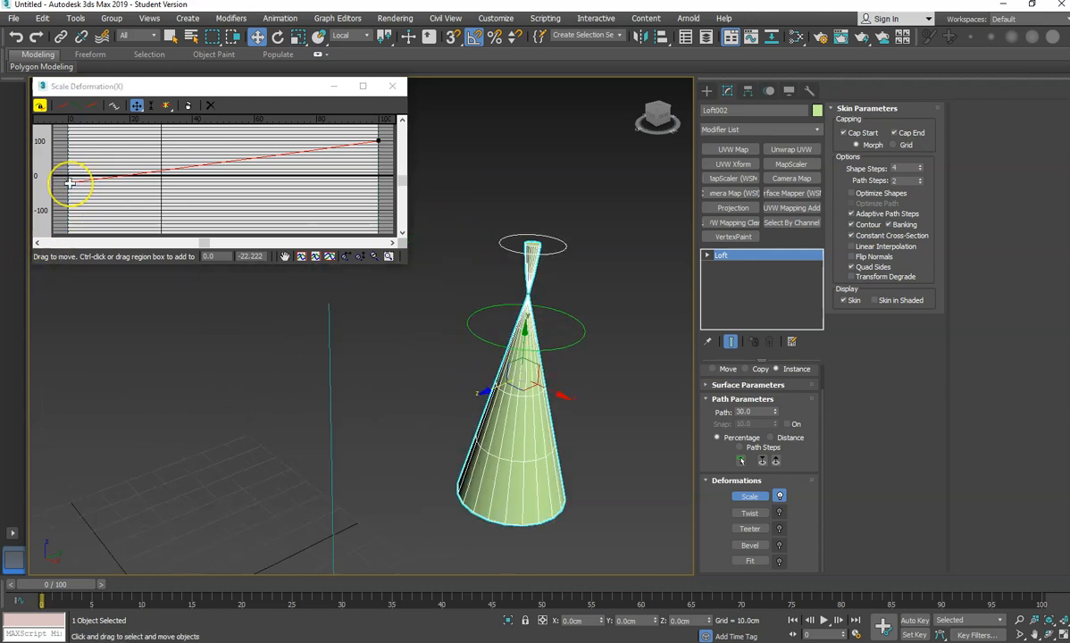
pyautogui.moveTo(69, 182)
pyautogui.mouseDown()
pyautogui.moveTo(71, 167)
pyautogui.moveTo(67, 175)
pyautogui.mouseUp()
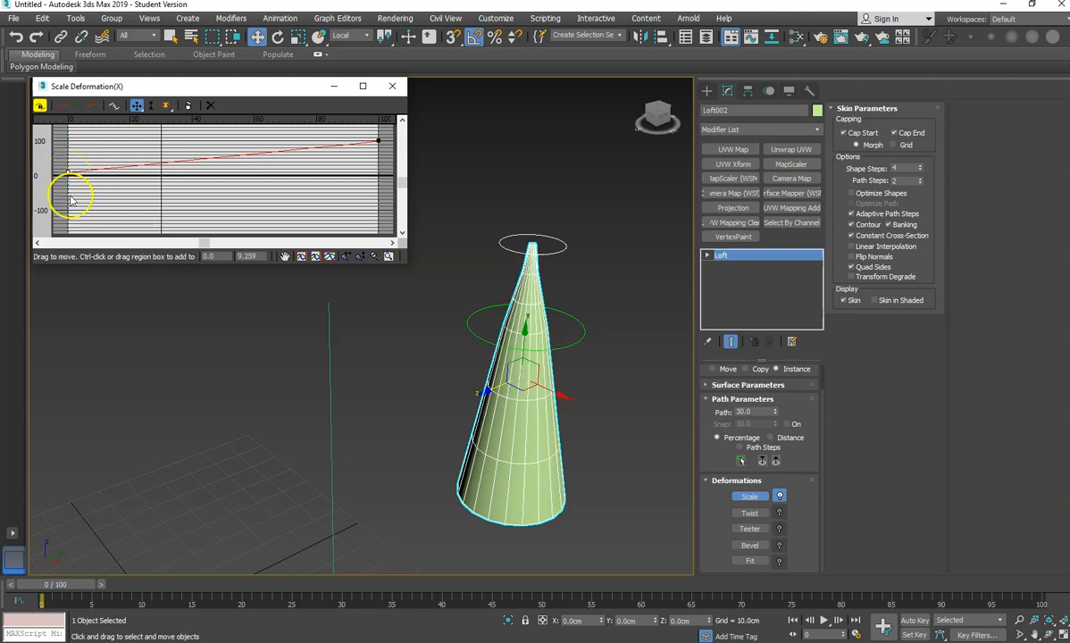
# - Convert the scale curve's start point to Bezier-Corner and pull its handle down to make the loft's profile concave
pyautogui.rightClick(67, 173)
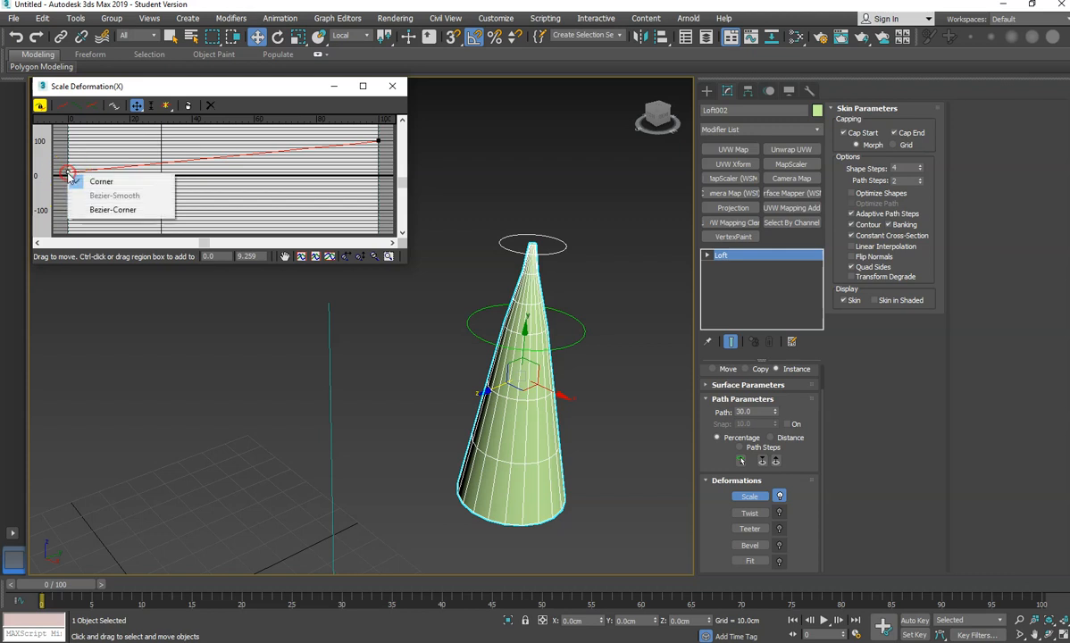
pyautogui.click(102, 210)
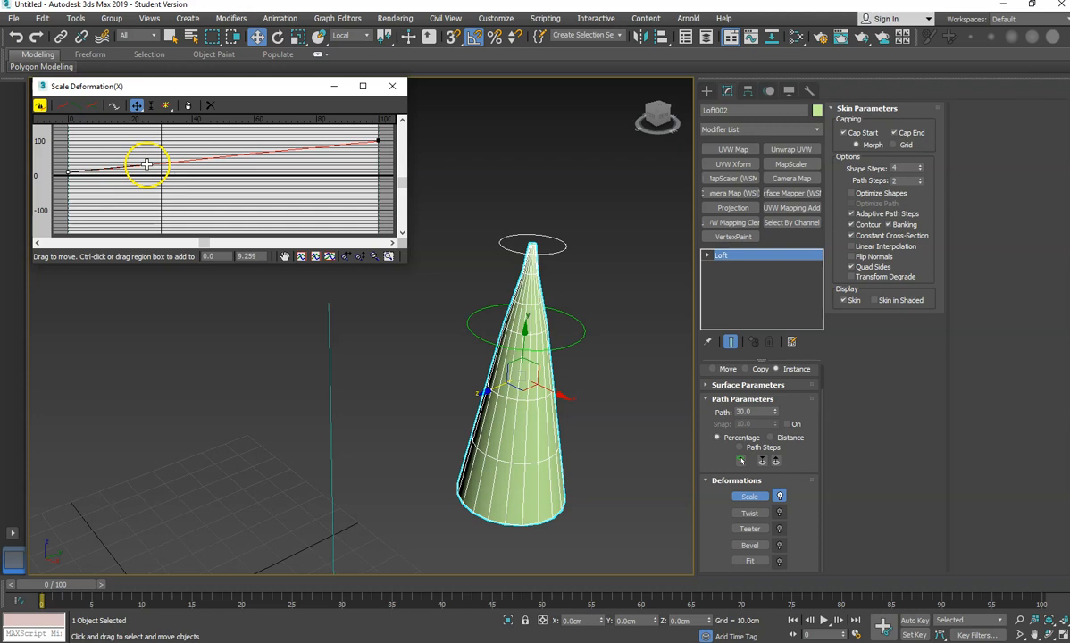
pyautogui.moveTo(148, 162)
pyautogui.mouseDown()
pyautogui.moveTo(149, 132)
pyautogui.moveTo(150, 208)
pyautogui.moveTo(153, 179)
pyautogui.mouseUp()
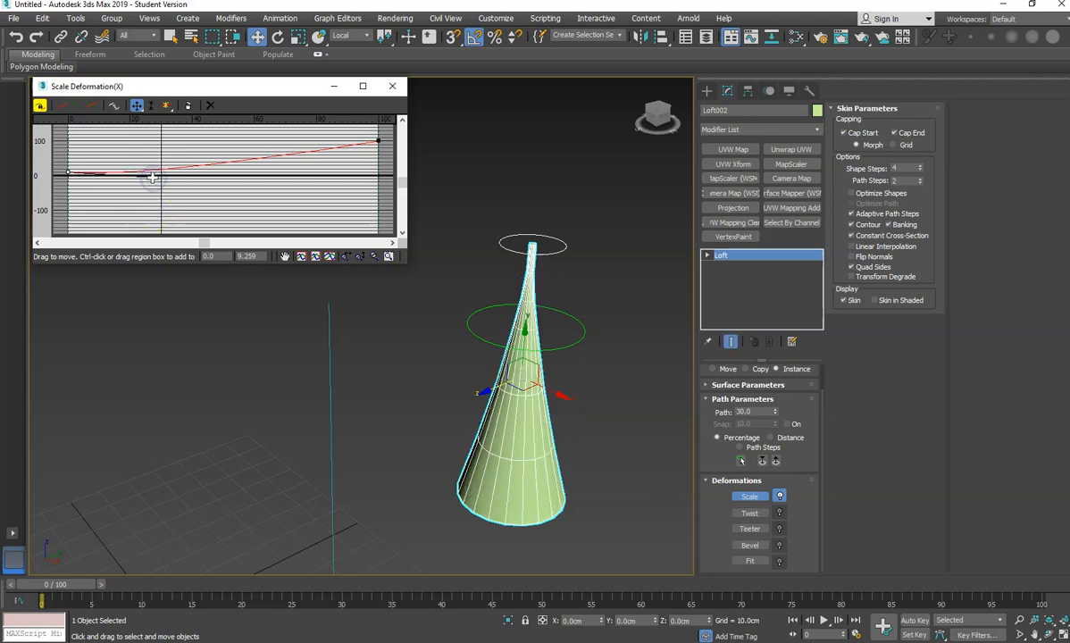
# - Try pulling the start point's handle steeply upward to bulge the loft in an enlarged graph, and undo the handle changes
pyautogui.moveTo(153, 179); pyautogui.dragTo(147, 109)
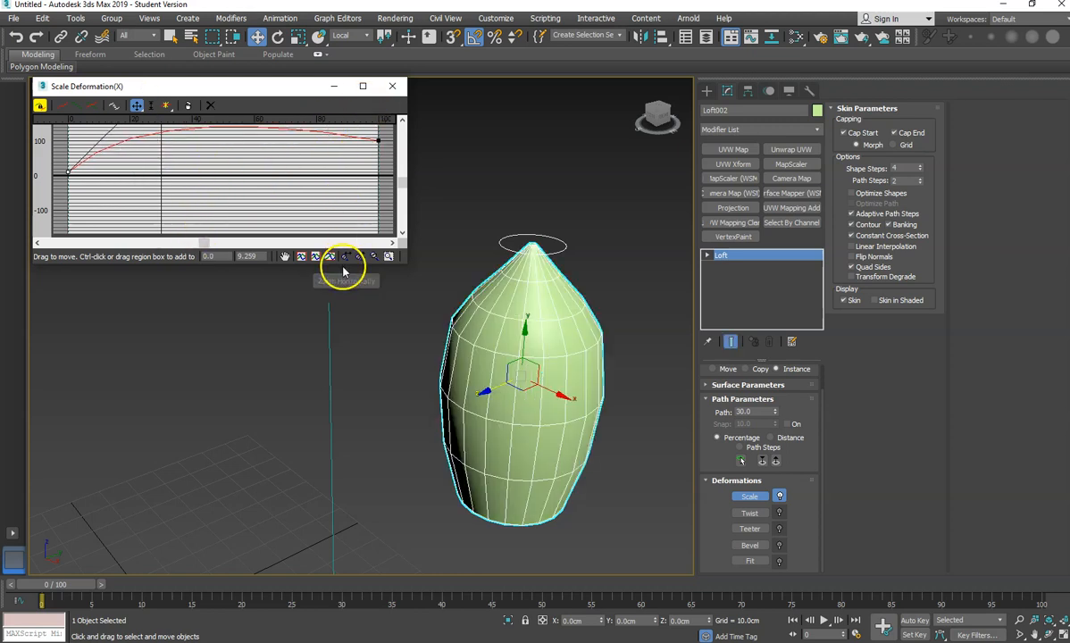
pyautogui.moveTo(400, 264); pyautogui.dragTo(421, 437)
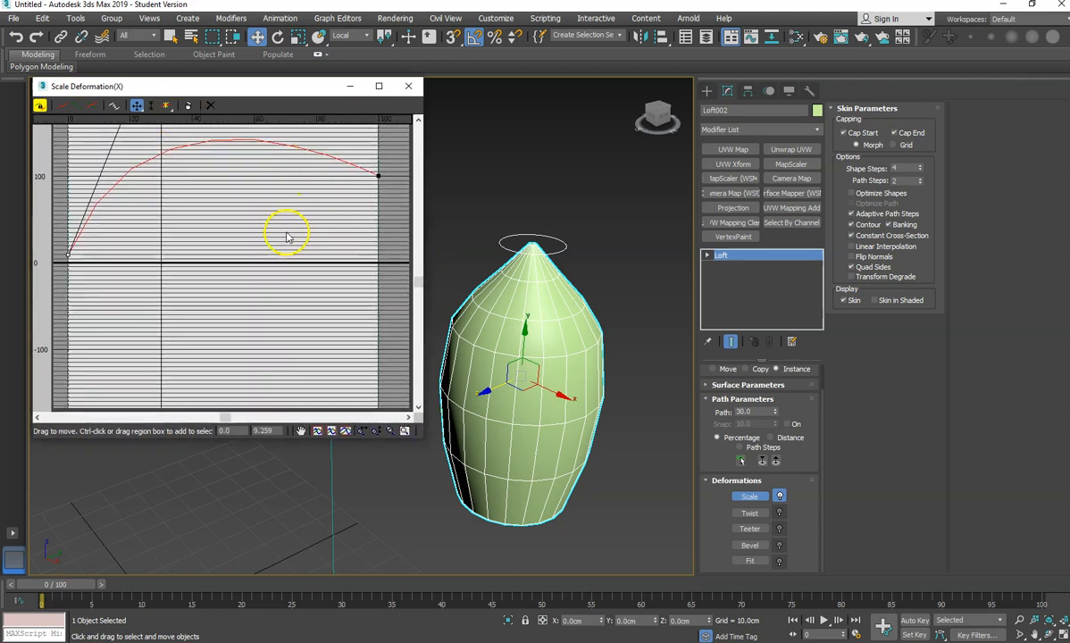
pyautogui.moveTo(418, 293); pyautogui.dragTo(418, 236)
pyautogui.moveTo(147, 176); pyautogui.dragTo(140, 109)
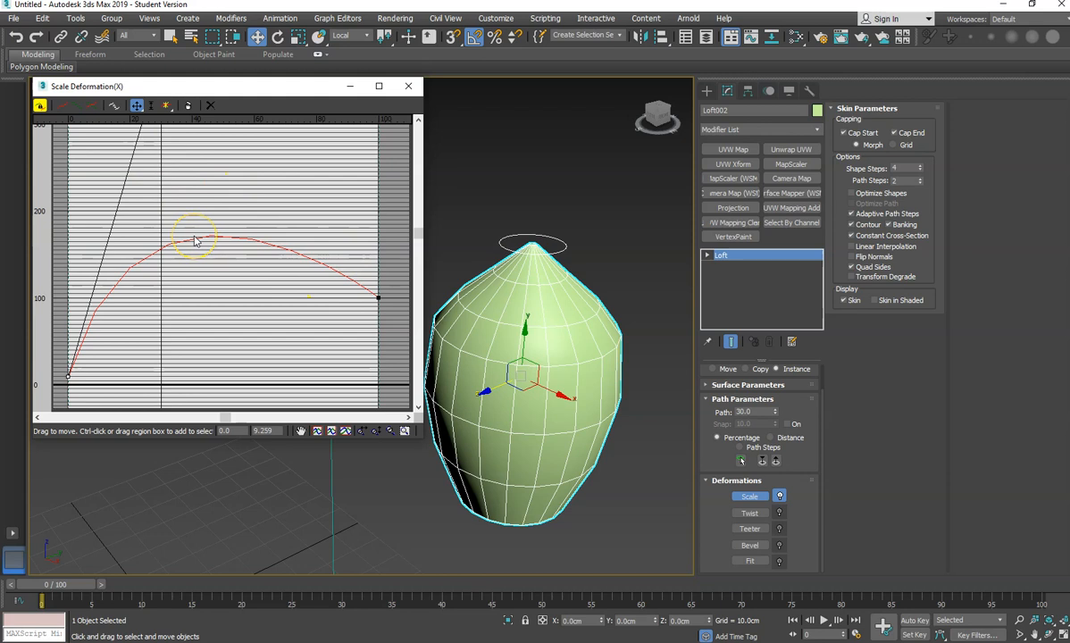
pyautogui.hotkey('ctrl', 'z')
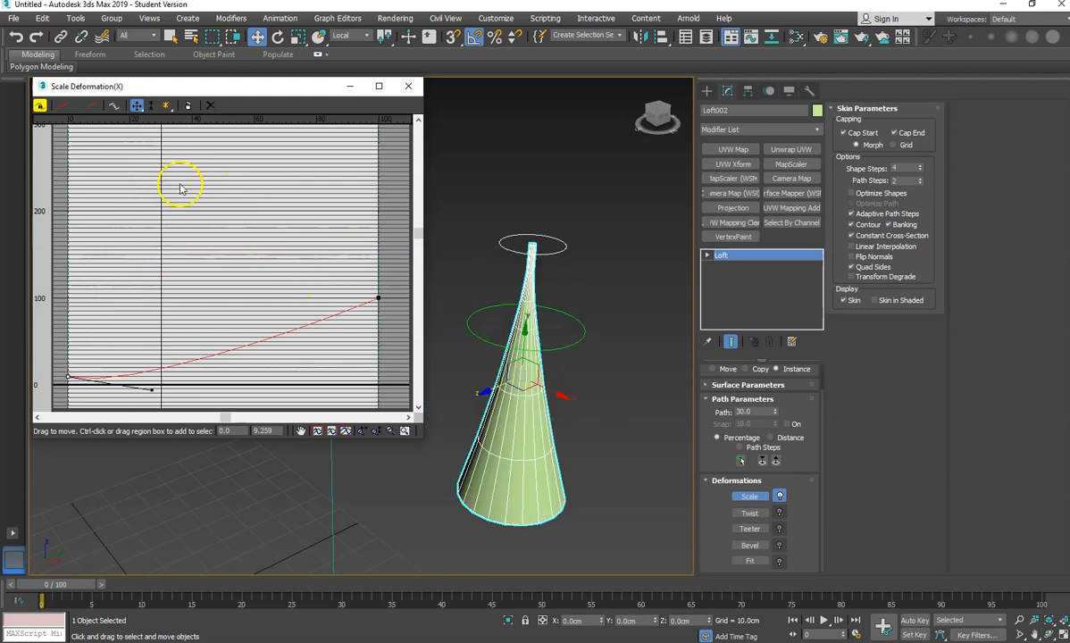
# - Raise the start point's Bezier handle to about 90 percent for a bullet-shaped profile and close the Scale Deformation editor
pyautogui.moveTo(150, 390); pyautogui.dragTo(90, 308)
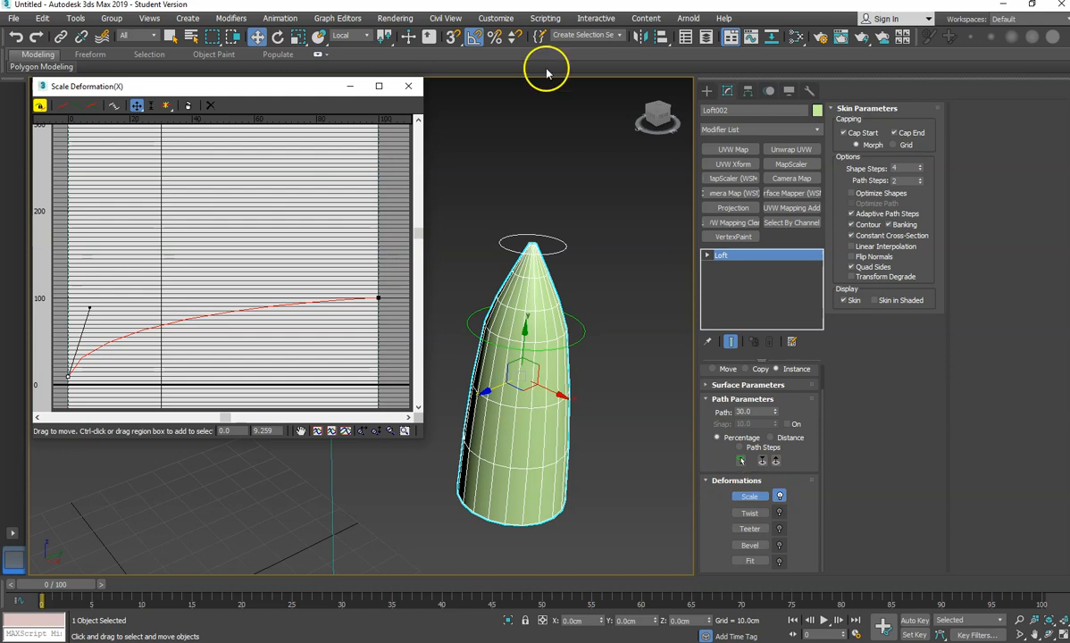
pyautogui.click(406, 86)
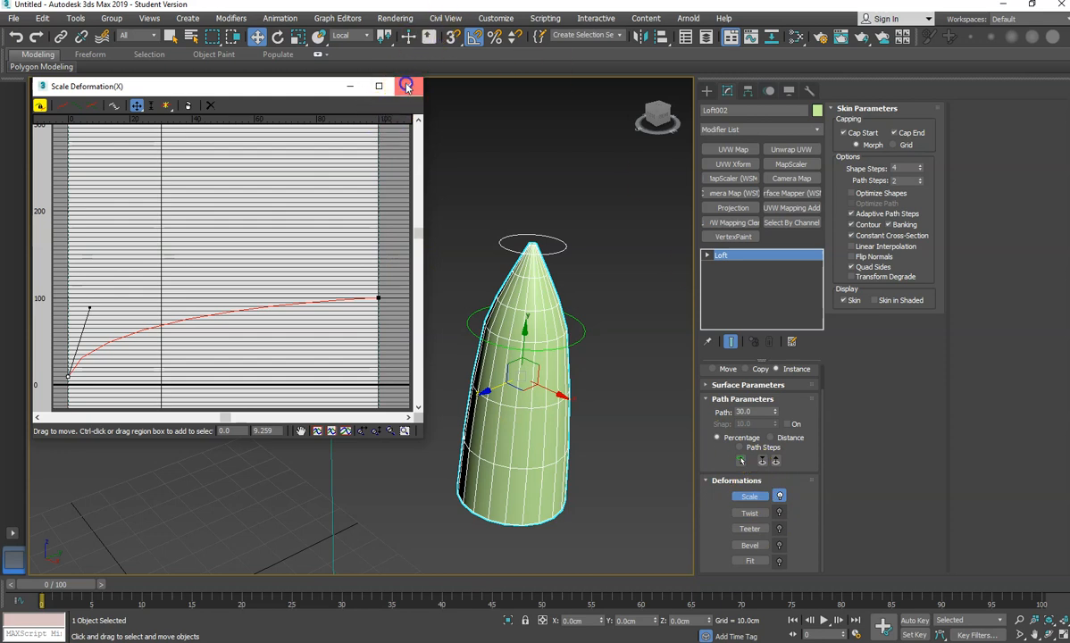
pyautogui.keyDown('alt'); pyautogui.moveTo(458, 216); pyautogui.dragTo(507, 227, button='middle'); pyautogui.keyUp('alt')
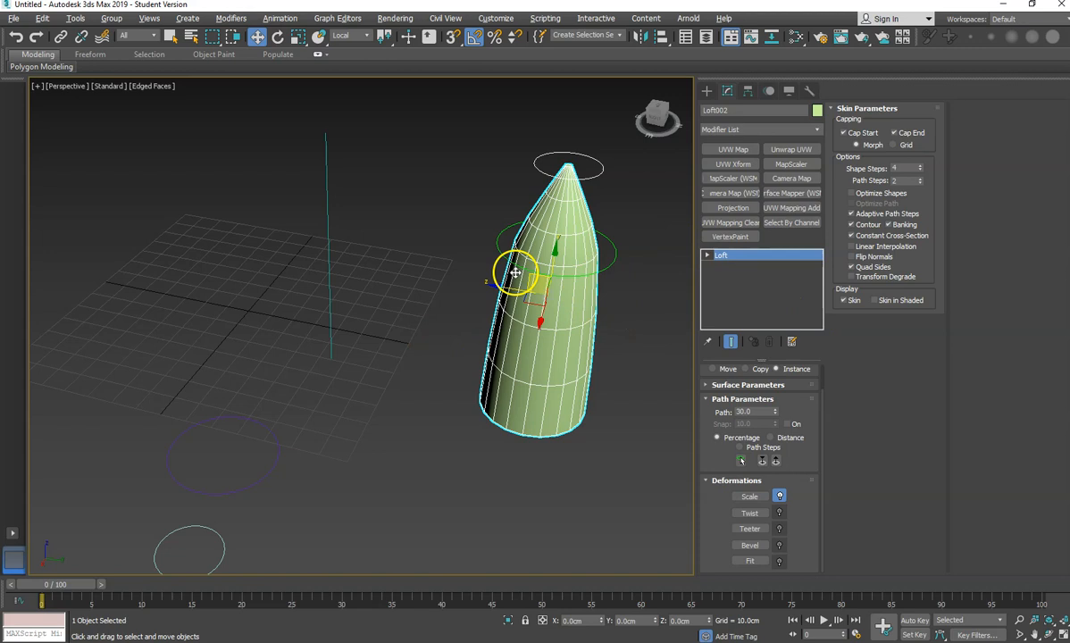
# - Enter the loft's Shape sub-object level and select the small circle cross-section at the pointed end
pyautogui.click(707, 256)
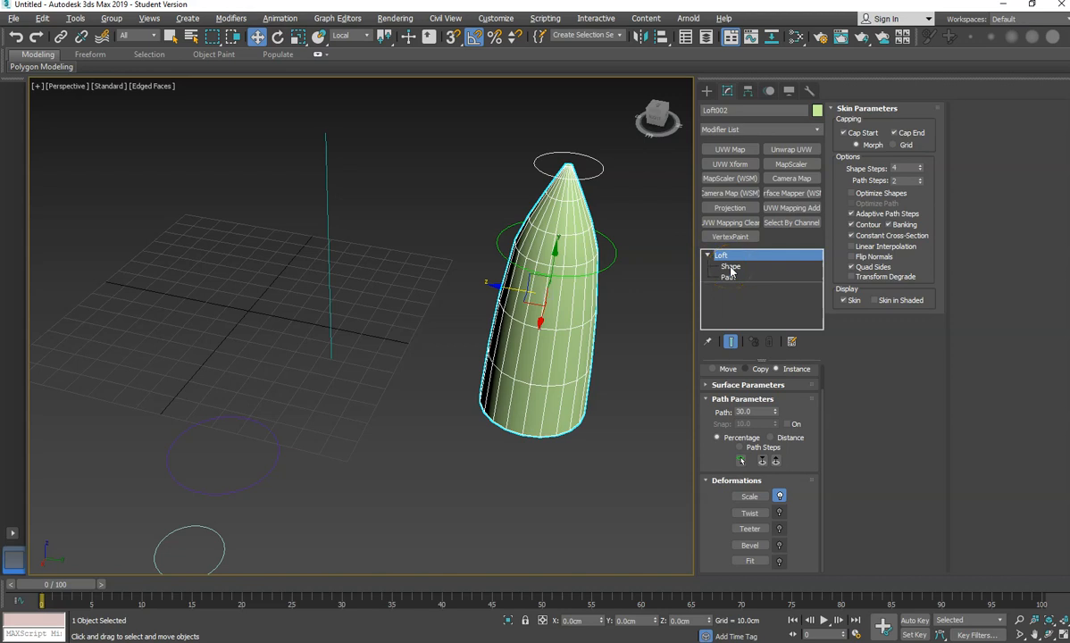
pyautogui.click(730, 267)
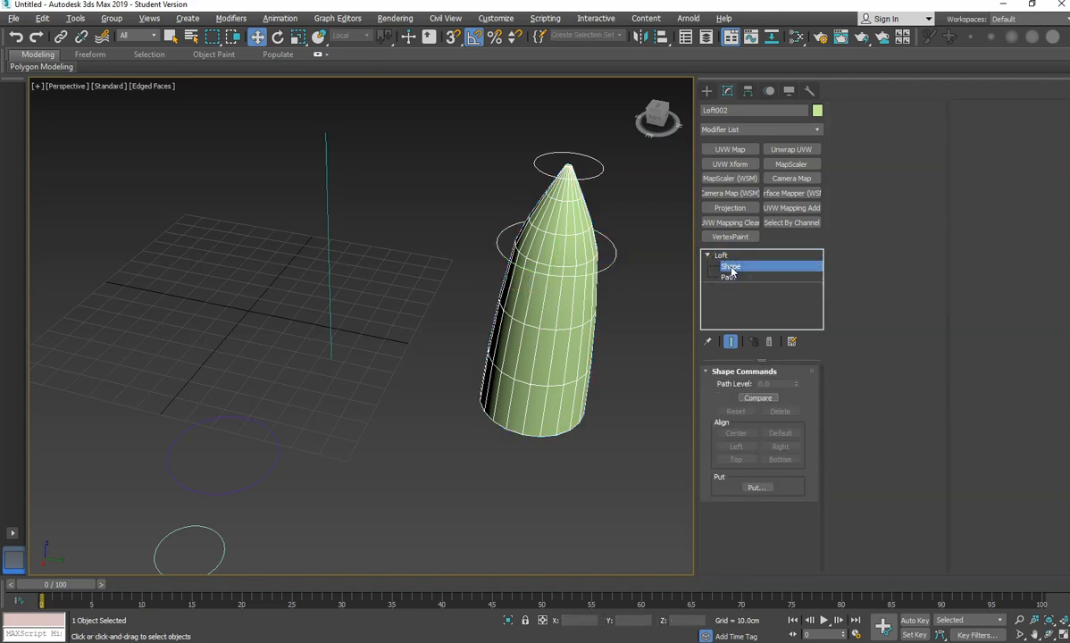
pyautogui.click(549, 315)
pyautogui.moveTo(549, 315); pyautogui.dragTo(475, 341, button='middle')
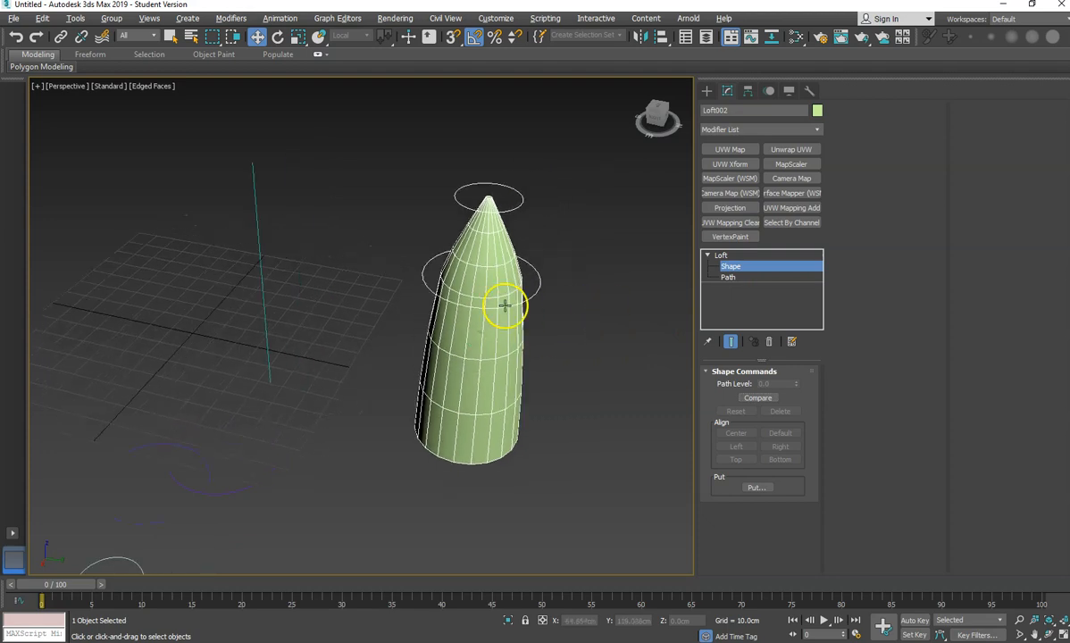
pyautogui.click(505, 309)
pyautogui.moveTo(506, 309); pyautogui.dragTo(515, 208)
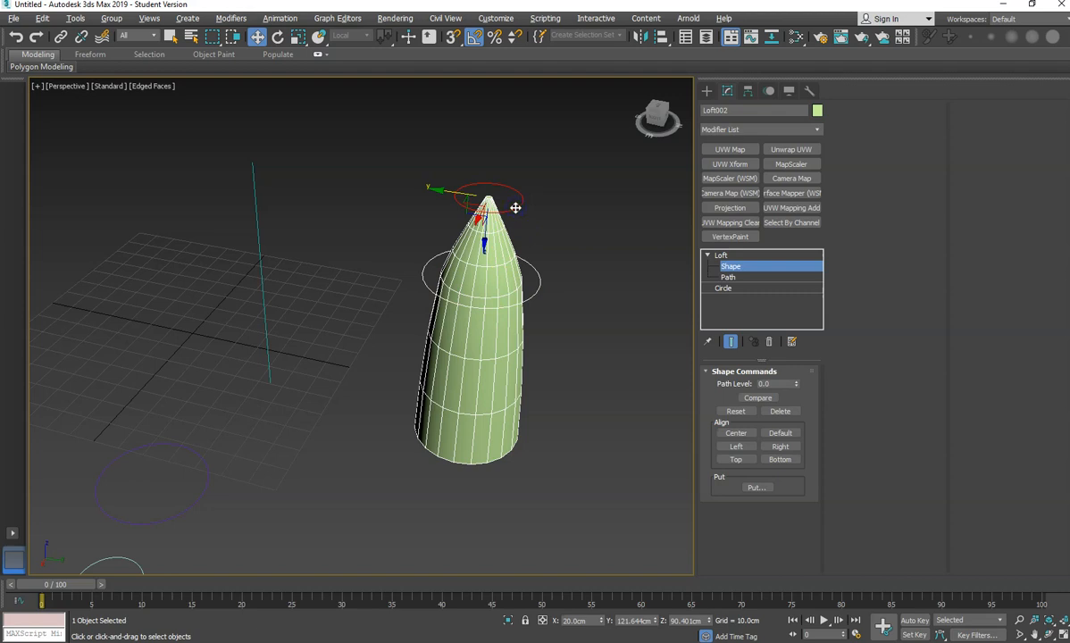
# - Scale the larger circle cross-section at path level 30 non-uniformly, squeezing it along one axis and stretching it into a broader body
pyautogui.click(502, 306)
pyautogui.click(298, 38)
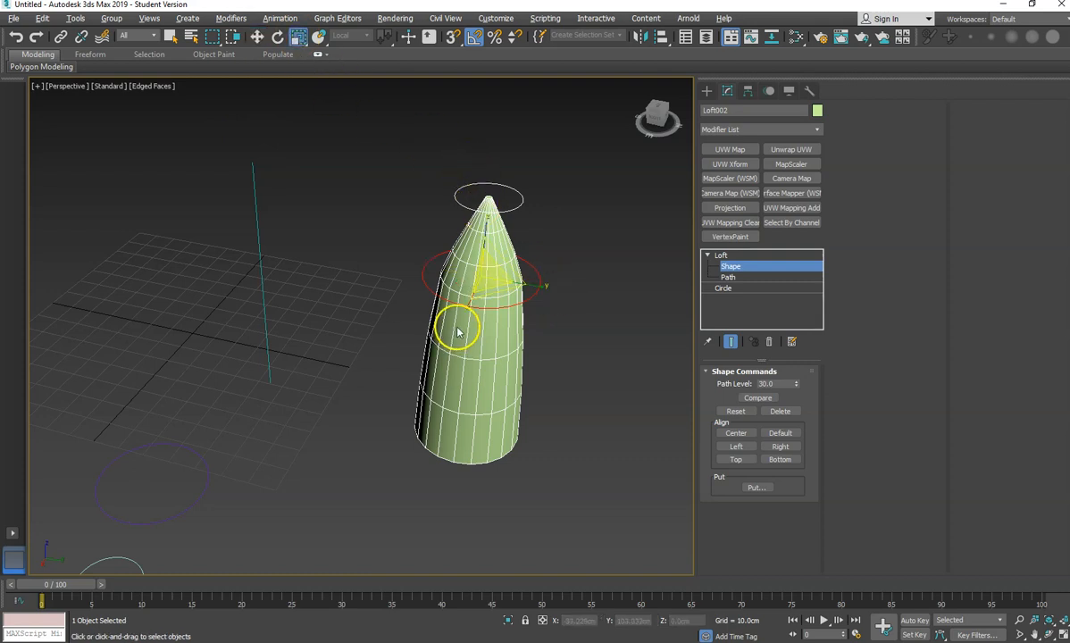
pyautogui.moveTo(542, 287); pyautogui.dragTo(479, 285)
pyautogui.keyDown('alt'); pyautogui.moveTo(527, 393); pyautogui.dragTo(391, 384, button='middle'); pyautogui.keyUp('alt')
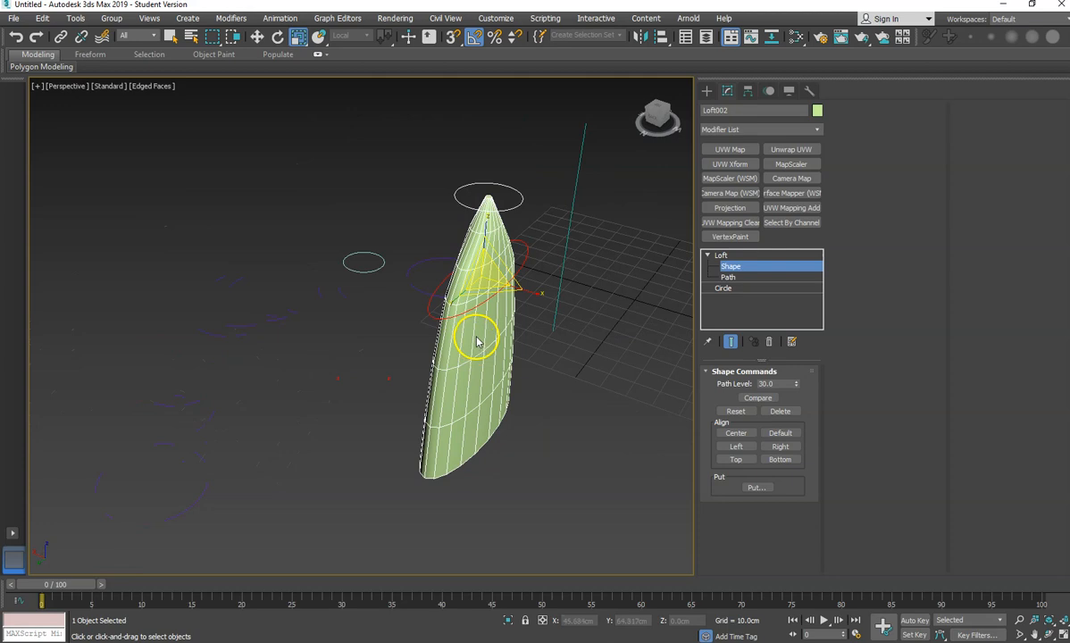
pyautogui.moveTo(538, 296); pyautogui.dragTo(623, 314)
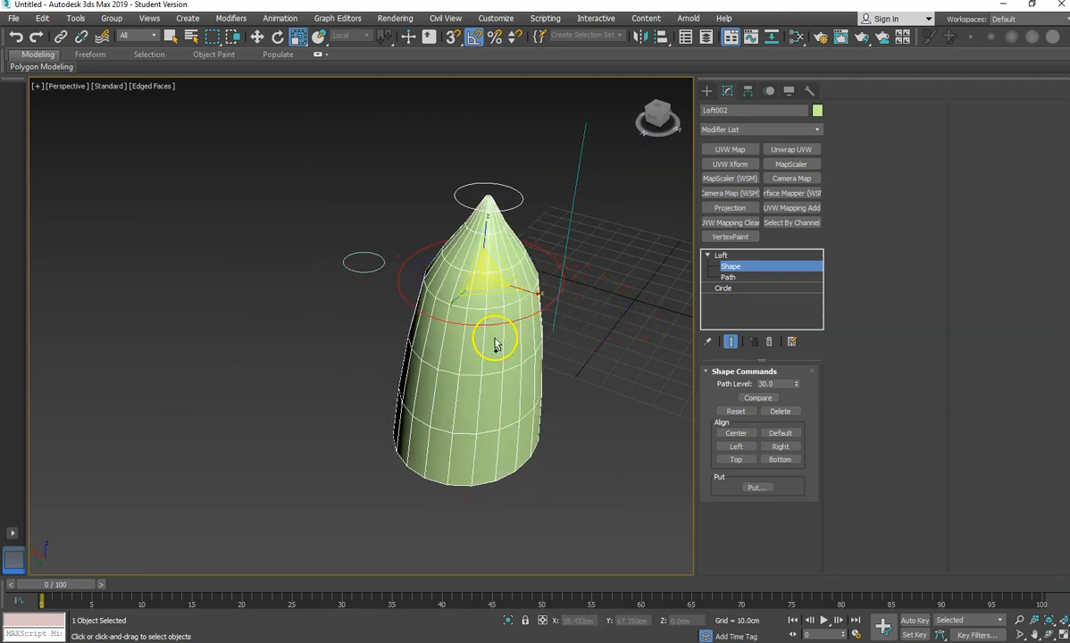
pyautogui.click(256, 36)
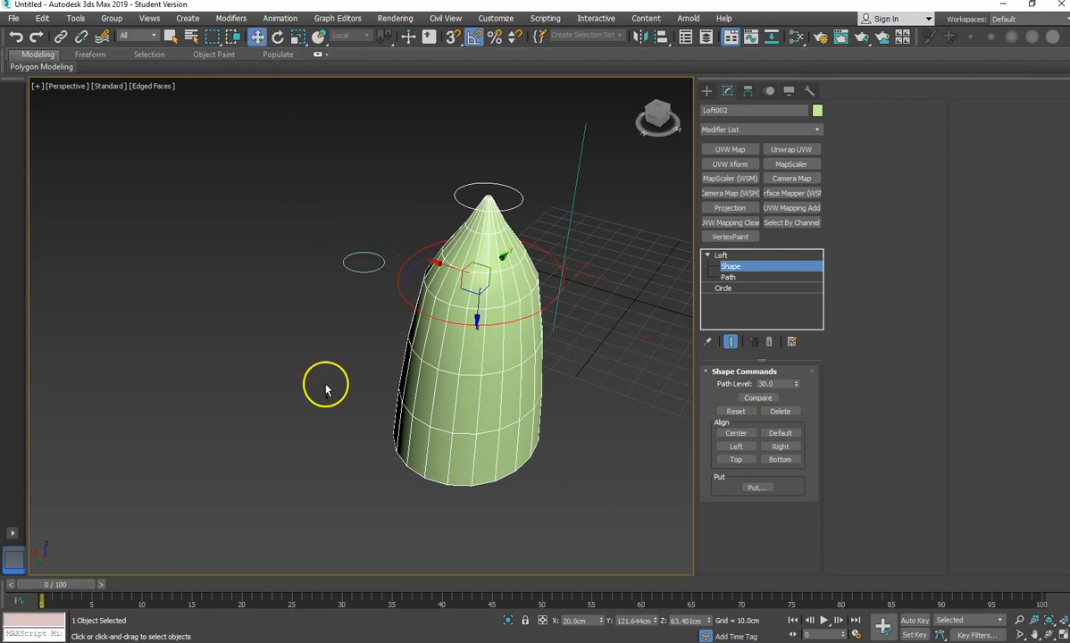
pyautogui.keyDown('alt'); pyautogui.moveTo(248, 370); pyautogui.dragTo(500, 420, button='middle'); pyautogui.keyUp('alt')
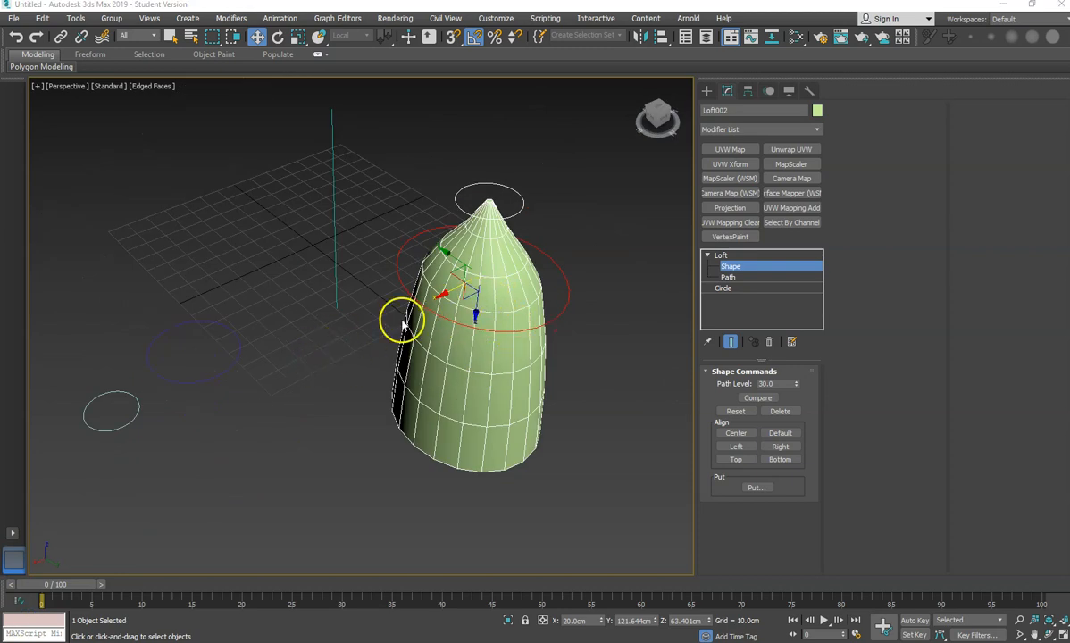
# - Leave the Shape sub-object level and increase the larger source circle's radius to about 22.55 cm
pyautogui.click(722, 257)
pyautogui.click(247, 386)
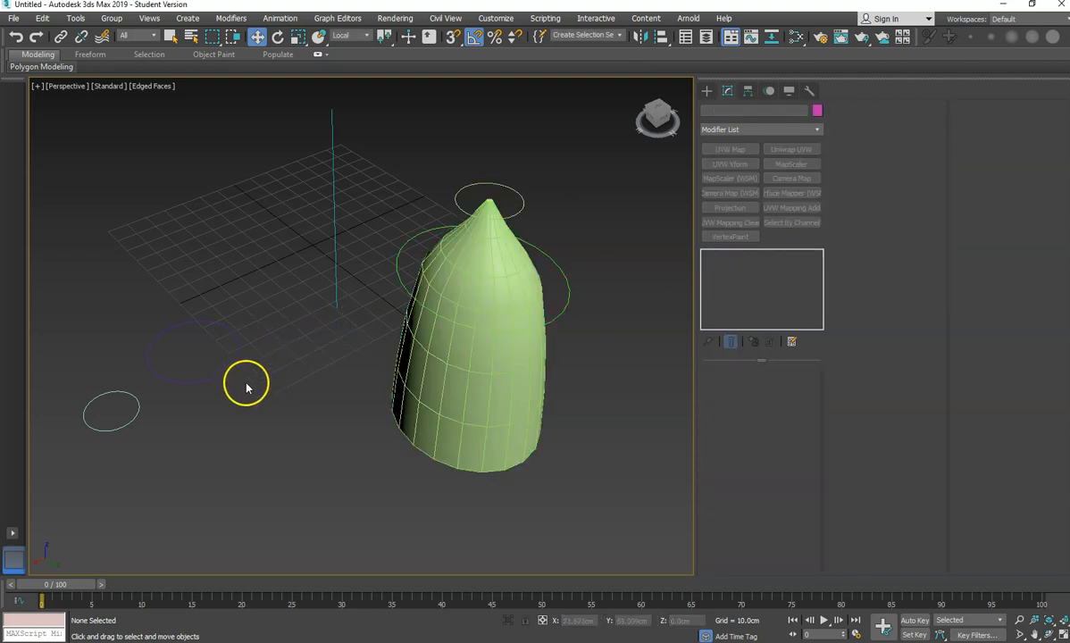
pyautogui.click(223, 370)
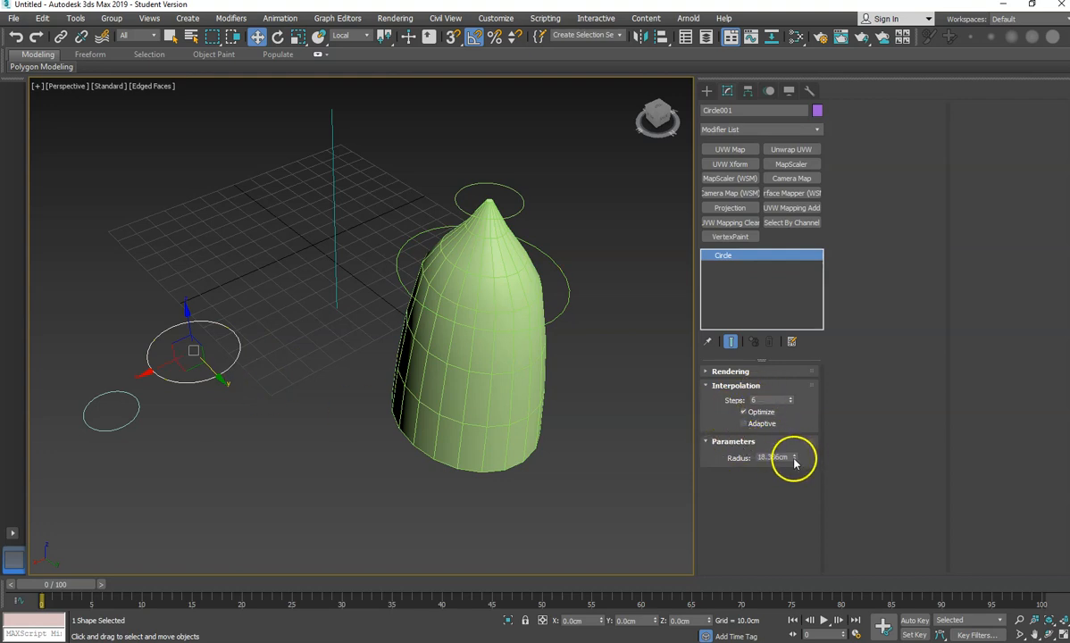
pyautogui.moveTo(793, 461)
pyautogui.mouseDown()
pyautogui.moveTo(795, 511)
pyautogui.moveTo(800, 409)
pyautogui.moveTo(795, 495)
pyautogui.moveTo(809, 432)
pyautogui.moveTo(809, 488)
pyautogui.moveTo(811, 444)
pyautogui.mouseUp()
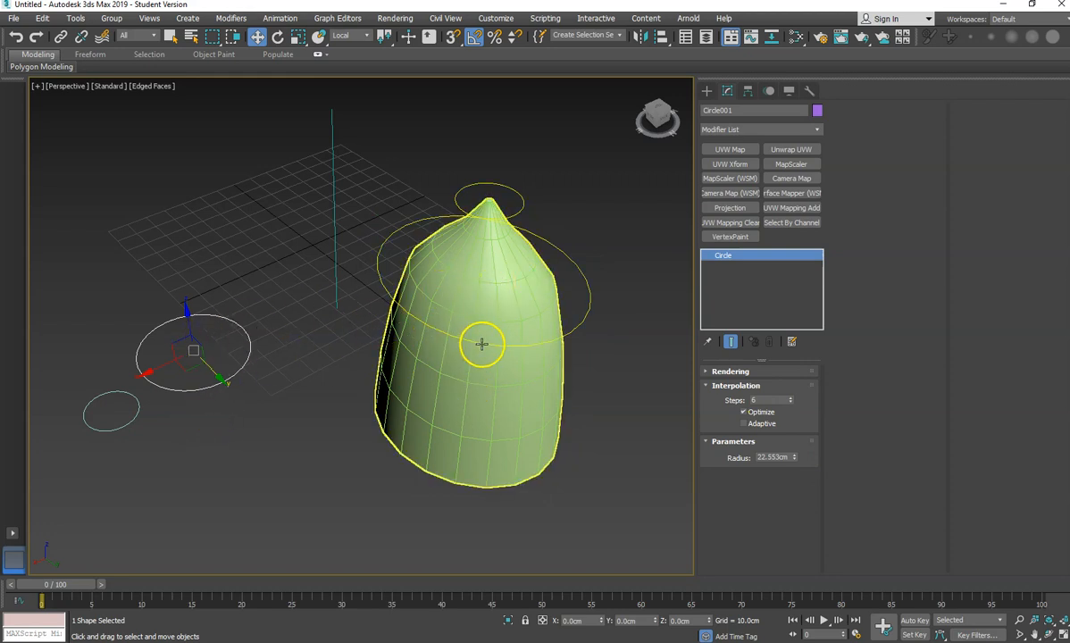
pyautogui.keyDown('alt'); pyautogui.moveTo(542, 344); pyautogui.dragTo(511, 348, button='middle'); pyautogui.keyUp('alt')
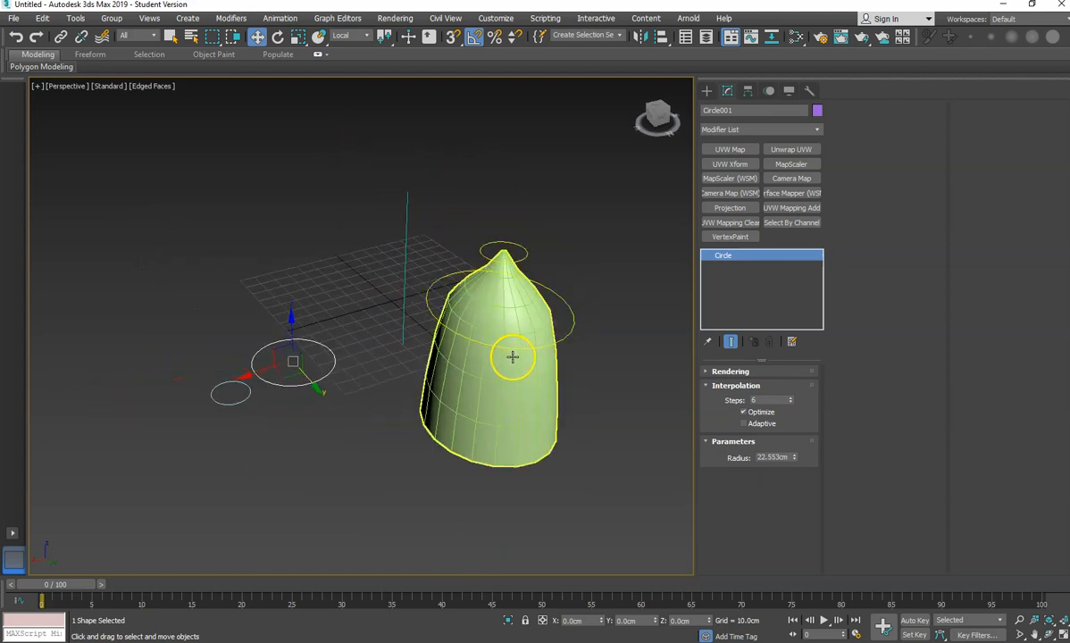
pyautogui.moveTo(520, 348); pyautogui.dragTo(480, 337, button='middle')
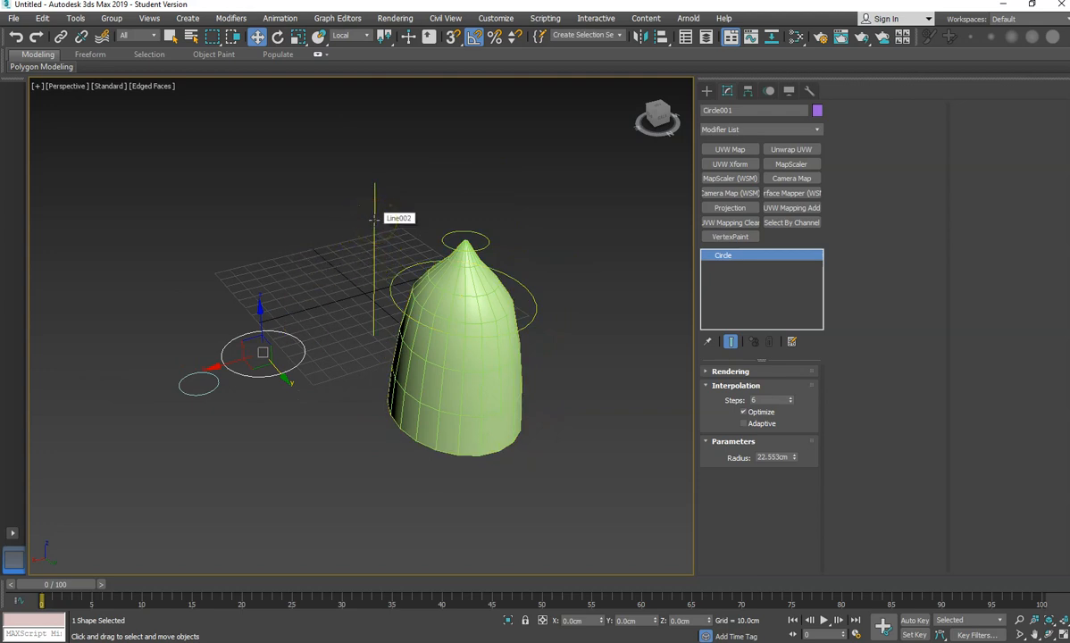
# - Select the loft, set the path position to 80 percent and add the small source circle as a cross-section there
pyautogui.click(468, 280)
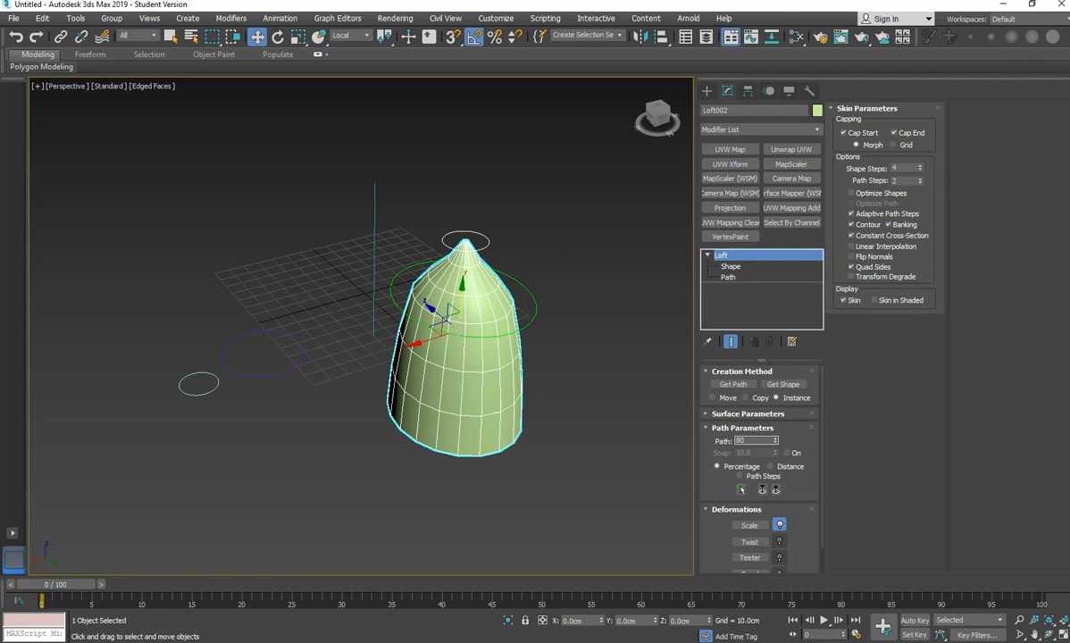
pyautogui.click(782, 383)
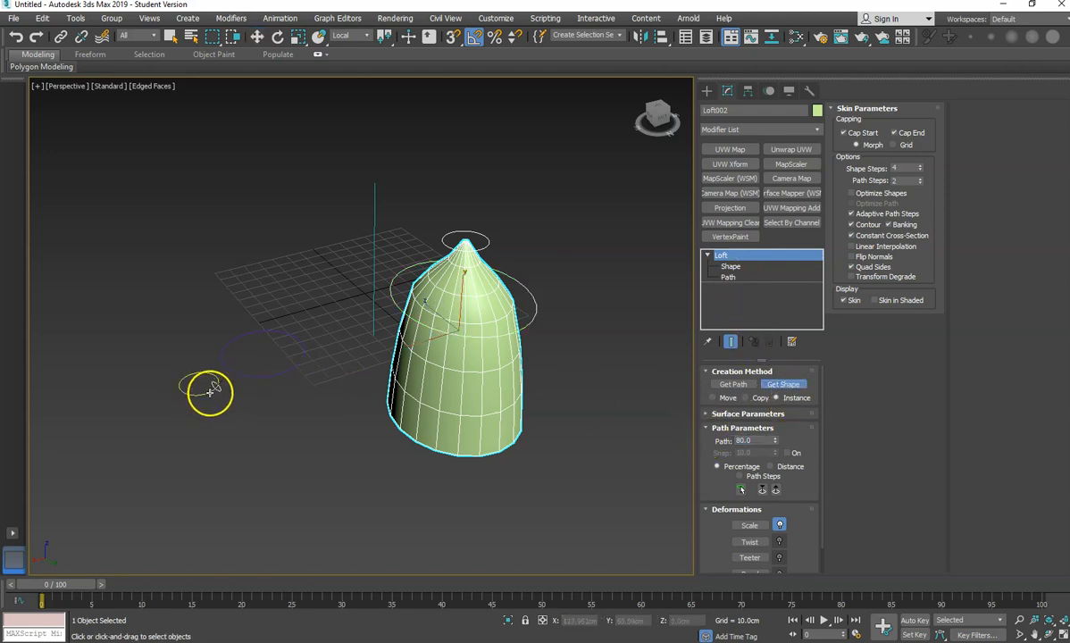
pyautogui.click(209, 391)
pyautogui.keyDown('alt'); pyautogui.moveTo(489, 362); pyautogui.dragTo(444, 339, button='middle'); pyautogui.keyUp('alt')
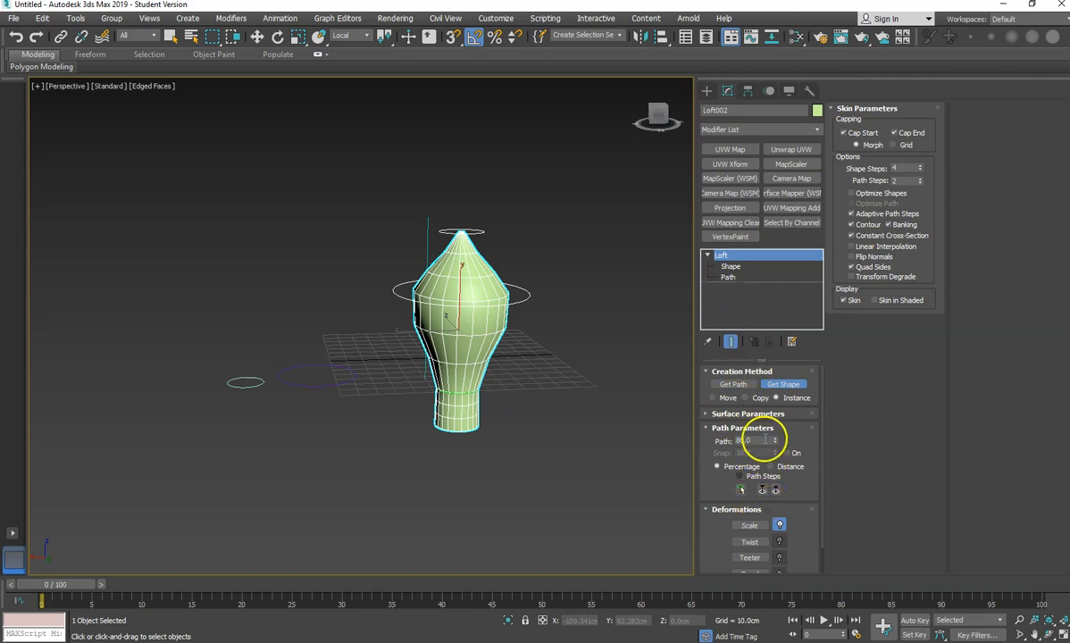
# - Set the path position to 100 percent and add the small source circle as the loft's end cross-section
pyautogui.keyDown('alt'); pyautogui.moveTo(501, 437); pyautogui.dragTo(566, 459, button='middle'); pyautogui.keyUp('alt')
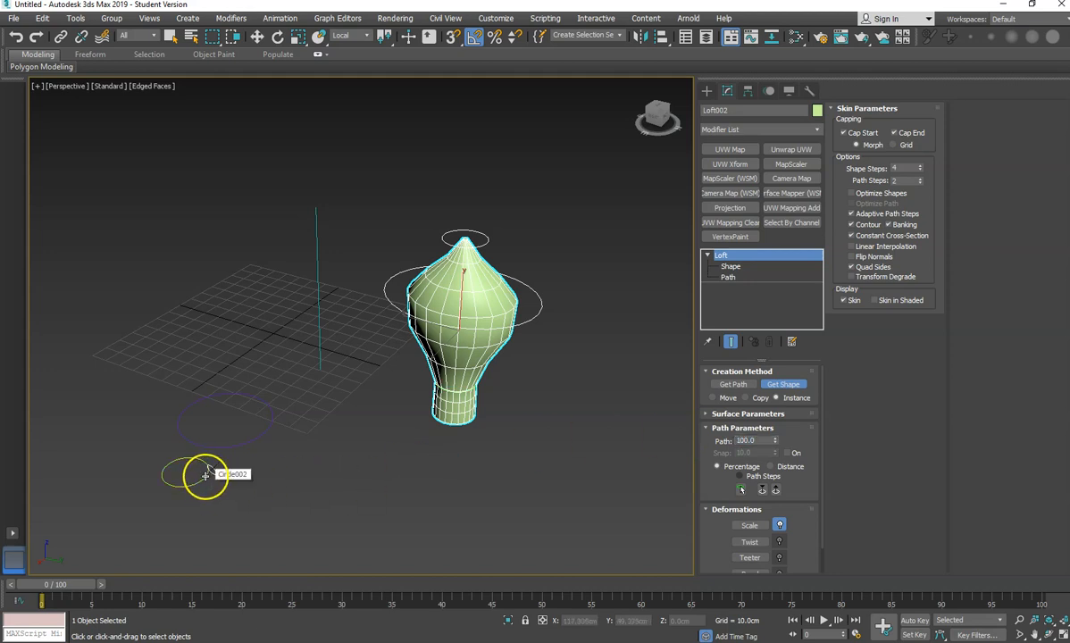
pyautogui.keyDown('alt'); pyautogui.moveTo(539, 389); pyautogui.dragTo(470, 373, button='middle'); pyautogui.keyUp('alt')
pyautogui.scroll(3, 550, 376)
pyautogui.moveTo(541, 372); pyautogui.dragTo(541, 376, button='middle')
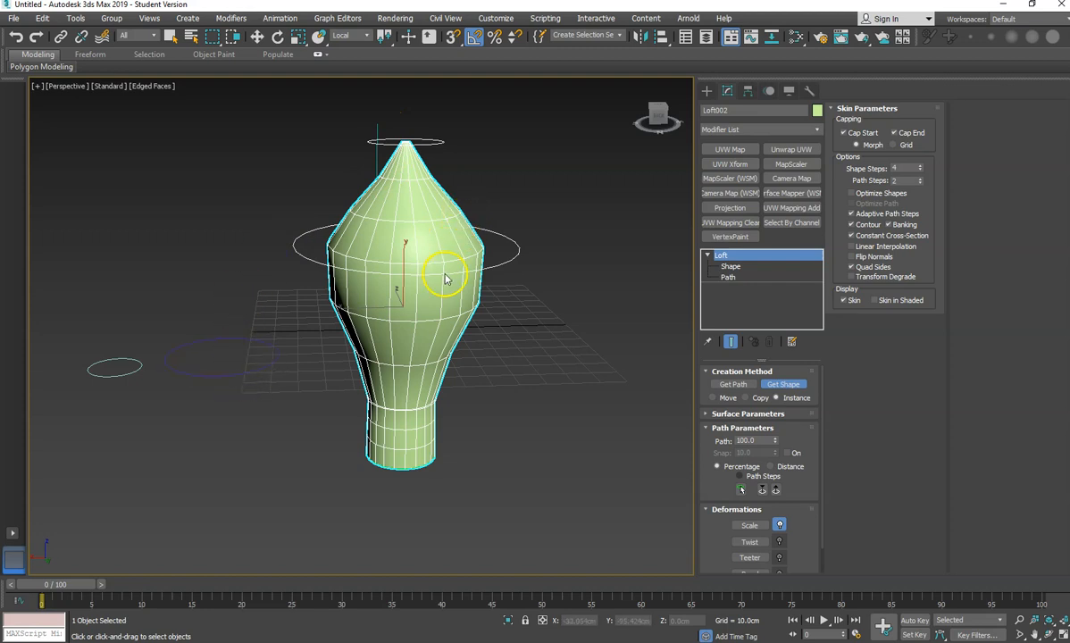
pyautogui.keyDown('alt'); pyautogui.moveTo(446, 279); pyautogui.dragTo(532, 363, button='middle'); pyautogui.keyUp('alt')
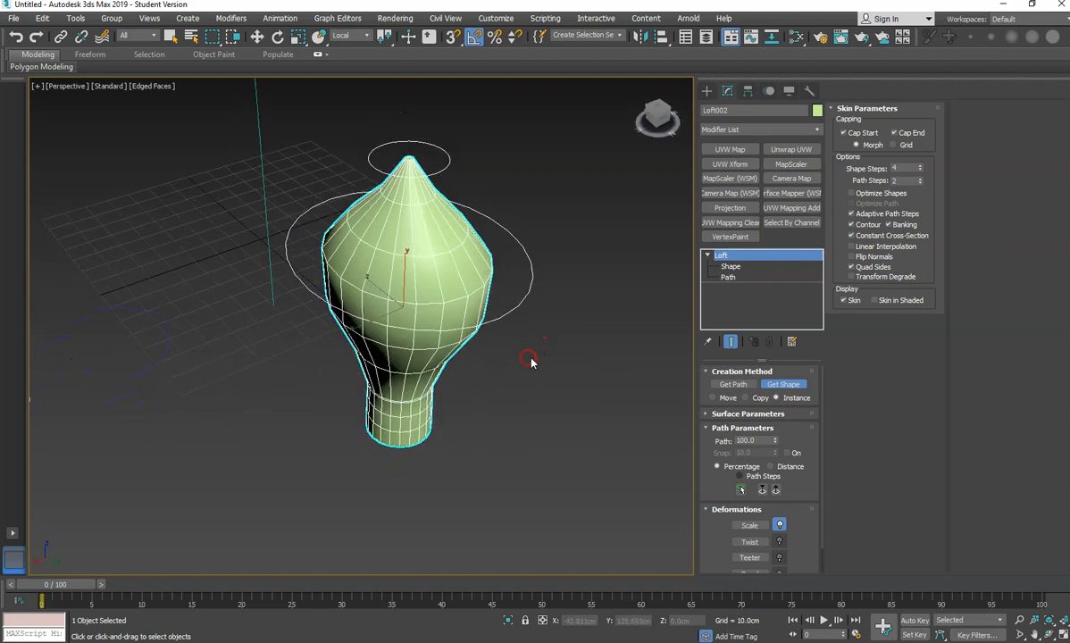
# - Enter the loft's Shape sub-object level, try picking individual cross-sections and select the base one at path level 100
pyautogui.click(730, 266)
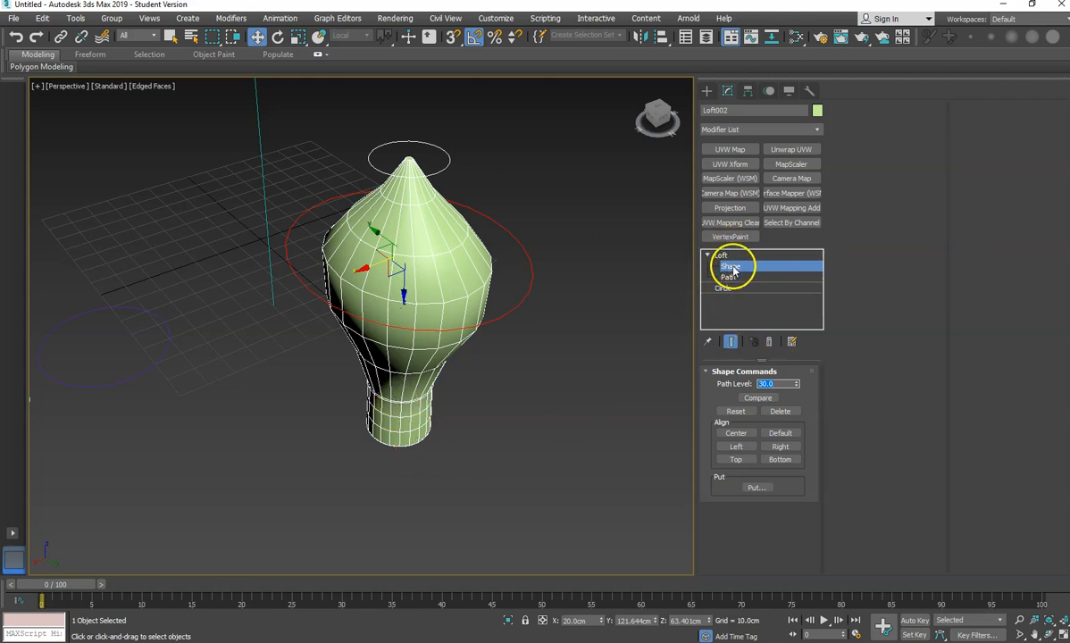
pyautogui.click(396, 401)
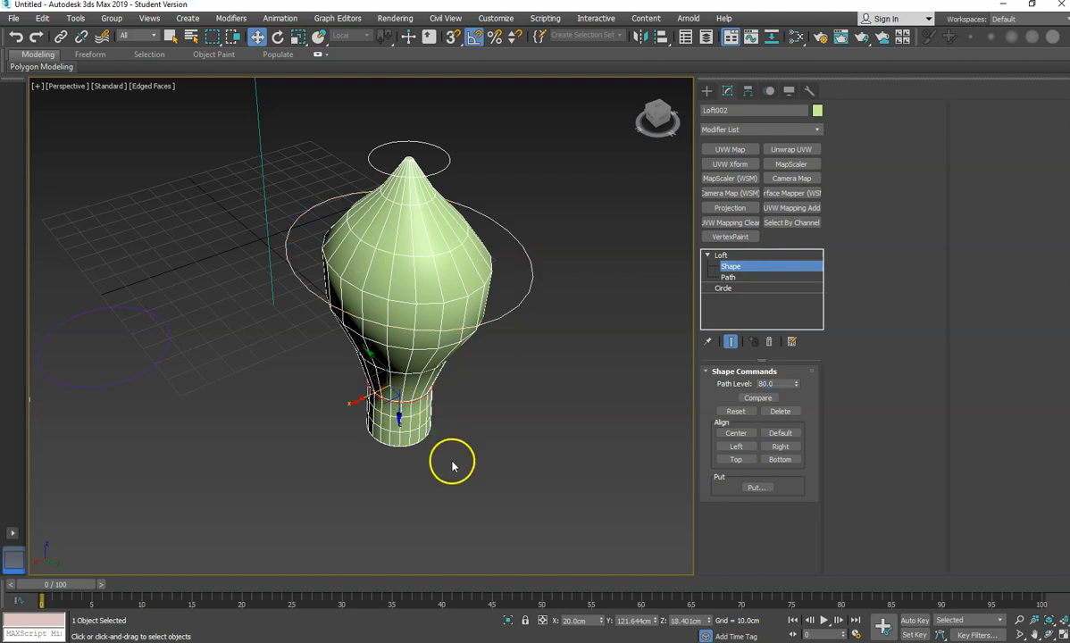
pyautogui.click(406, 447)
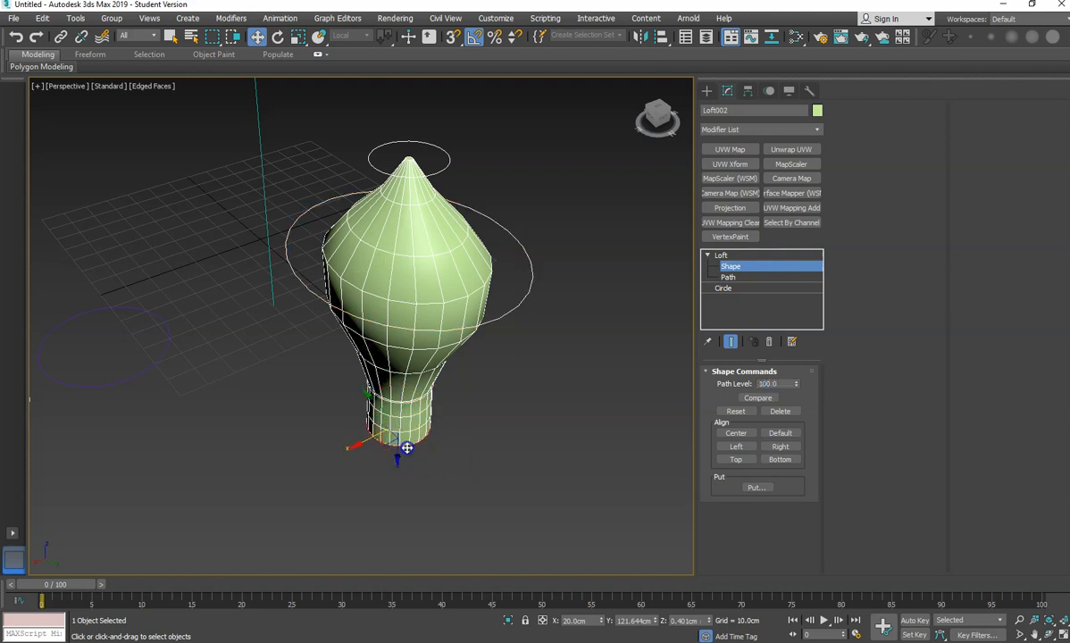
pyautogui.click(405, 403)
pyautogui.click(437, 174)
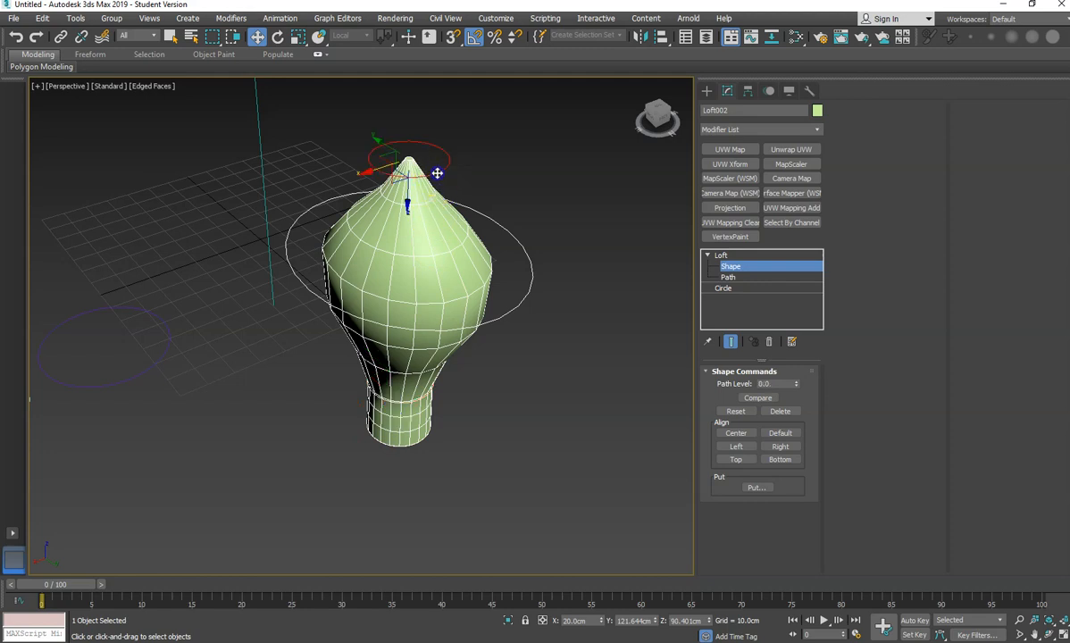
pyautogui.click(416, 441)
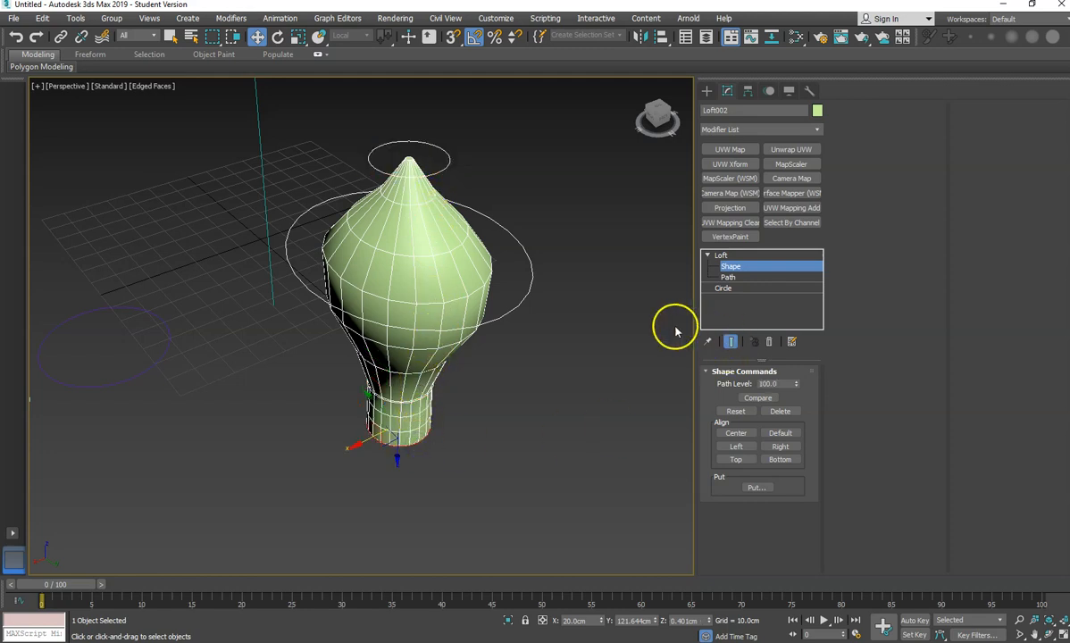
# - Scale the base cross-section up along its X and Y axes into a wide, flared foot
pyautogui.click(298, 36)
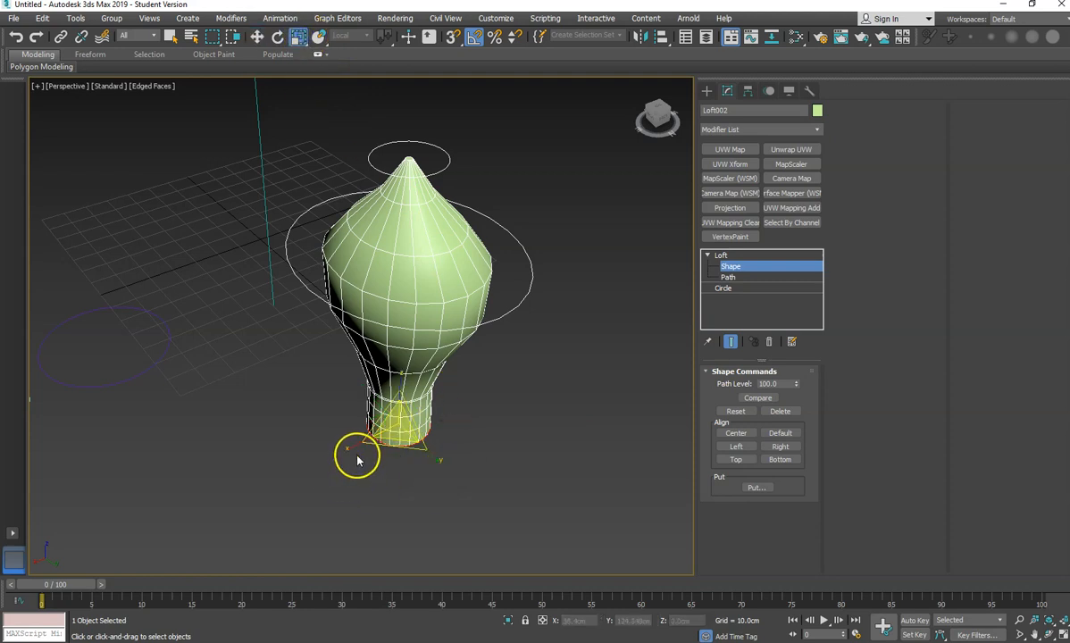
pyautogui.moveTo(349, 447); pyautogui.dragTo(221, 502)
pyautogui.moveTo(439, 458); pyautogui.dragTo(519, 542)
pyautogui.keyDown('alt'); pyautogui.moveTo(547, 411); pyautogui.dragTo(513, 397, button='middle'); pyautogui.keyUp('alt')
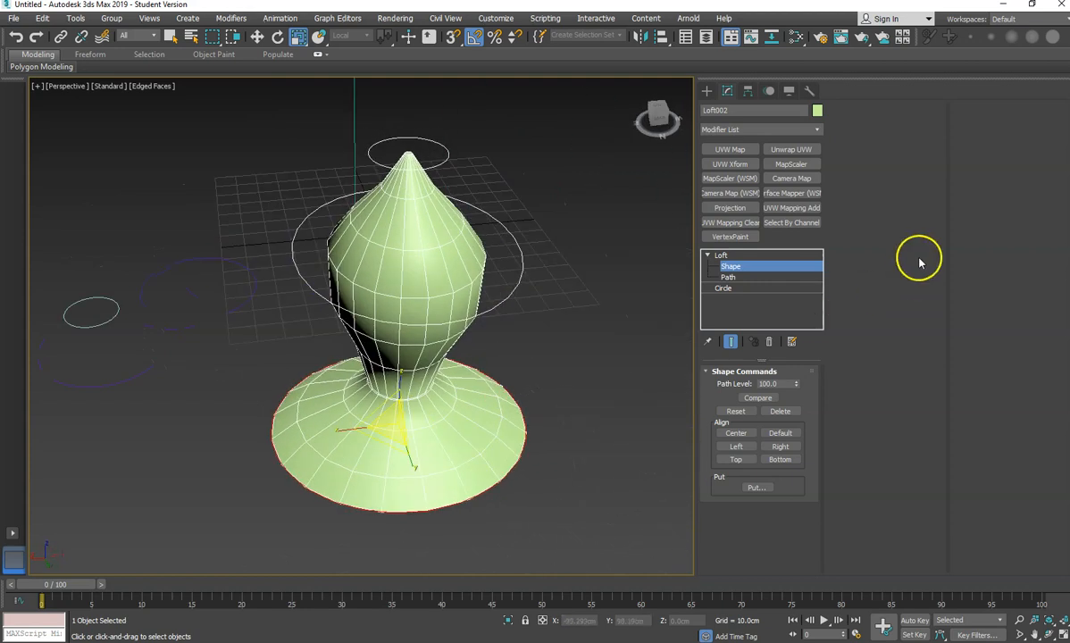
# - In the loft's Scale Deformation, raise the start point's handle to about 140 percent and lower the end point to about 51 percent
pyautogui.click(728, 257)
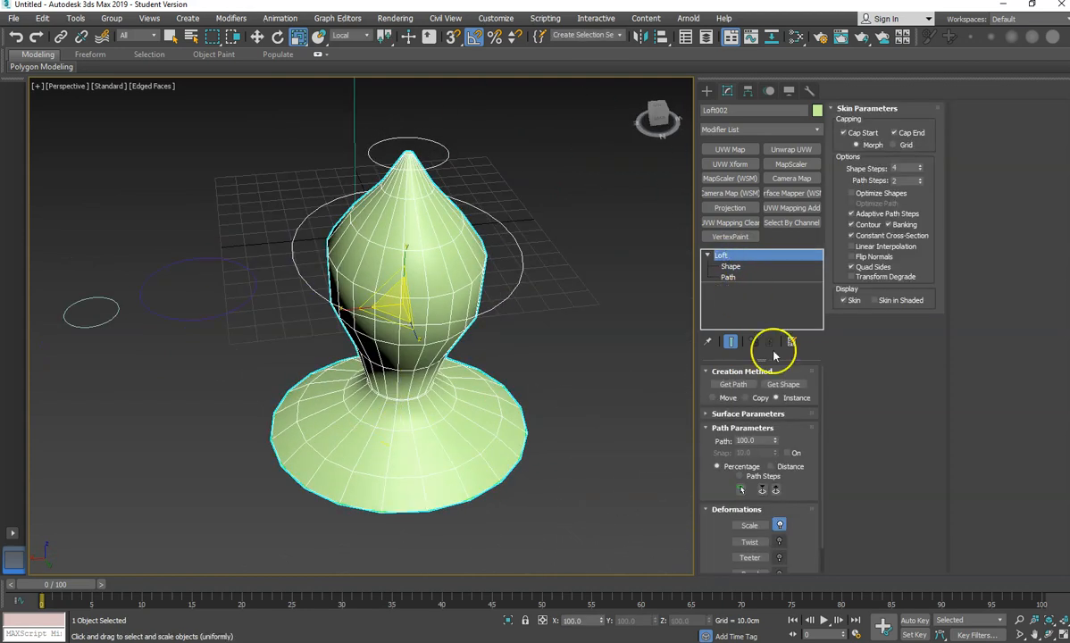
pyautogui.click(748, 526)
pyautogui.moveTo(294, 96); pyautogui.dragTo(867, 87)
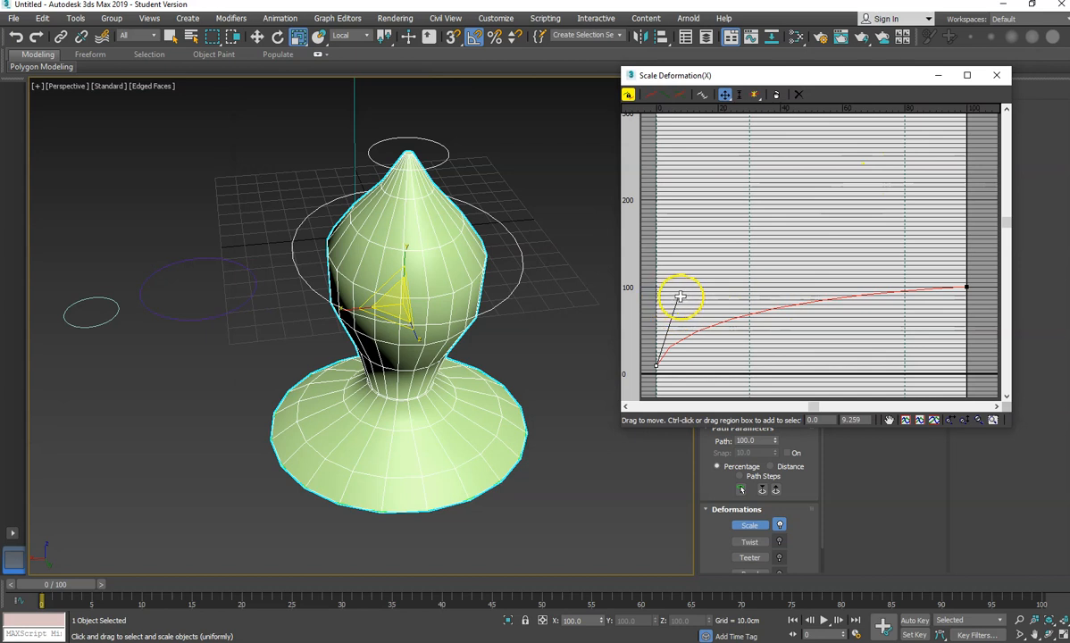
pyautogui.moveTo(681, 296); pyautogui.dragTo(744, 251)
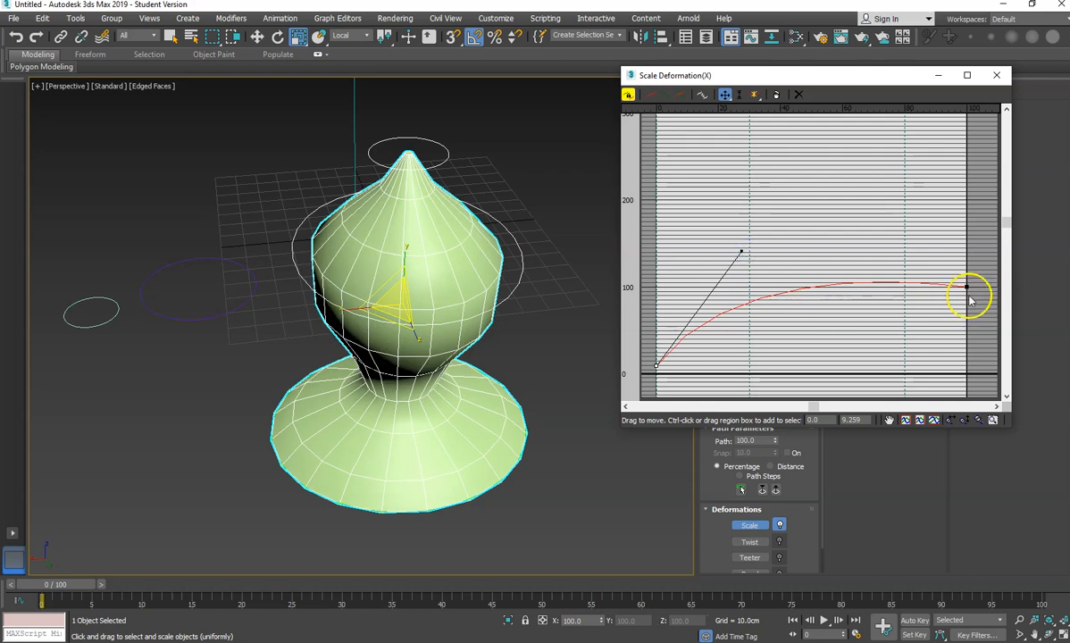
pyautogui.moveTo(966, 287); pyautogui.dragTo(964, 331)
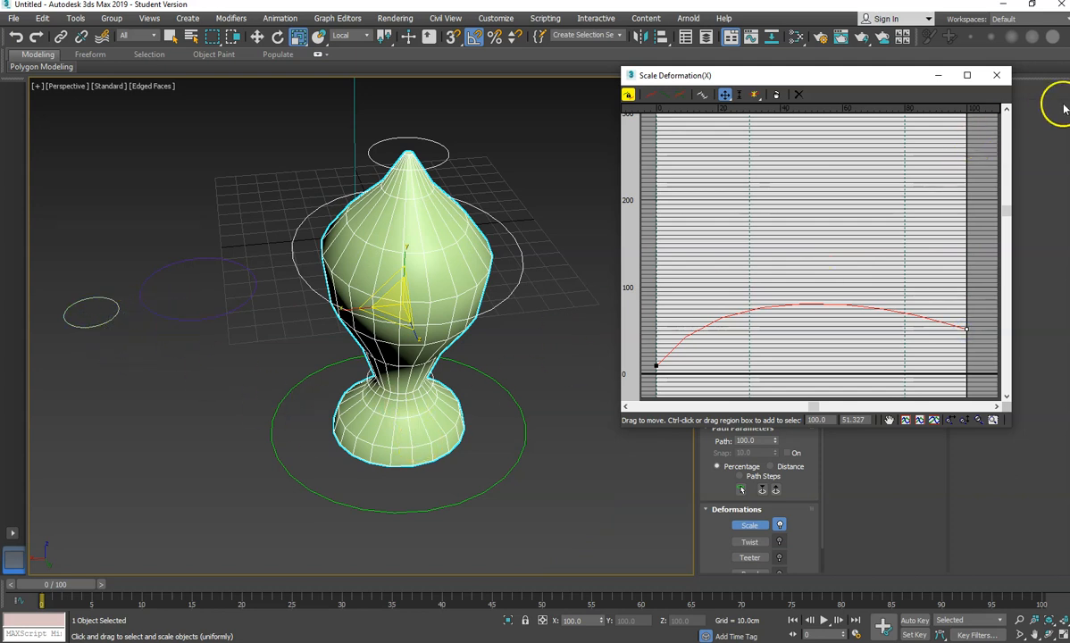
pyautogui.click(997, 75)
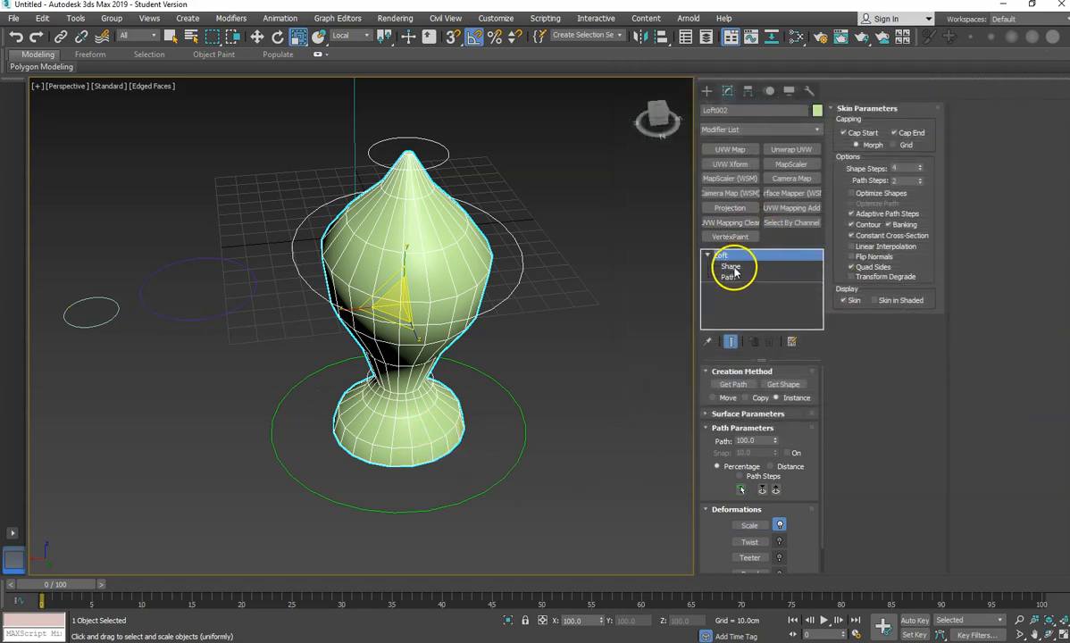
# - Narrow the neck cross-section at path level 80 and squeeze the body cross-section at path level 30 along one axis
pyautogui.click(730, 266)
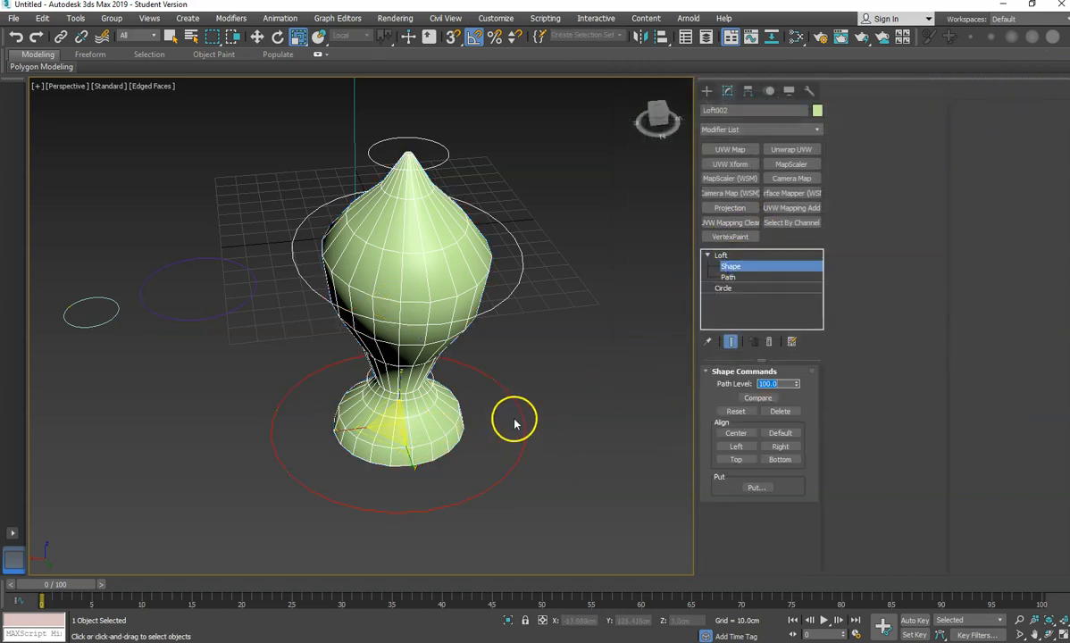
pyautogui.click(393, 396)
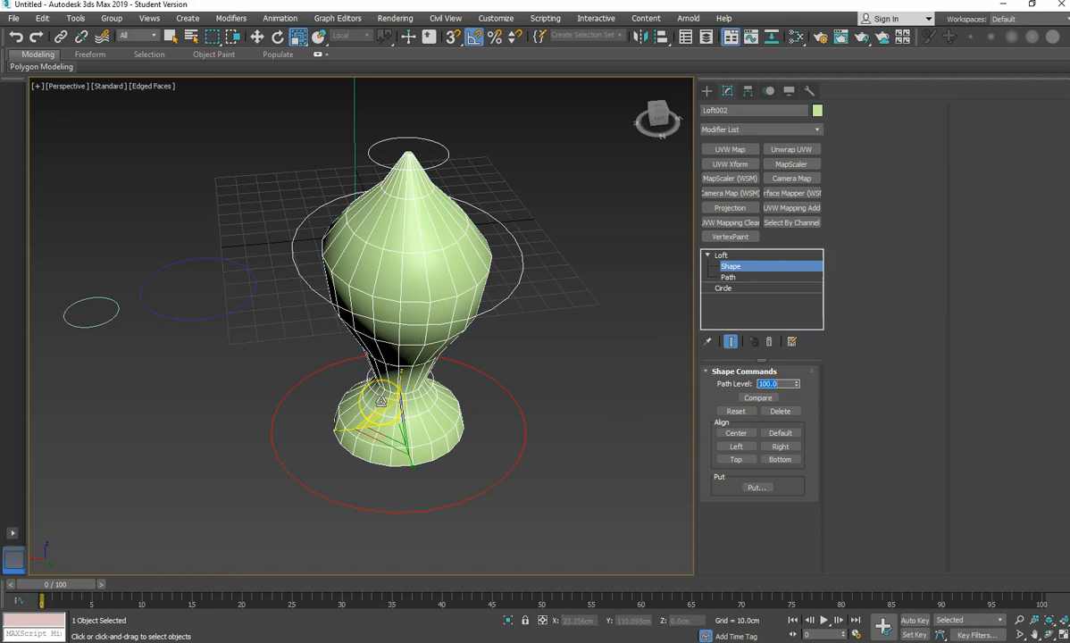
pyautogui.click(361, 399)
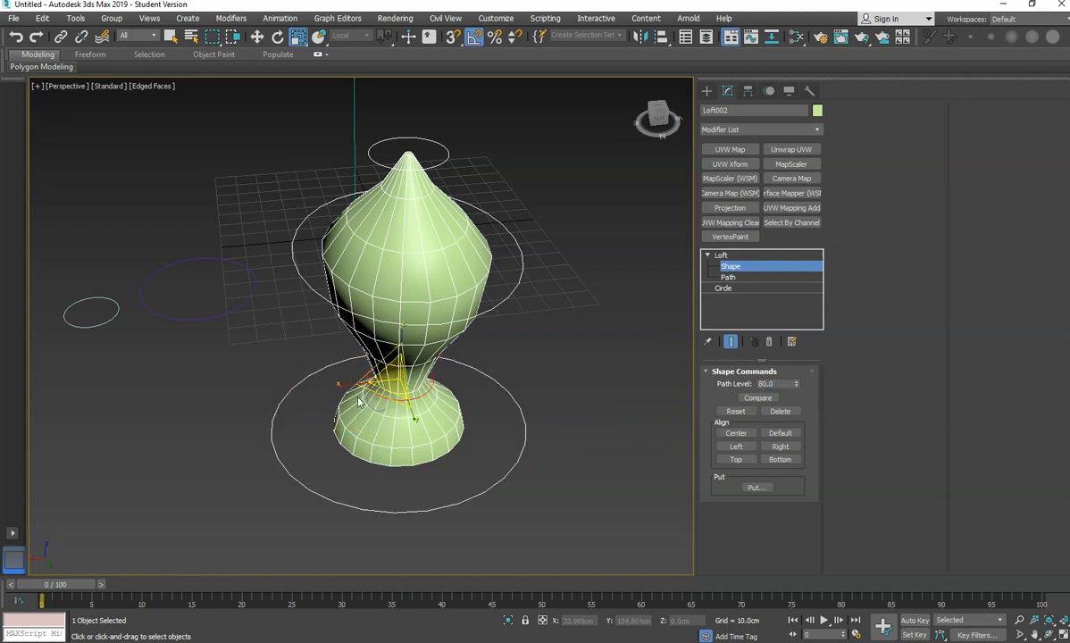
pyautogui.moveTo(342, 396); pyautogui.dragTo(369, 357)
pyautogui.keyDown('alt'); pyautogui.moveTo(511, 389); pyautogui.dragTo(334, 366, button='middle'); pyautogui.keyUp('alt')
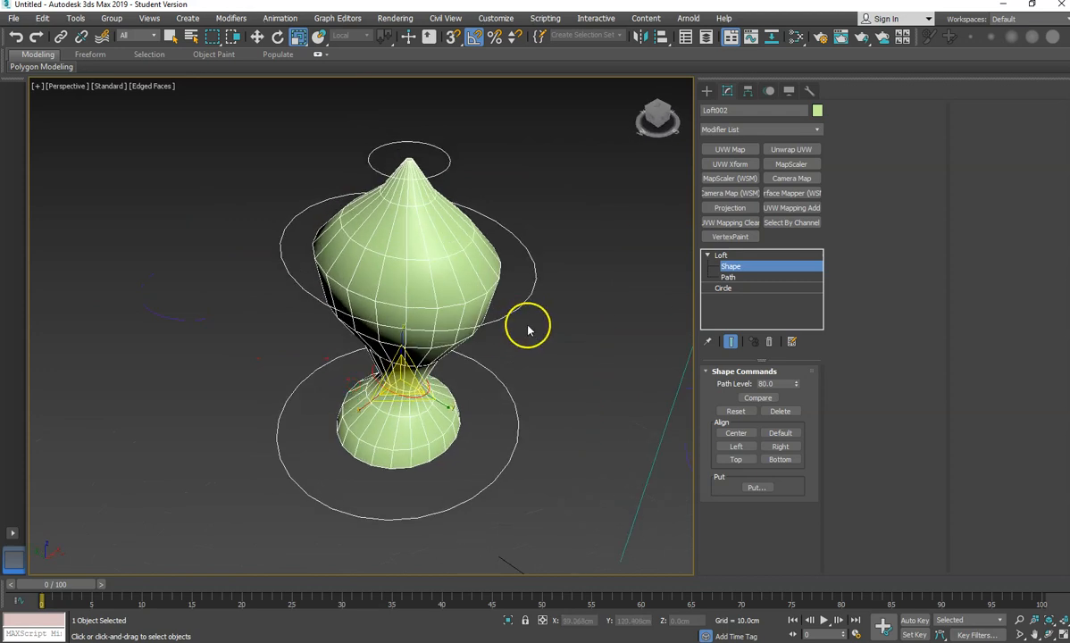
pyautogui.click(452, 329)
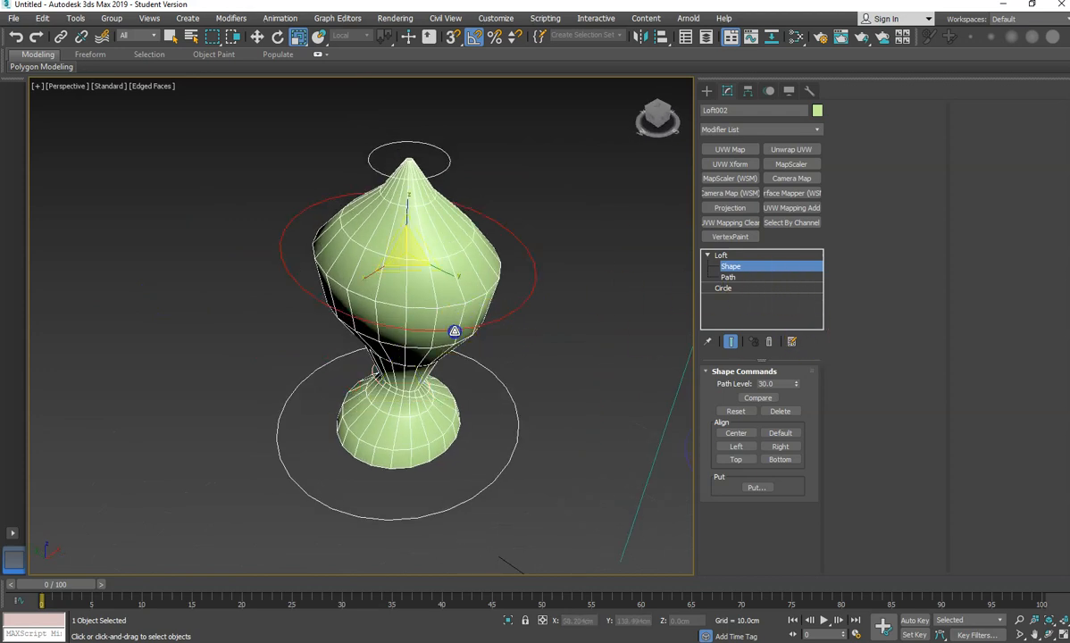
pyautogui.moveTo(375, 274); pyautogui.dragTo(477, 272)
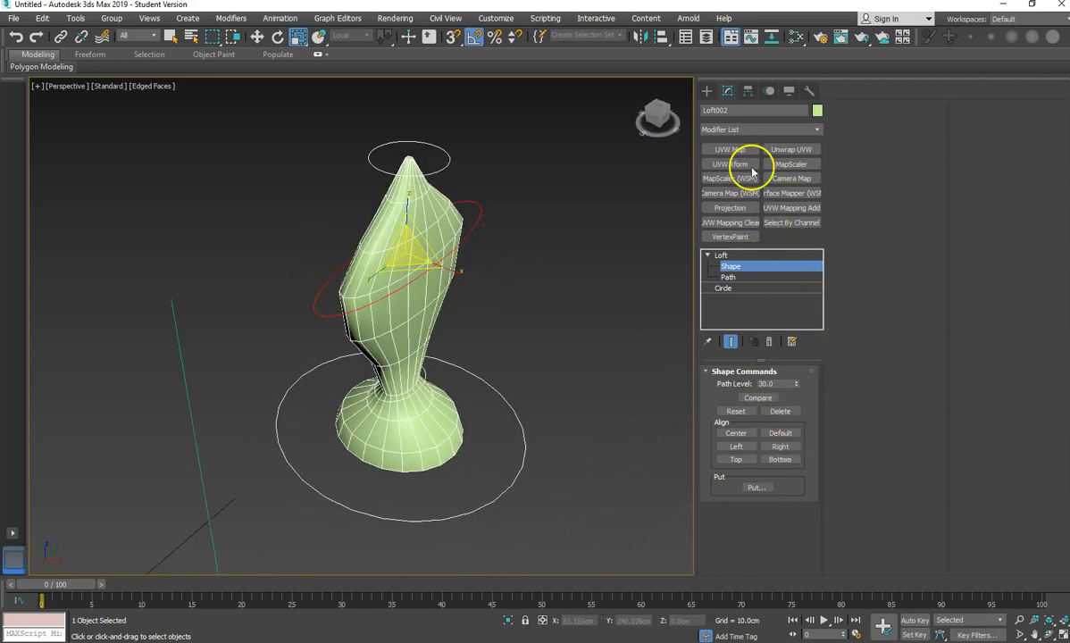
# - Return to the loft's top level and smooth its skin with Shape Steps 7 and Path Steps 7
pyautogui.click(723, 255)
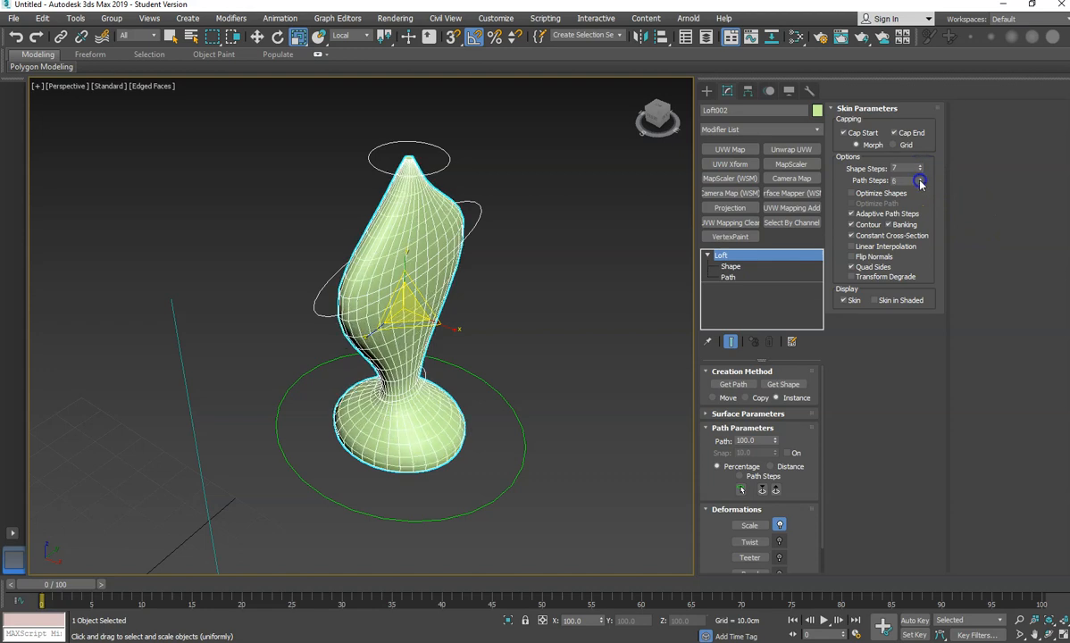
pyautogui.keyDown('alt'); pyautogui.moveTo(480, 335); pyautogui.dragTo(434, 336, button='middle'); pyautogui.keyUp('alt')
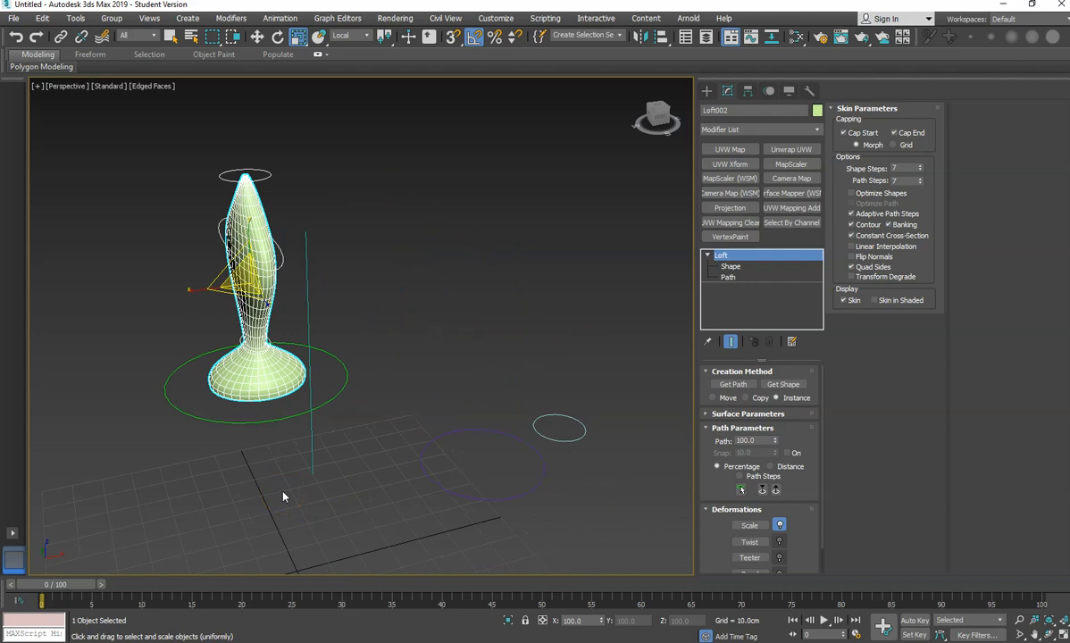
pyautogui.moveTo(216, 389); pyautogui.dragTo(302, 386)
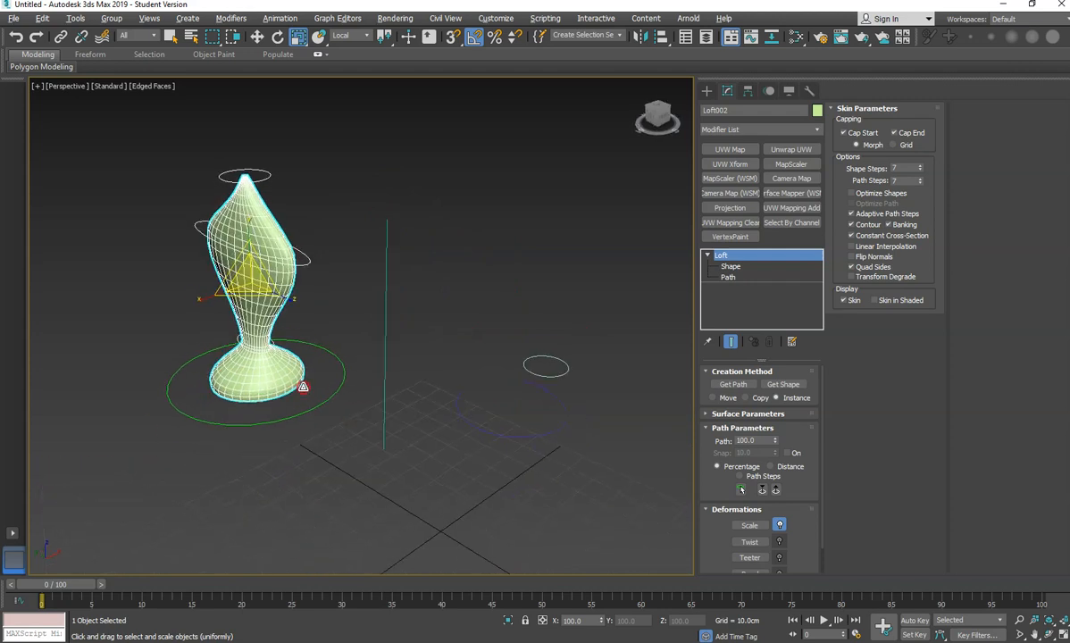
pyautogui.keyDown('alt'); pyautogui.moveTo(303, 387); pyautogui.dragTo(303, 392, button='middle'); pyautogui.keyUp('alt')
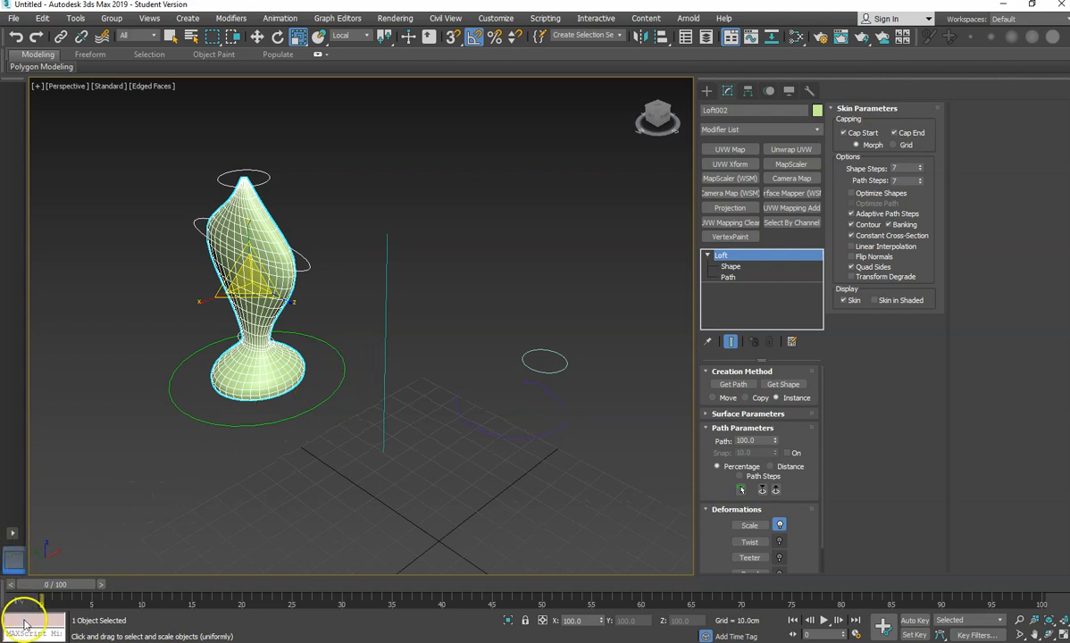